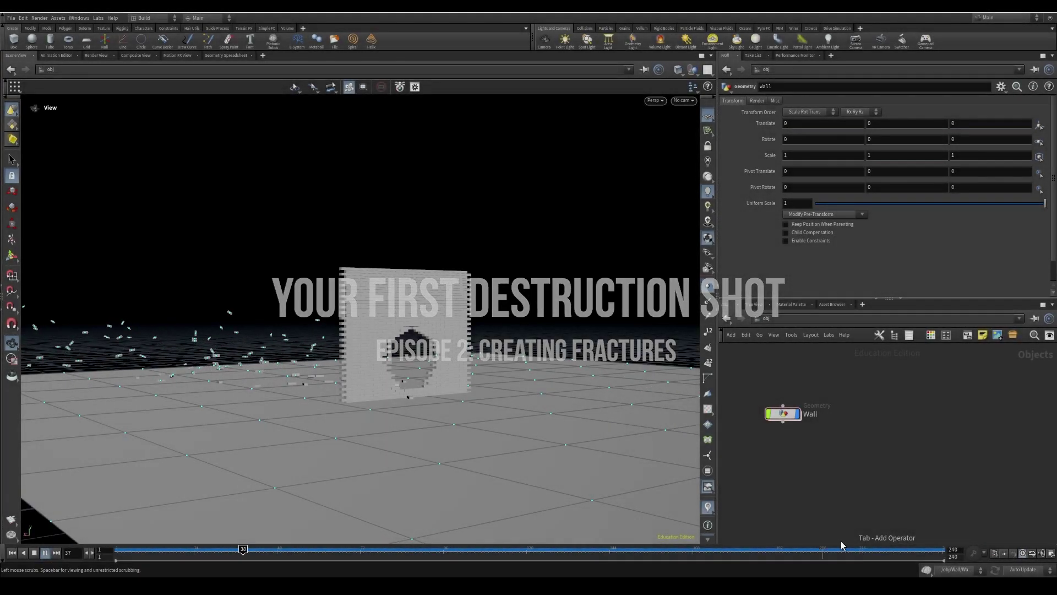
Stop the simulation playback and set the timeline's end frame to 72
click(34, 553)
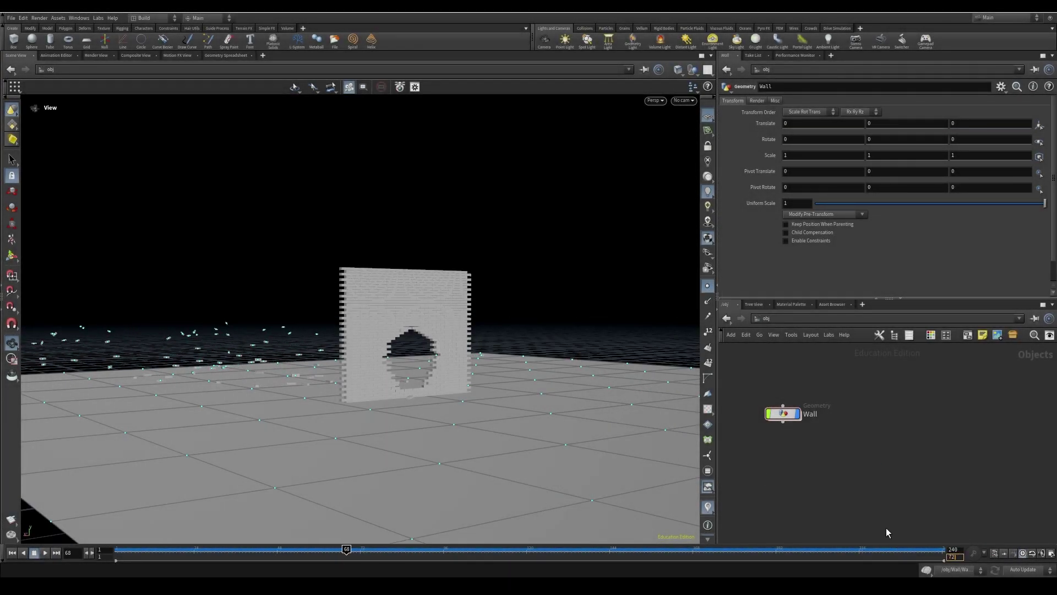
key(Return)
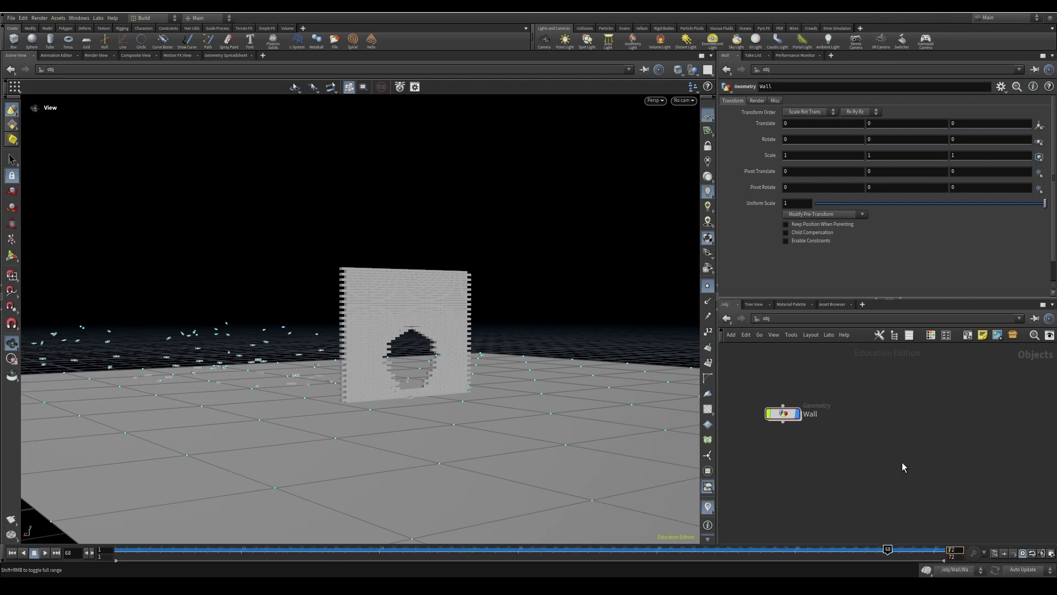
Add a Geometry object named Concrete and place it close beside the Wall object
key(Tab)
text(geo)
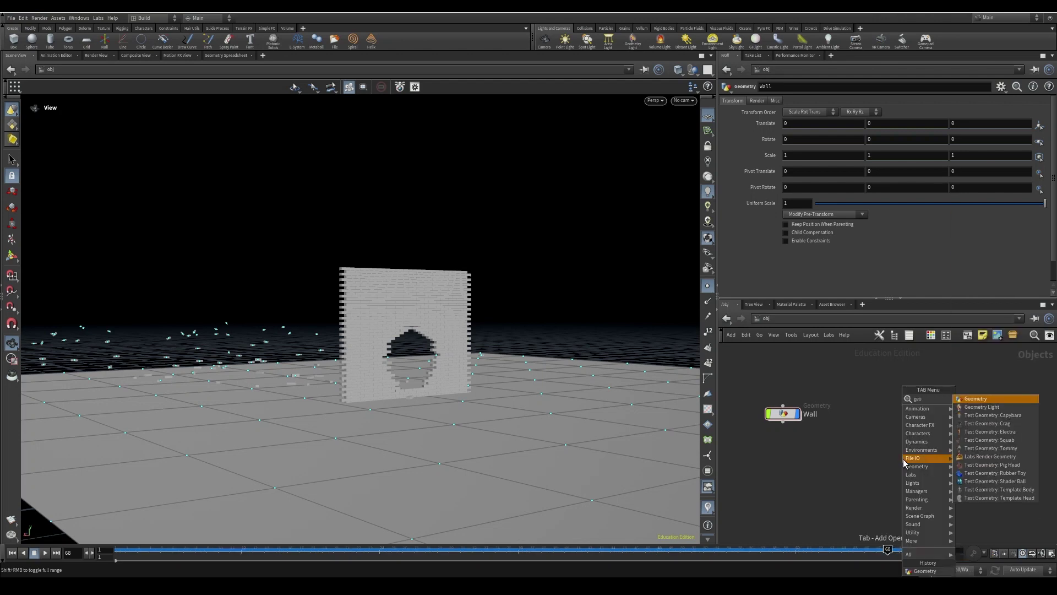
click(983, 400)
click(932, 420)
click(948, 416)
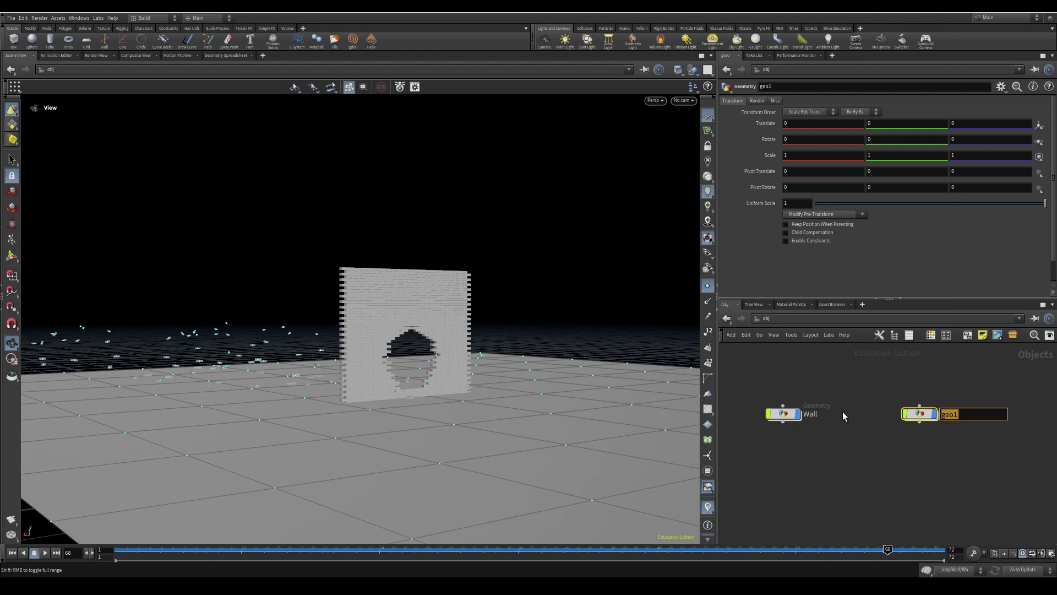
text(Concrete)
key(Return)
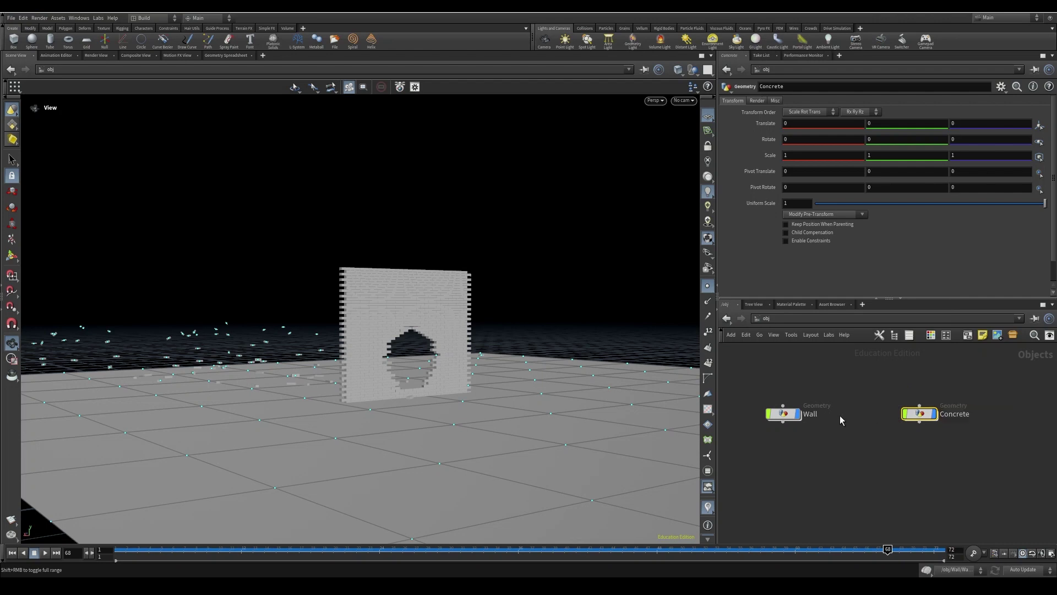
drag(923, 414, 881, 414)
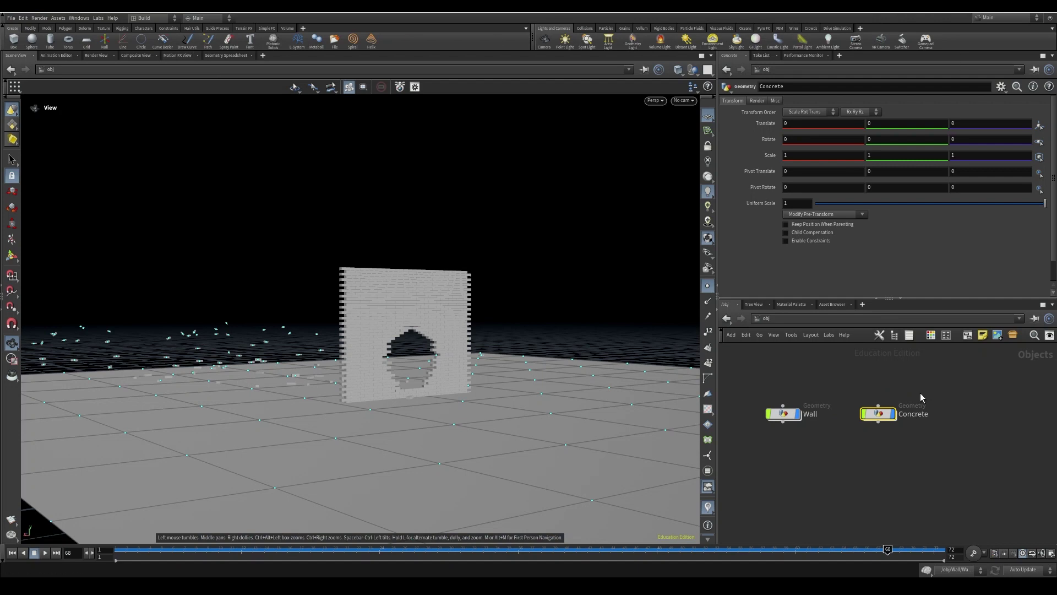
Enter the Concrete object's network and set the viewport to hide other objects
double_click(879, 413)
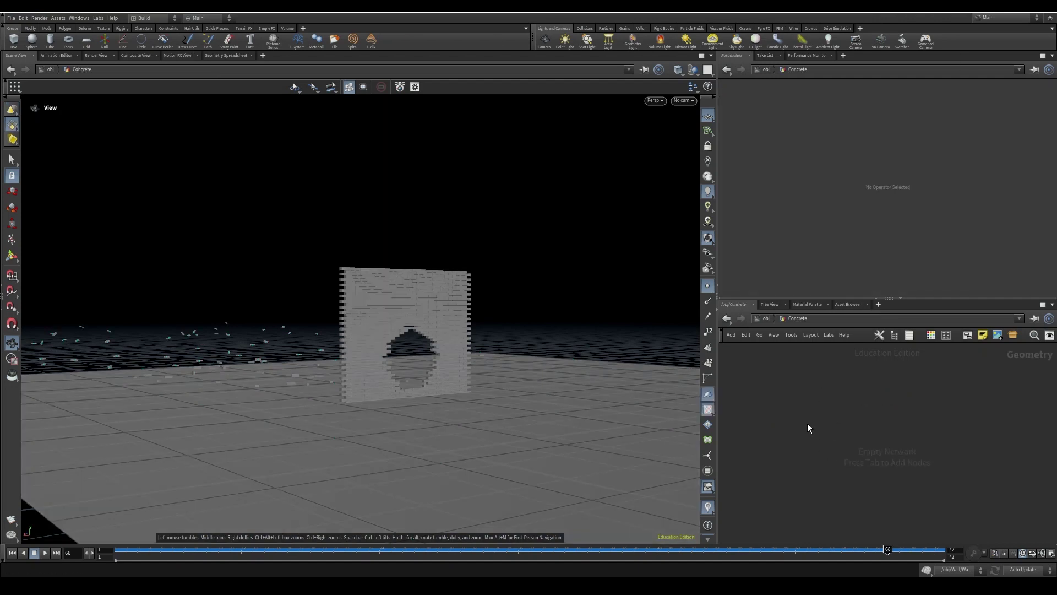
click(695, 68)
drag(418, 298, 675, 137)
click(696, 70)
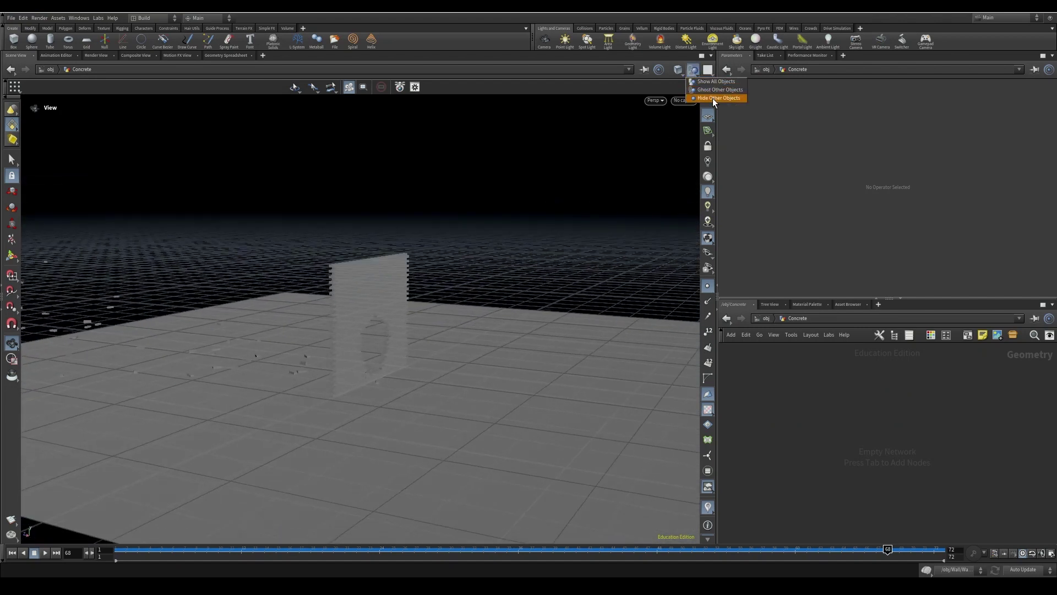
click(715, 97)
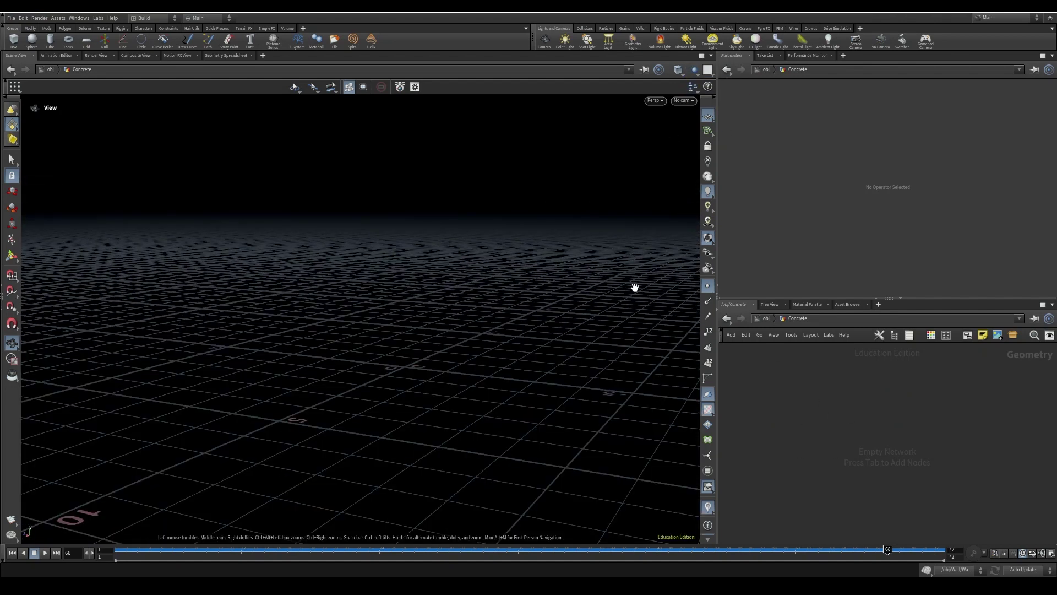
Add a Box node to the empty Concrete network
key(Tab)
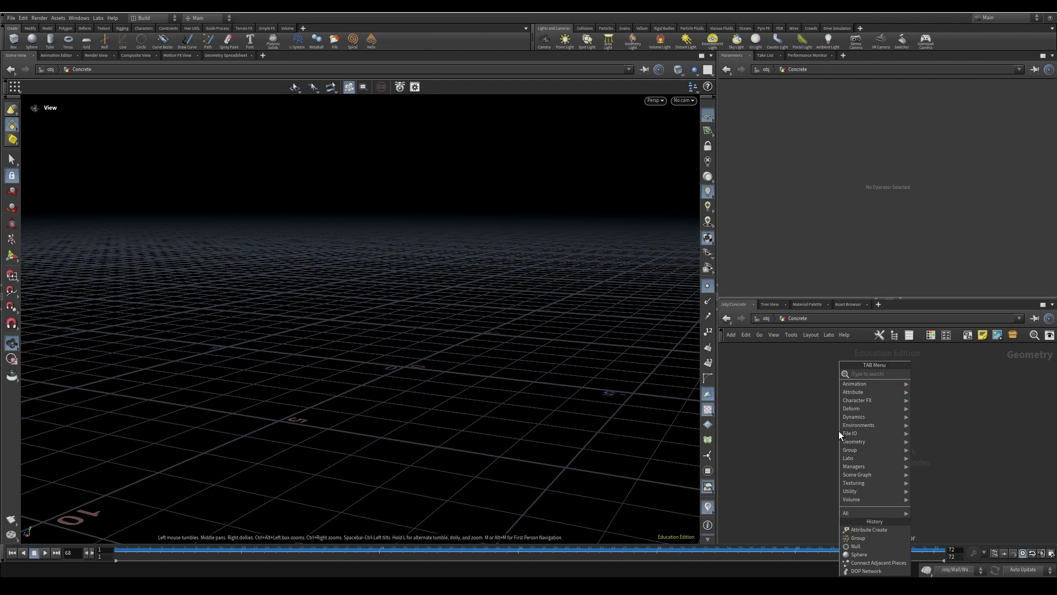
text(obj)
key(Return)
click(840, 426)
drag(459, 393, 623, 362)
Set the box's X size to 10 and Y size to 8.5
middle_drag(815, 130, 82, 165)
middle_drag(550, 300, 381, 286)
drag(381, 287, 606, 275)
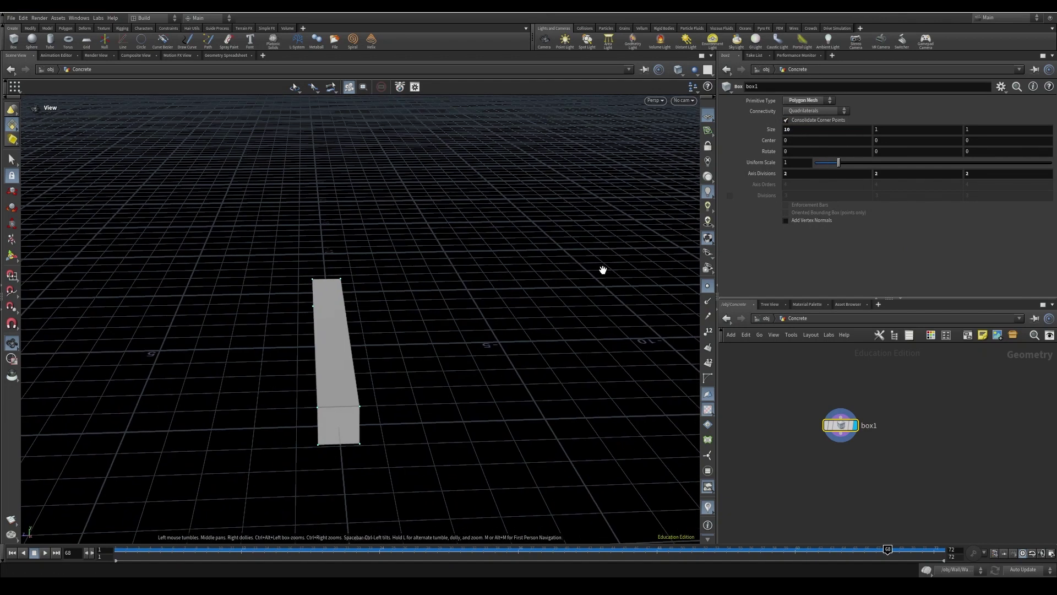
drag(514, 271, 441, 272)
mouse_move(908, 129)
middle_down()
mouse_move(914, 144)
mouse_move(958, 145)
mouse_move(889, 128)
middle_up()
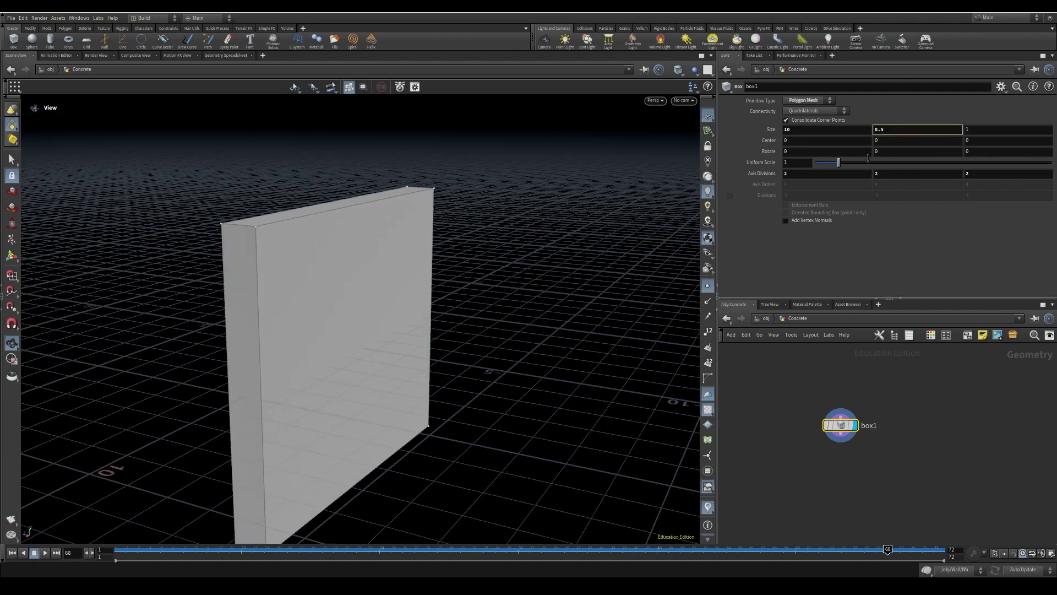
Reference the box's Y size in its Y center and halve it with the expression ch("sizey")/2
right_click(890, 128)
click(930, 188)
right_click(892, 140)
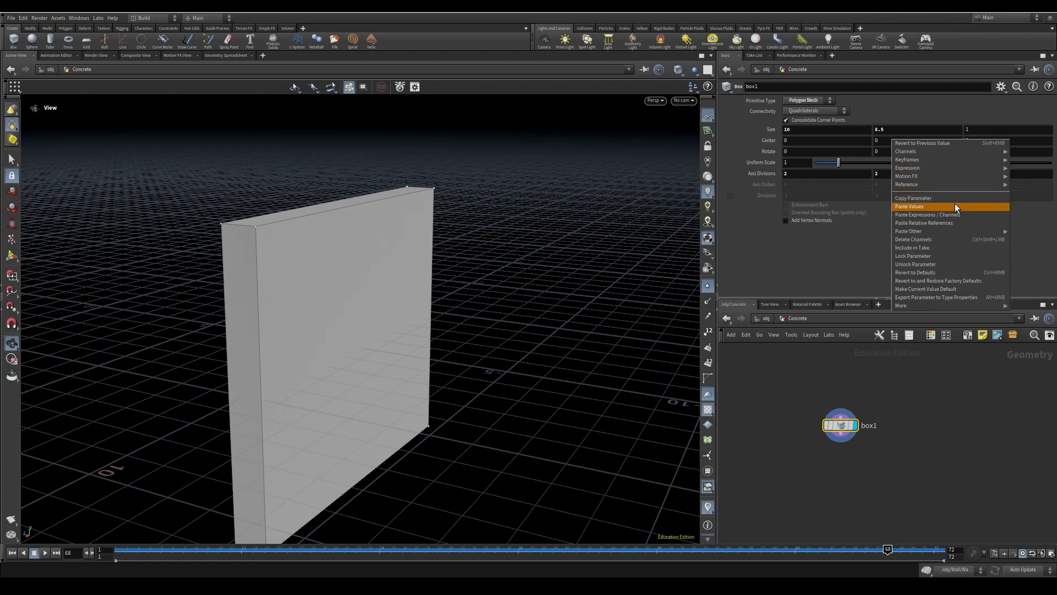
click(946, 223)
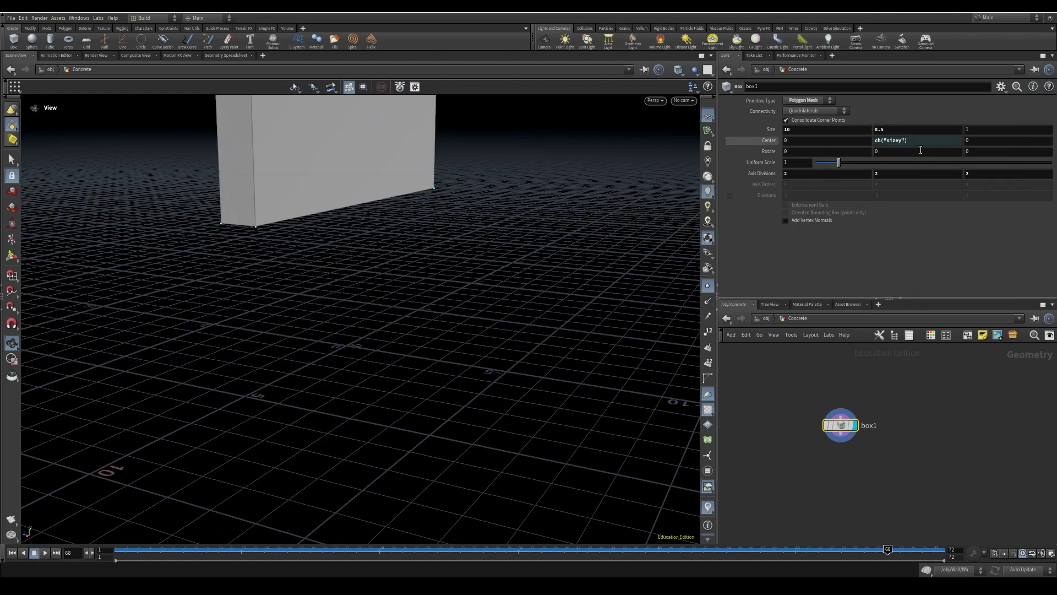
click(918, 140)
text(/2)
key(Return)
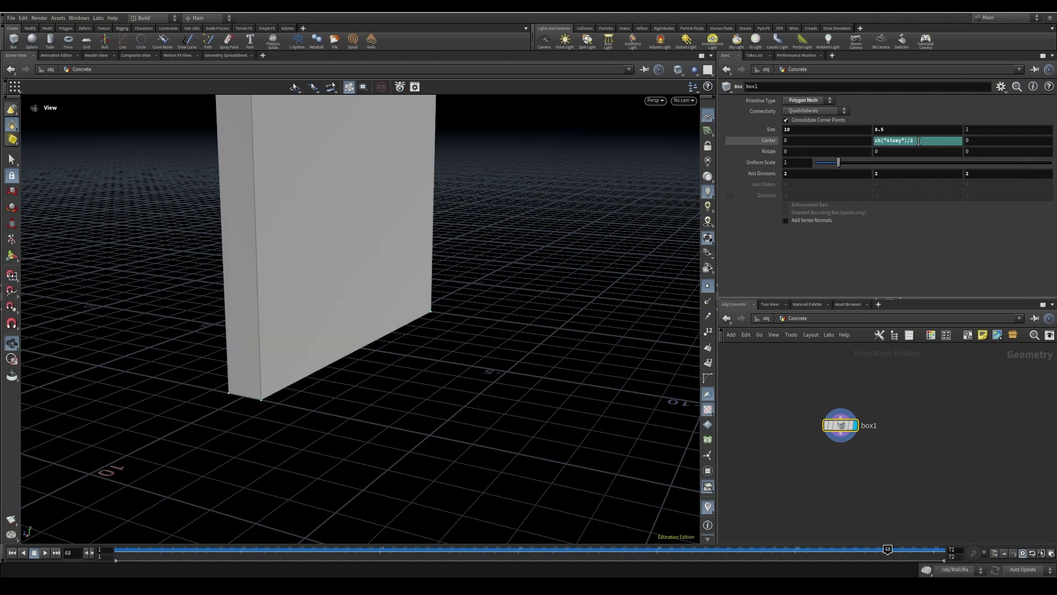
Reduce the box's thickness by setting its Z size to .25
drag(373, 370, 472, 327)
drag(388, 312, 395, 150)
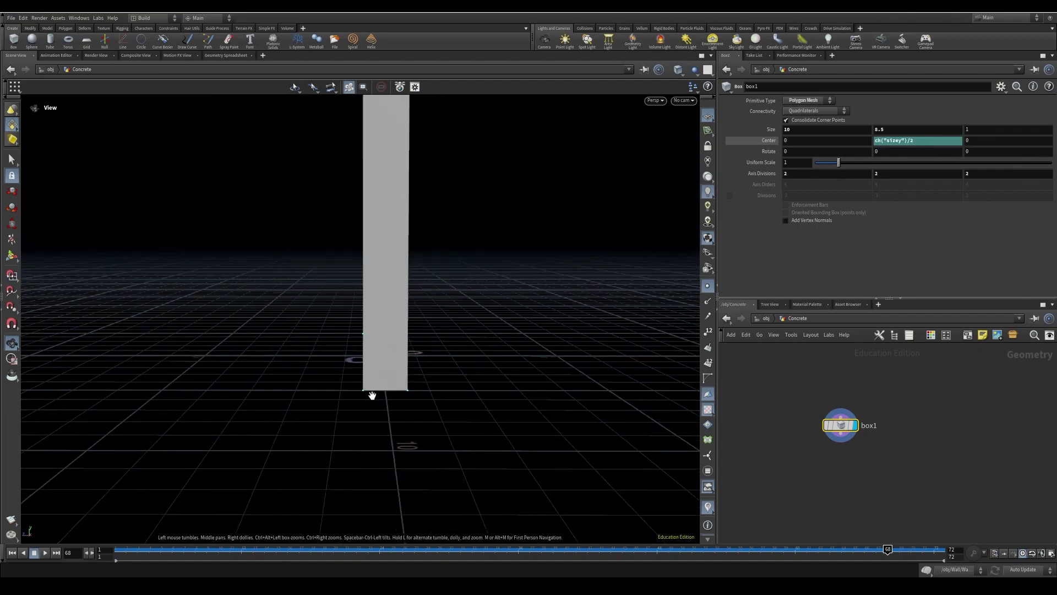
drag(372, 396, 400, 161)
drag(394, 350, 286, 350)
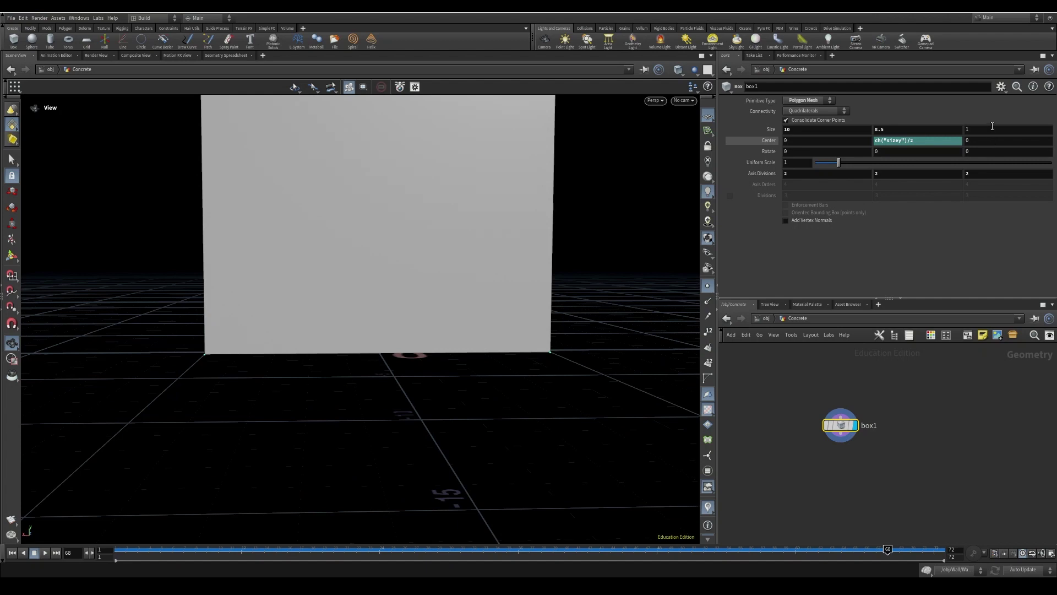
mouse_move(992, 126)
middle_down()
mouse_move(976, 117)
mouse_move(993, 118)
middle_up()
drag(978, 130, 956, 131)
text(.25)
key(Return)
drag(457, 338, 452, 222)
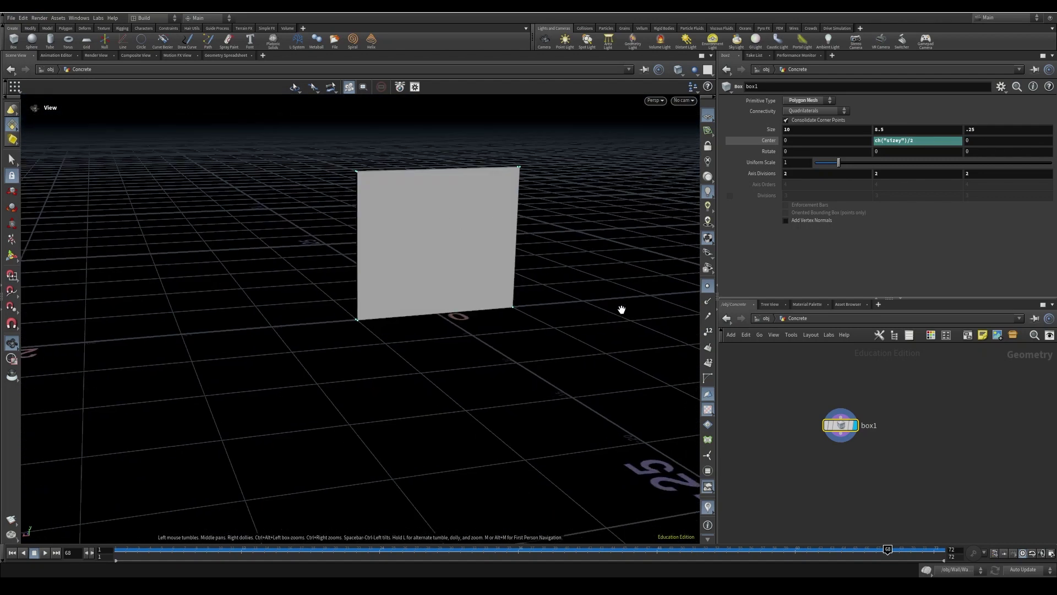
Rename the box node Concrete_Wall and move it to free space for the following nodes
double_click(873, 425)
text(Concrete_Wall)
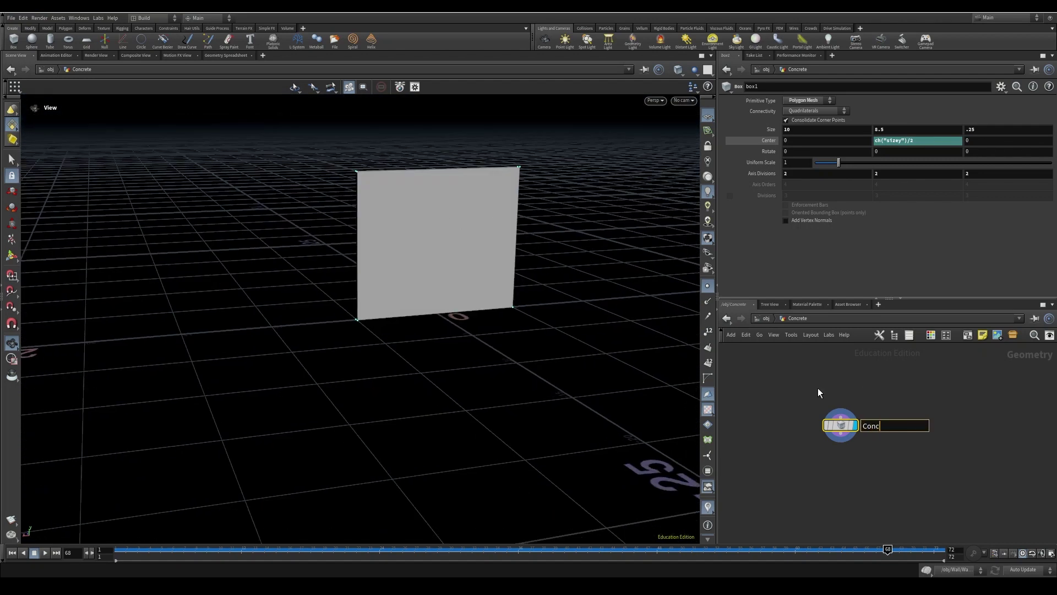
key(Return)
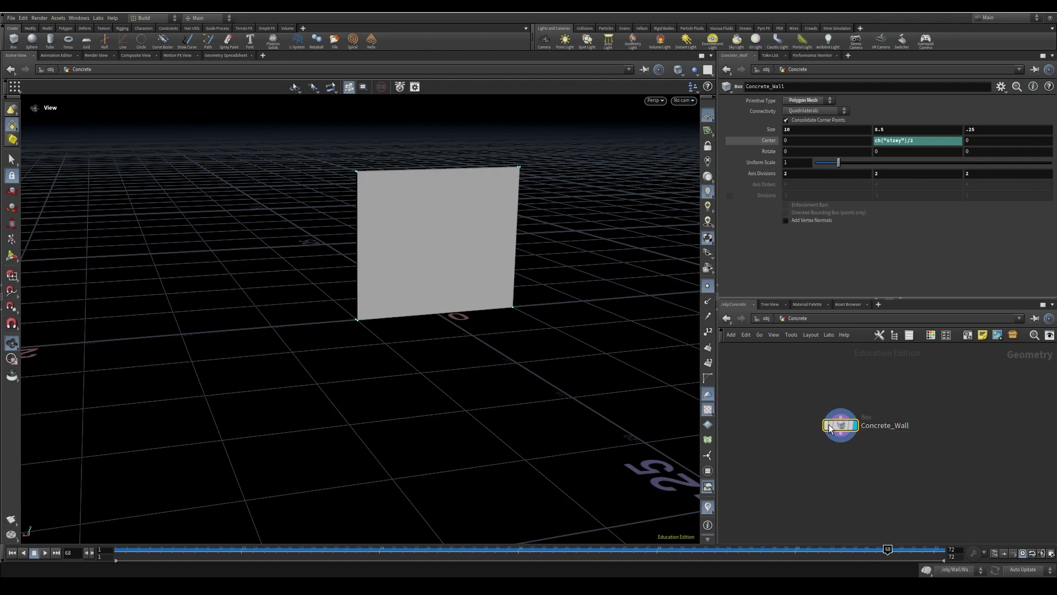
drag(827, 427, 783, 405)
middle_drag(876, 453, 898, 433)
Add a Scatter node fed by Concrete_Wall and display its points
key(Tab)
key(Escape)
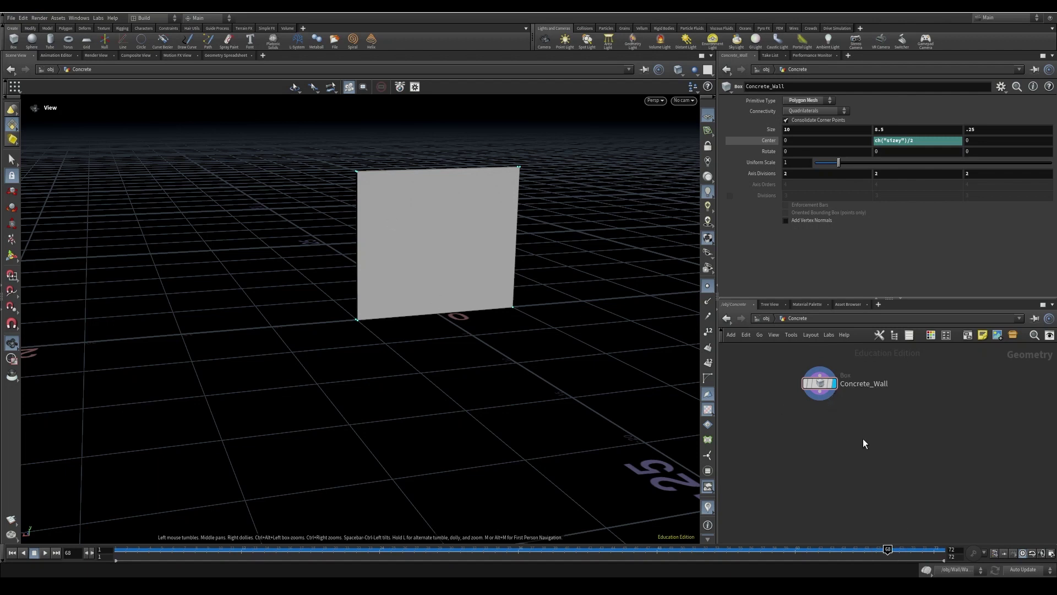
key(Tab)
text(scat)
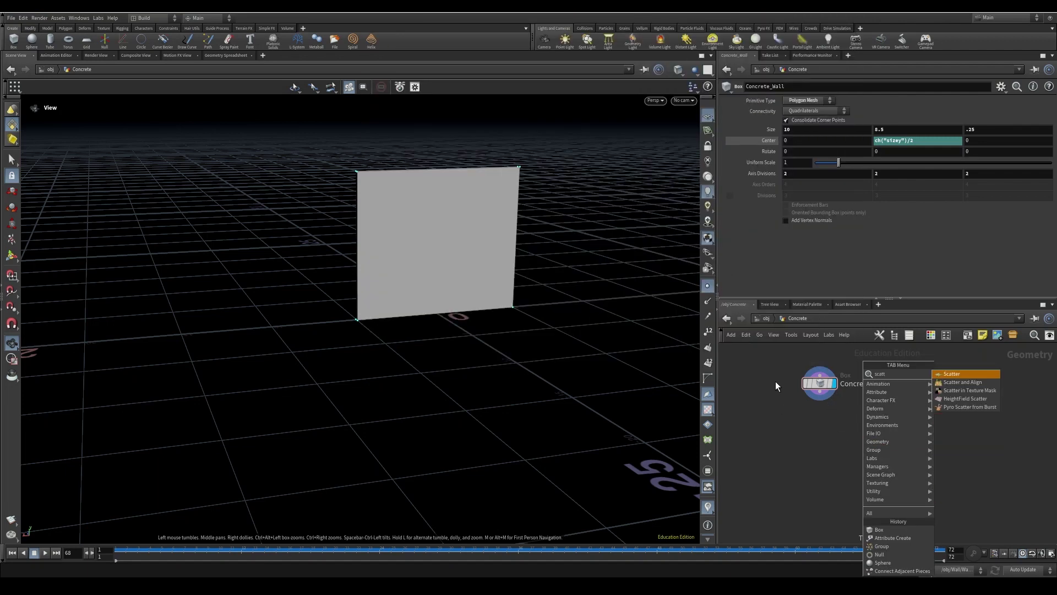
key(Return)
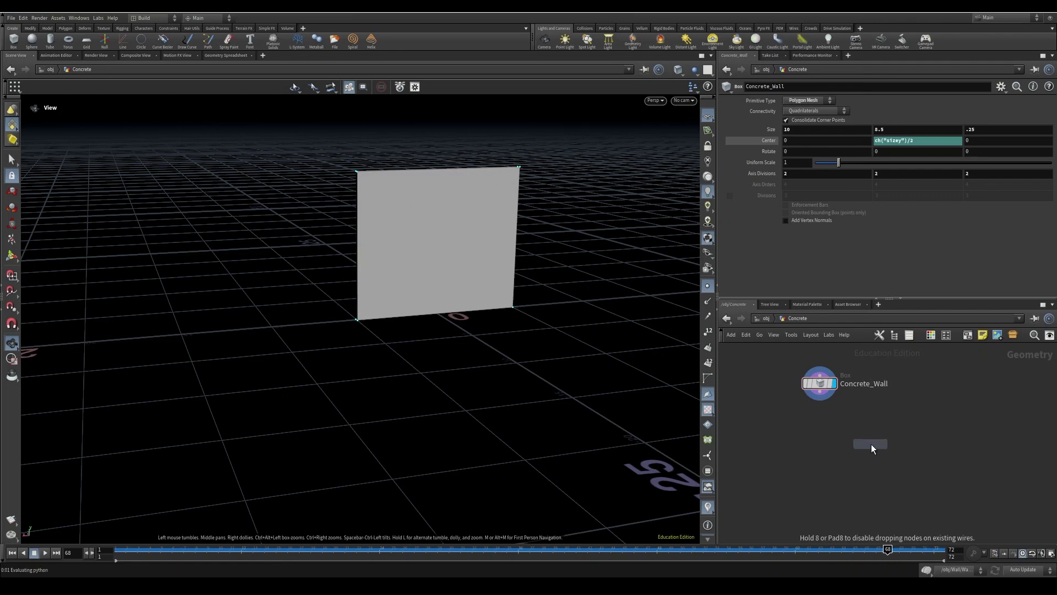
click(869, 444)
drag(867, 447, 921, 466)
drag(442, 246, 460, 299)
right_drag(460, 299, 435, 331)
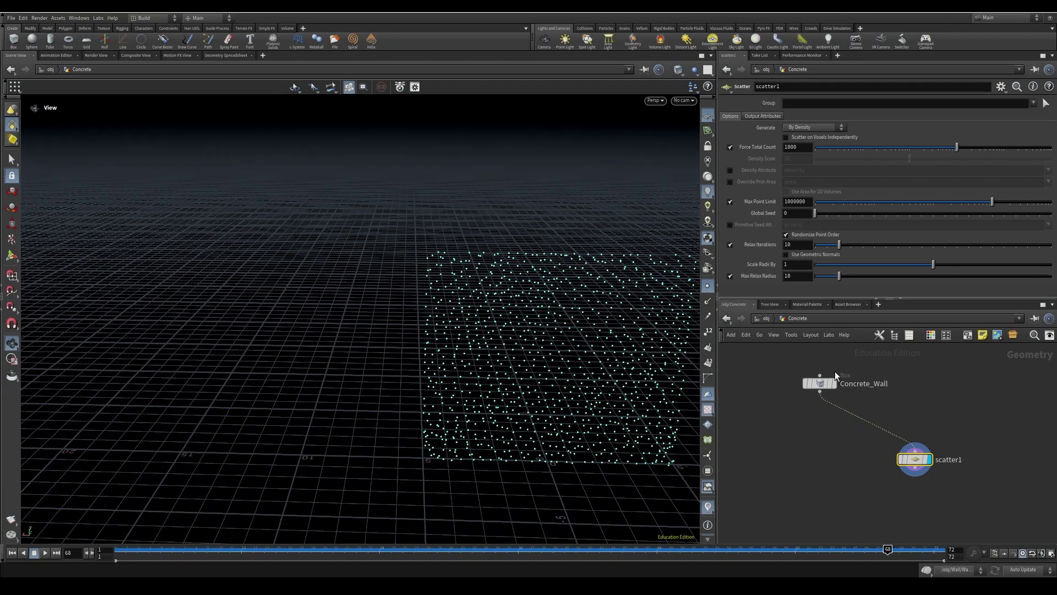
Cut the wire between Concrete_Wall and the Scatter node and move the Scatter node aside
middle_drag(929, 468, 837, 404)
drag(836, 401, 872, 445)
key(y)
drag(808, 424, 845, 383)
middle_drag(900, 378, 933, 428)
drag(904, 491, 986, 503)
Add an IsoOffset node, connect Concrete_Wall to its first input and display the resulting fog volume
click(881, 388)
key(Tab)
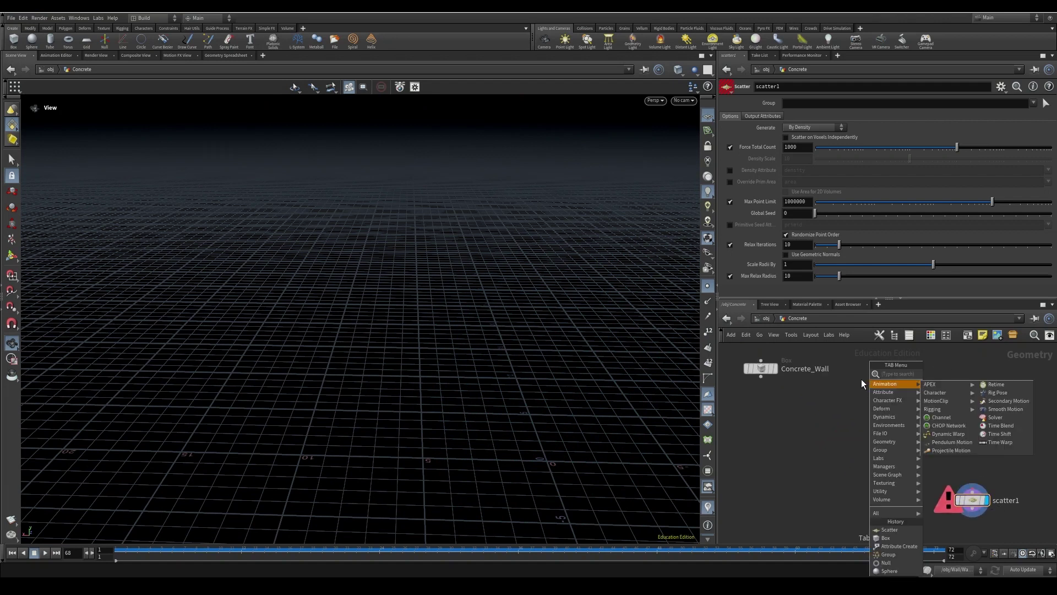
text(iso)
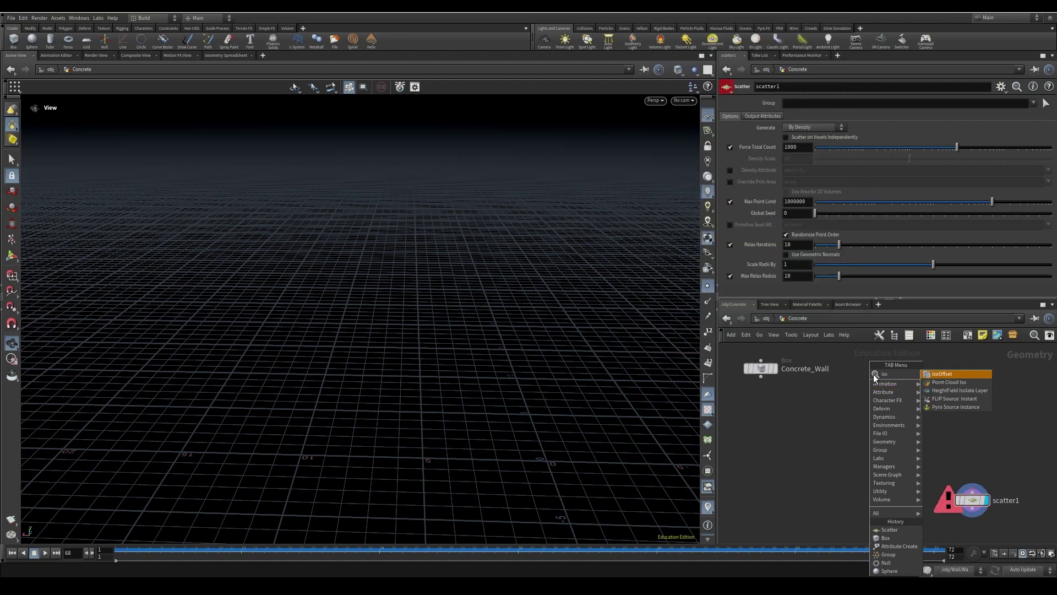
click(937, 375)
click(869, 424)
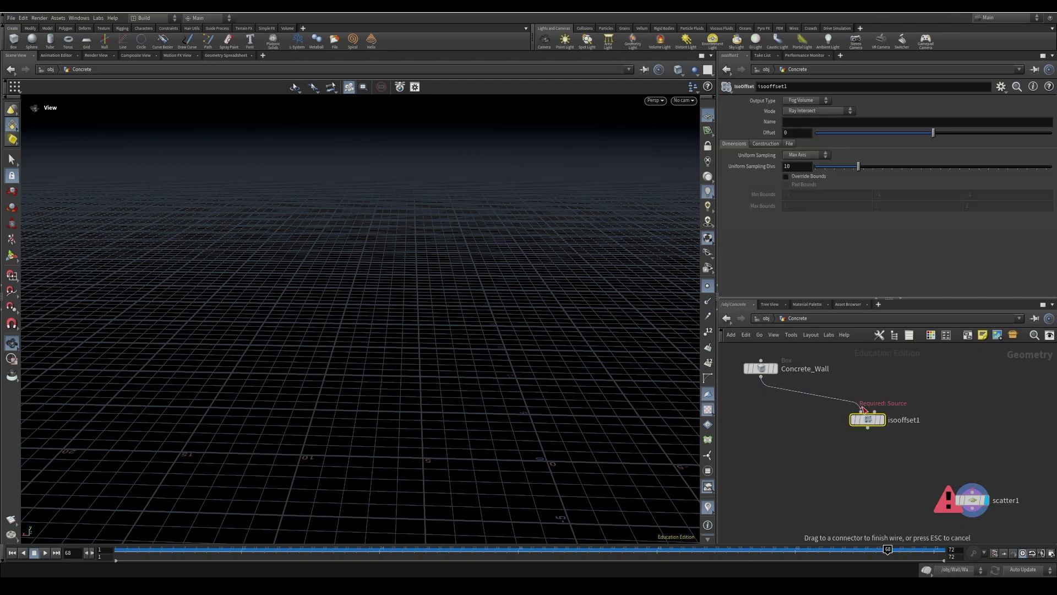
key(r)
click(870, 429)
drag(870, 430, 860, 437)
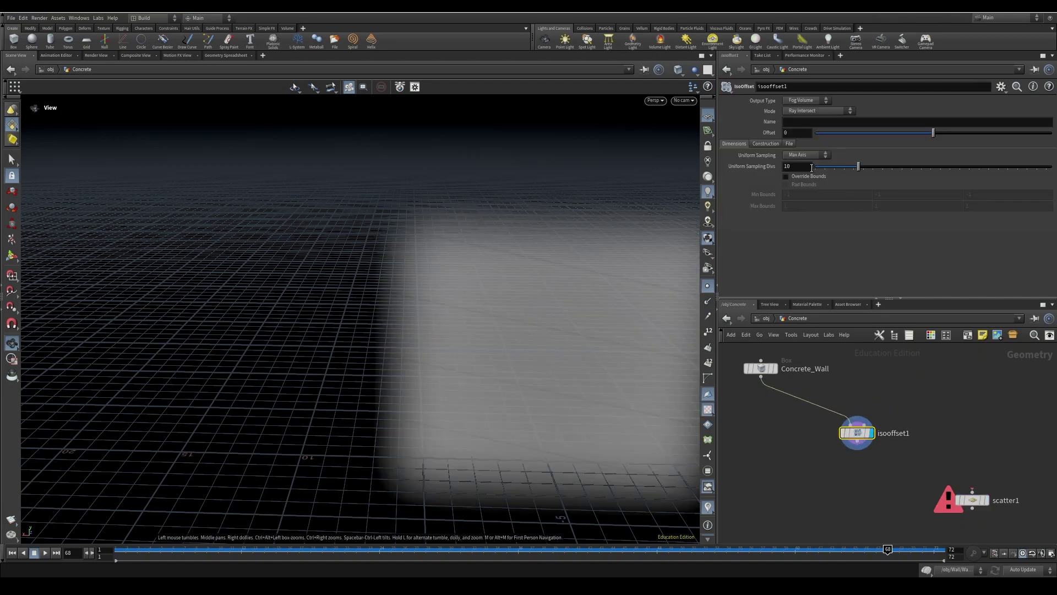
Set the IsoOffset node's Uniform Sampling Divs to 100
text(100)
key(Return)
drag(612, 319, 650, 289)
drag(571, 355, 666, 373)
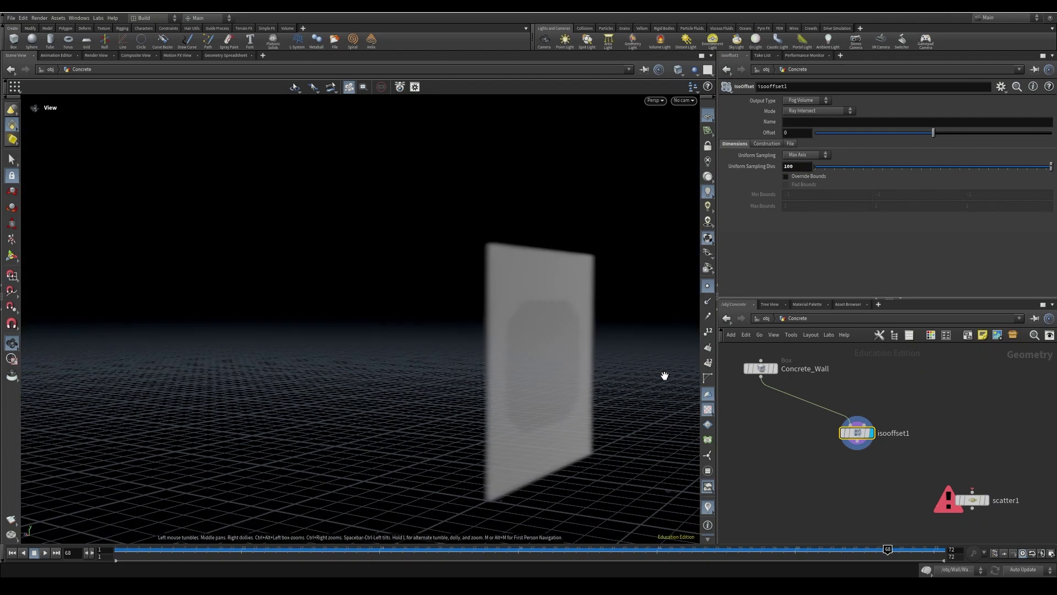
Connect the IsoOffset output to the Scatter node and display the points scattered inside the volume
middle_drag(851, 426, 914, 344)
drag(967, 434, 886, 450)
drag(851, 379, 853, 431)
click(894, 449)
drag(533, 353, 633, 373)
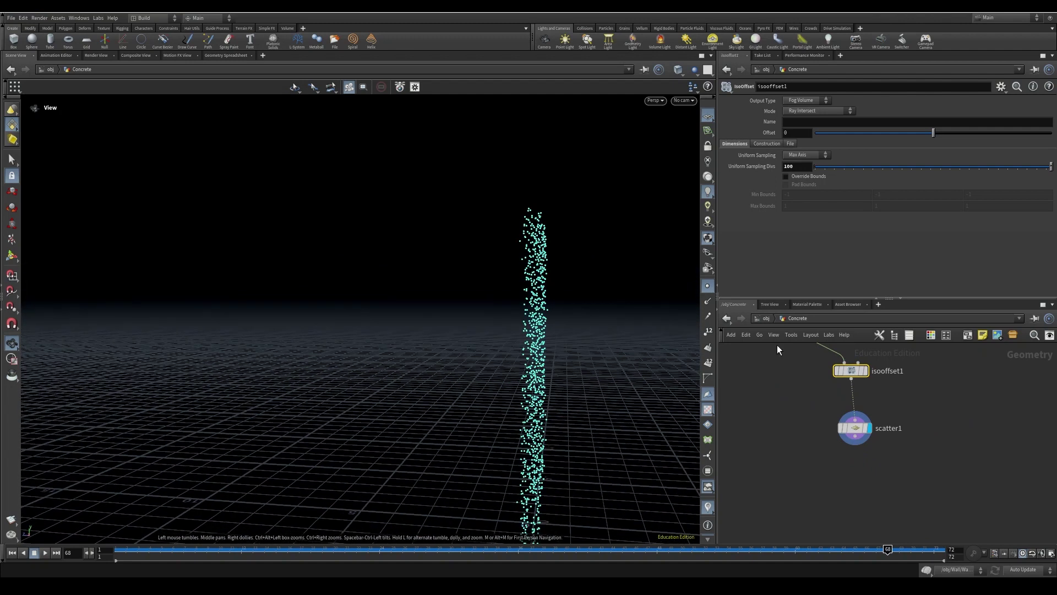
Enable Scatter on Voxels Independently on the Scatter node and set the Density Scale to about 4.64
click(859, 430)
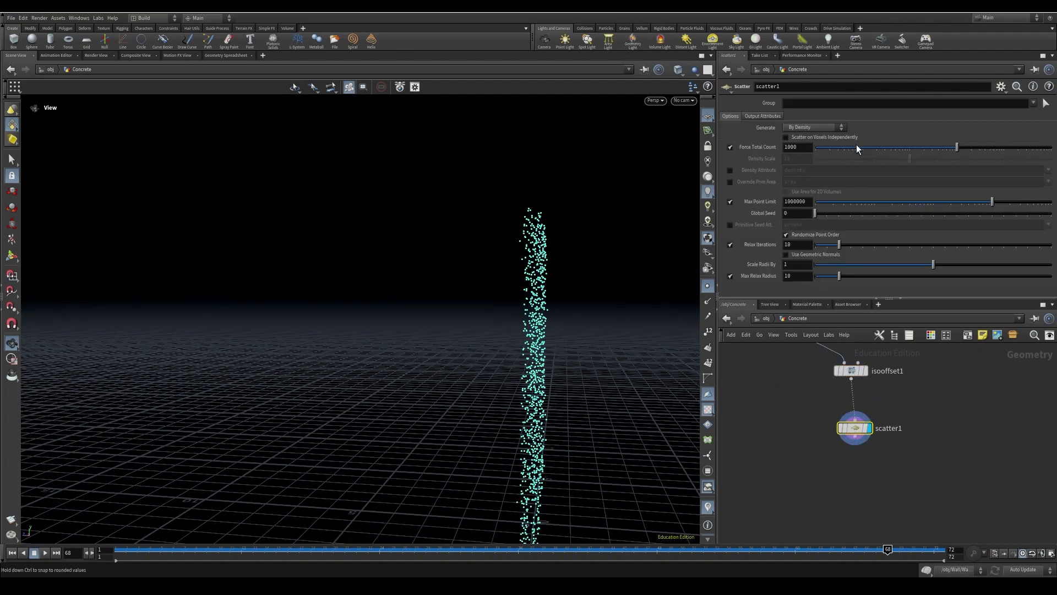
click(837, 137)
drag(638, 257, 525, 219)
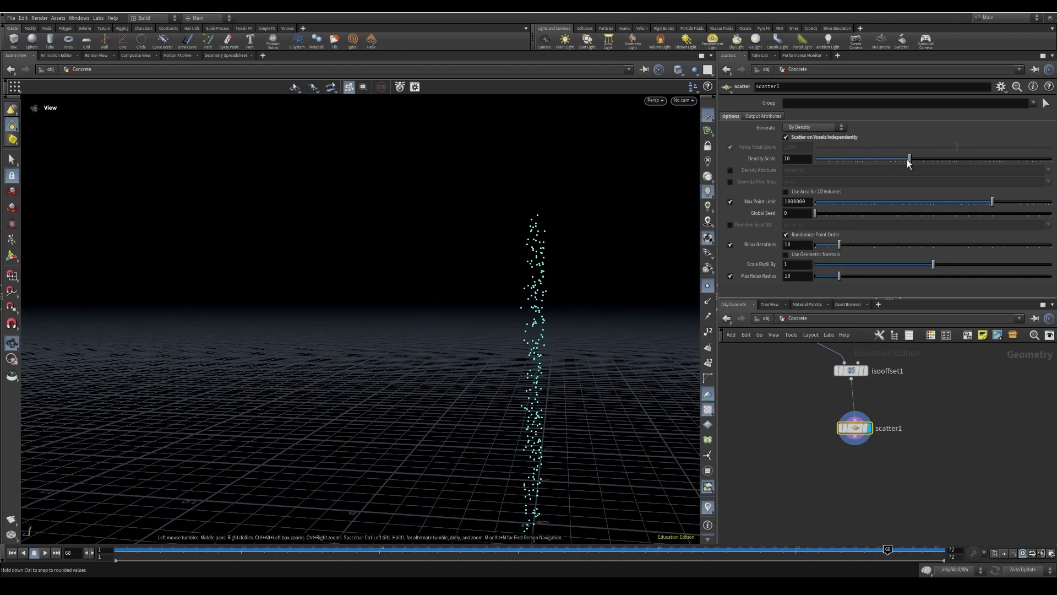
drag(909, 160, 938, 159)
drag(550, 330, 474, 348)
drag(939, 159, 829, 161)
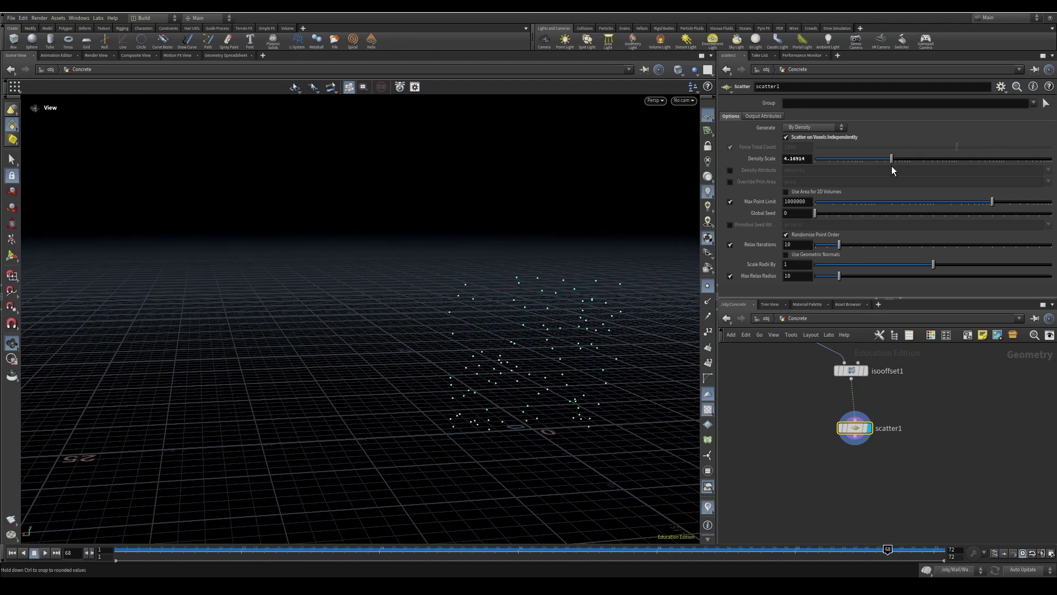
drag(911, 167, 894, 165)
drag(557, 386, 554, 340)
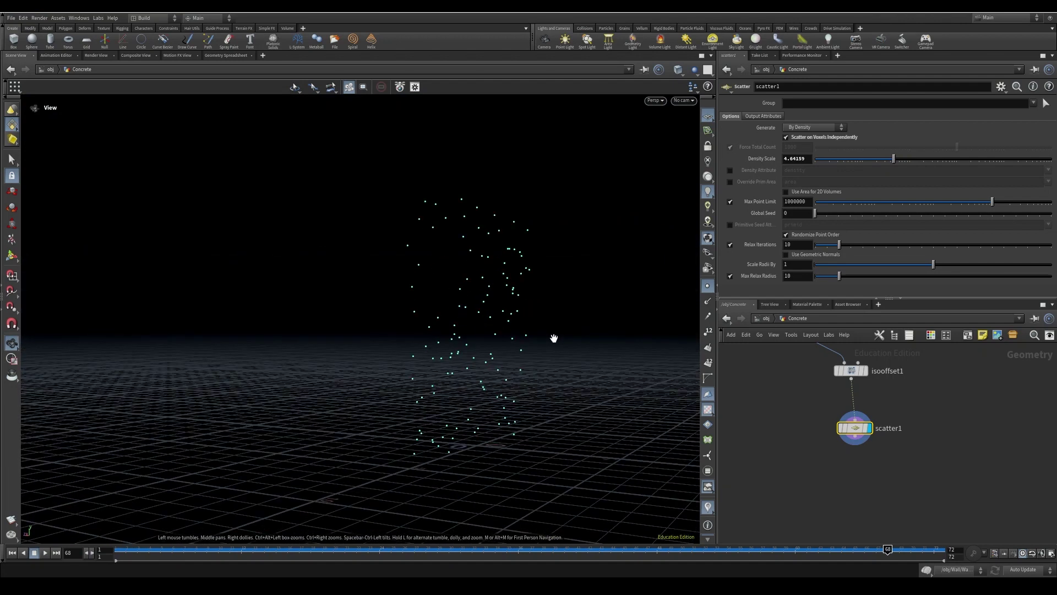
Add a Voronoi Fracture node and connect Concrete_Wall to its first input and the Scatter node to its second
middle_drag(776, 403, 829, 451)
key(Tab)
text(v)
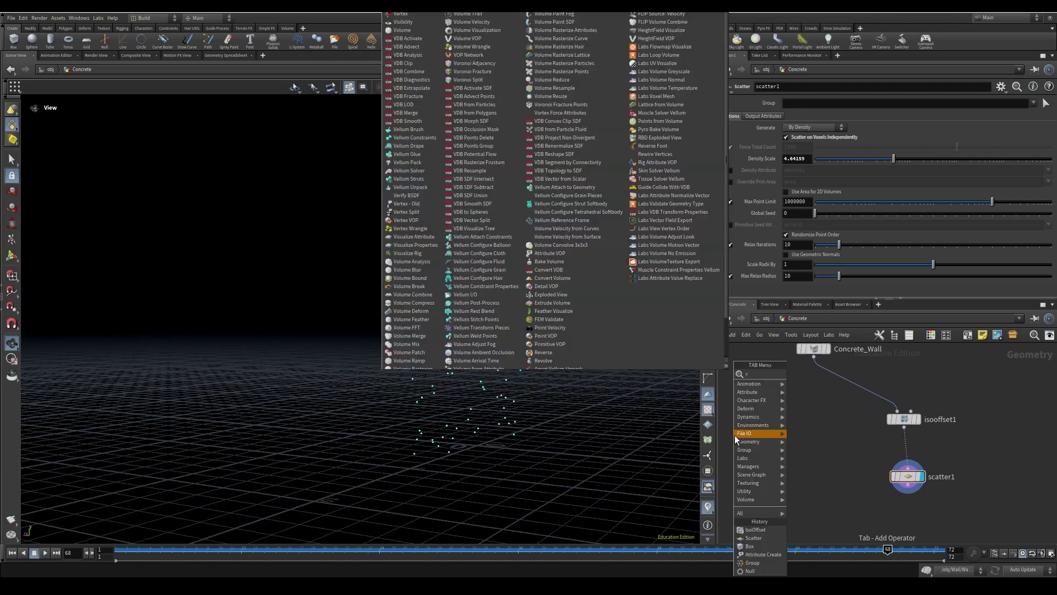
text(or)
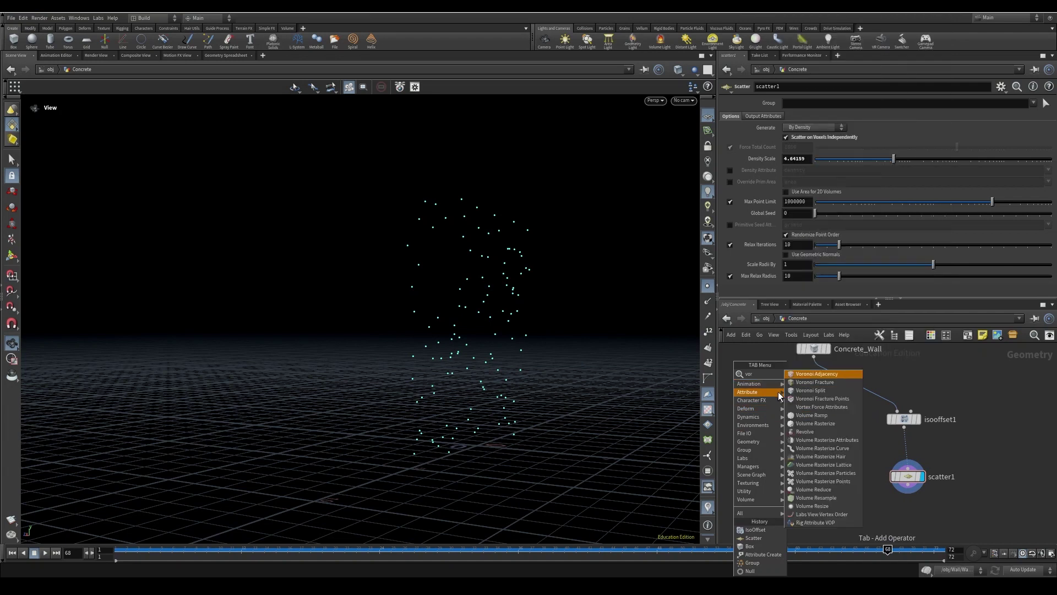
click(815, 382)
click(799, 477)
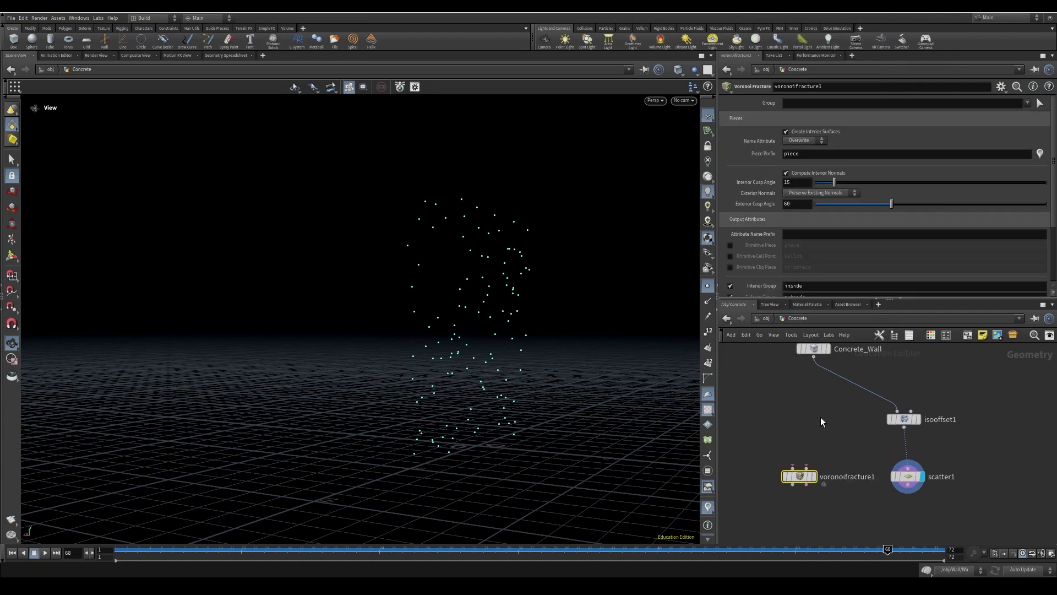
drag(814, 358, 809, 507)
middle_drag(850, 479, 853, 426)
drag(823, 456, 824, 489)
drag(910, 439, 827, 479)
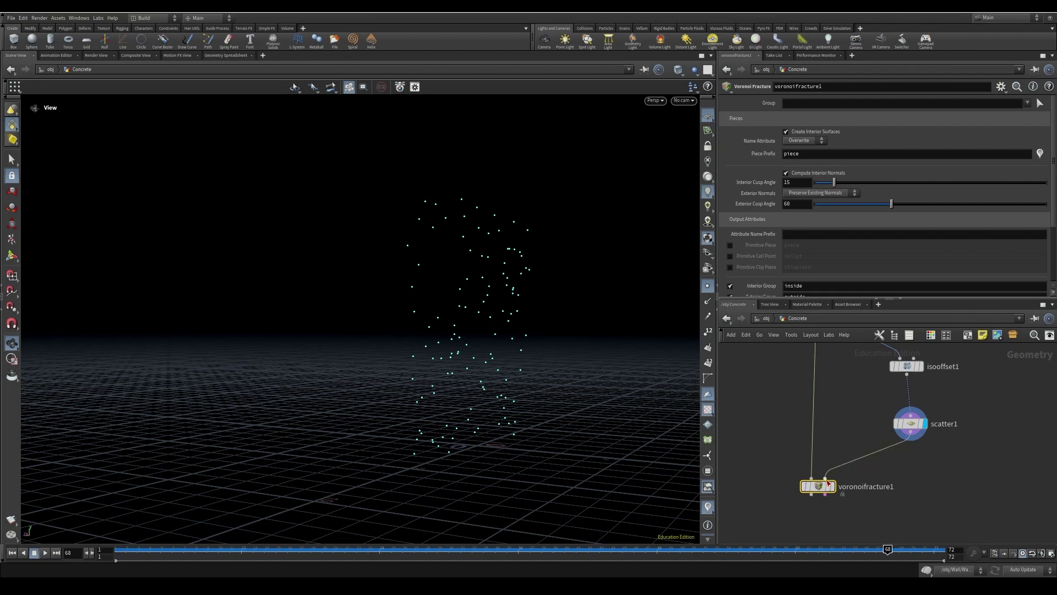
Return the timeline to frame 1 and display the Voronoi Fracture result, inspecting the cell pattern on the wall
middle_drag(829, 481, 853, 435)
click(841, 549)
drag(833, 548, 84, 551)
click(863, 441)
drag(849, 440, 852, 442)
drag(530, 354, 659, 297)
click(710, 291)
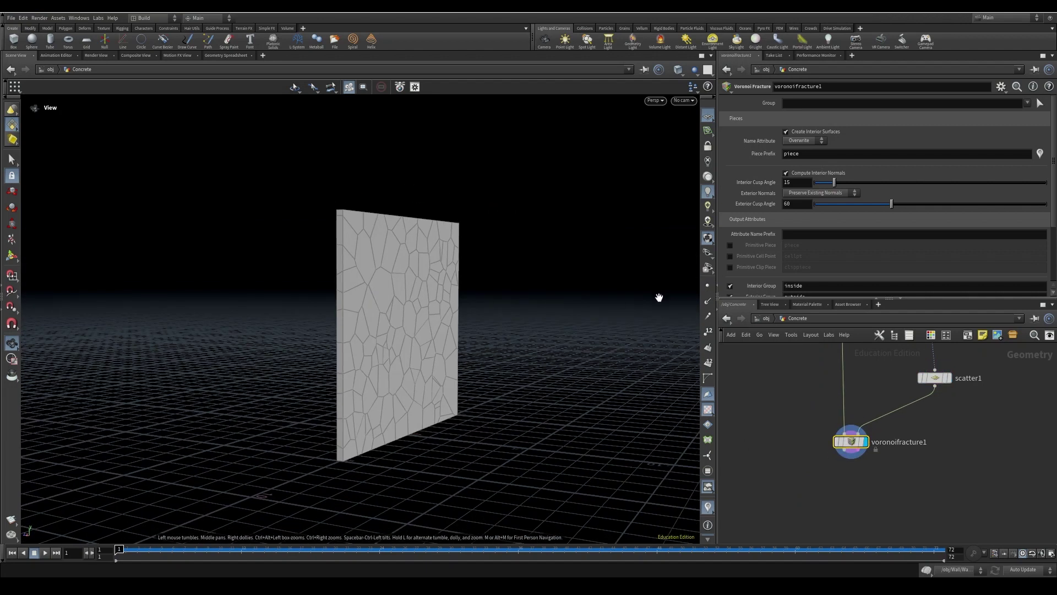
click(710, 286)
drag(481, 377, 395, 361)
right_drag(394, 361, 517, 338)
drag(517, 338, 436, 267)
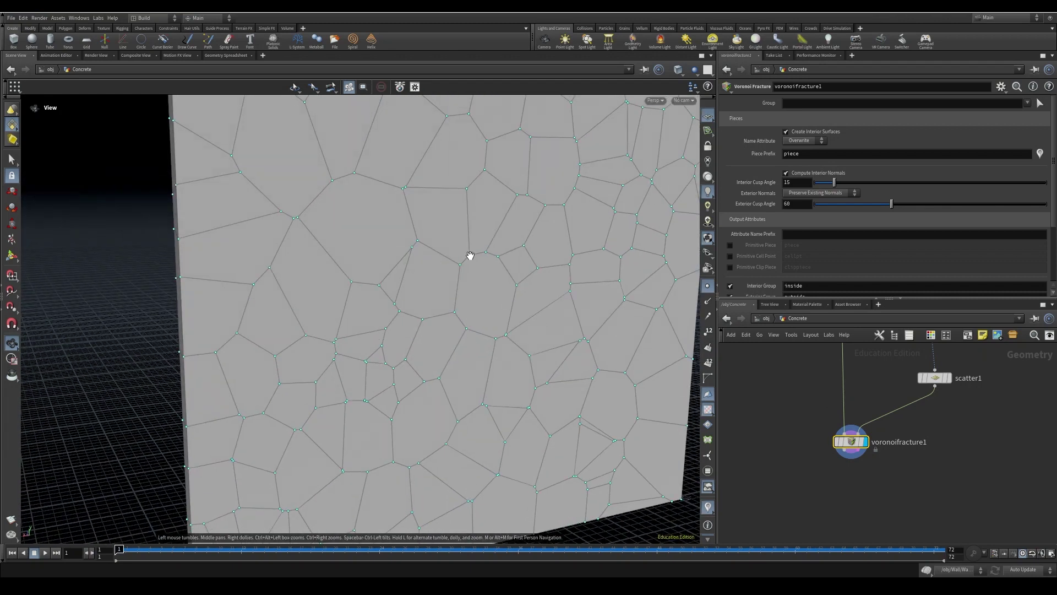
Add an Exploded View node after the Voronoi Fracture node and display the separated pieces
middle_drag(895, 490, 870, 441)
key(Tab)
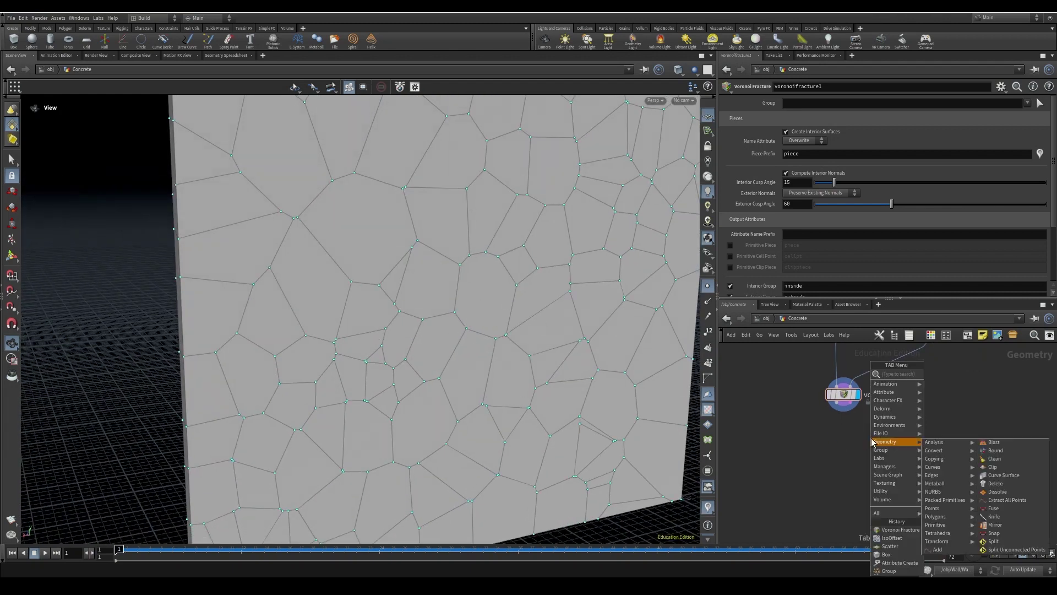
text(explo)
click(952, 374)
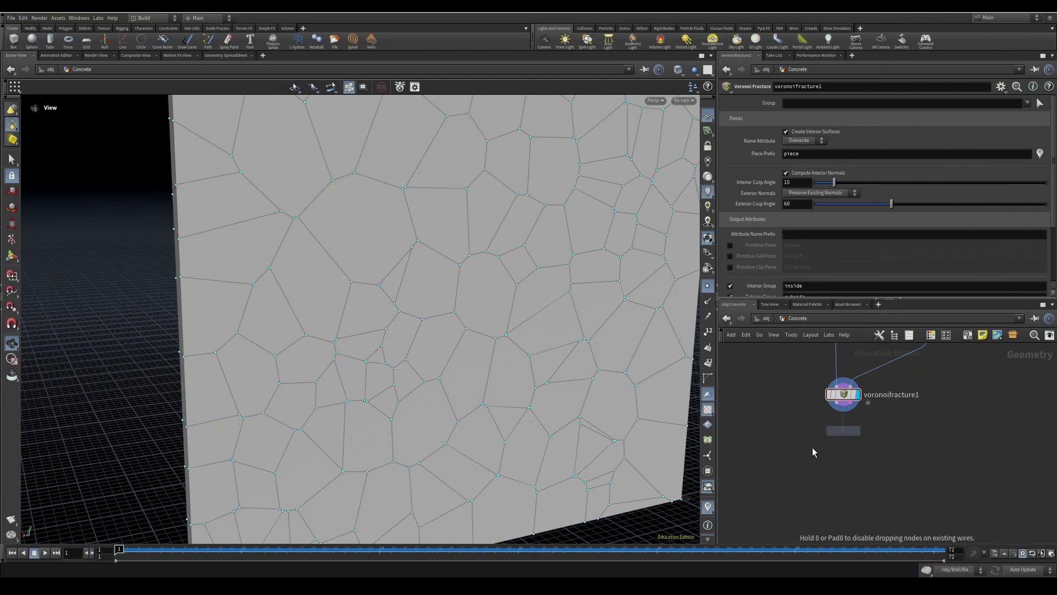
click(751, 459)
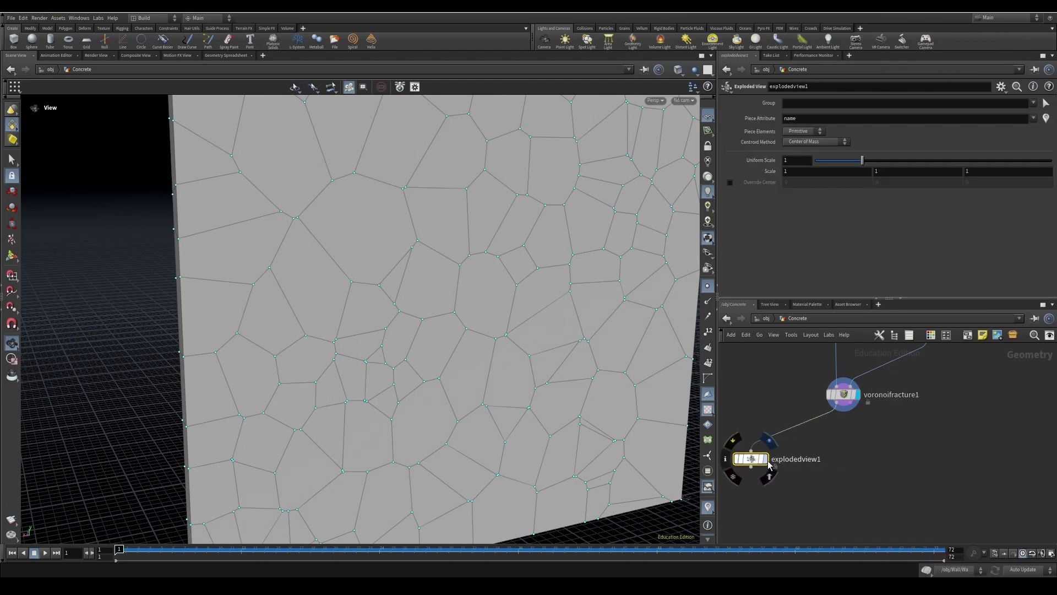
middle_drag(864, 485, 937, 478)
drag(512, 407, 372, 292)
scroll(441, 410, down, 5)
scroll(461, 312, up, 3)
drag(518, 374, 595, 245)
Set the Voronoi Fracture node's Interior Cusp Angle to about 48.2 and its Exterior Cusp Angle to about 100.8
click(917, 387)
drag(582, 347, 589, 266)
drag(851, 183, 877, 183)
scroll(650, 312, up, 5)
scroll(651, 311, up, 2)
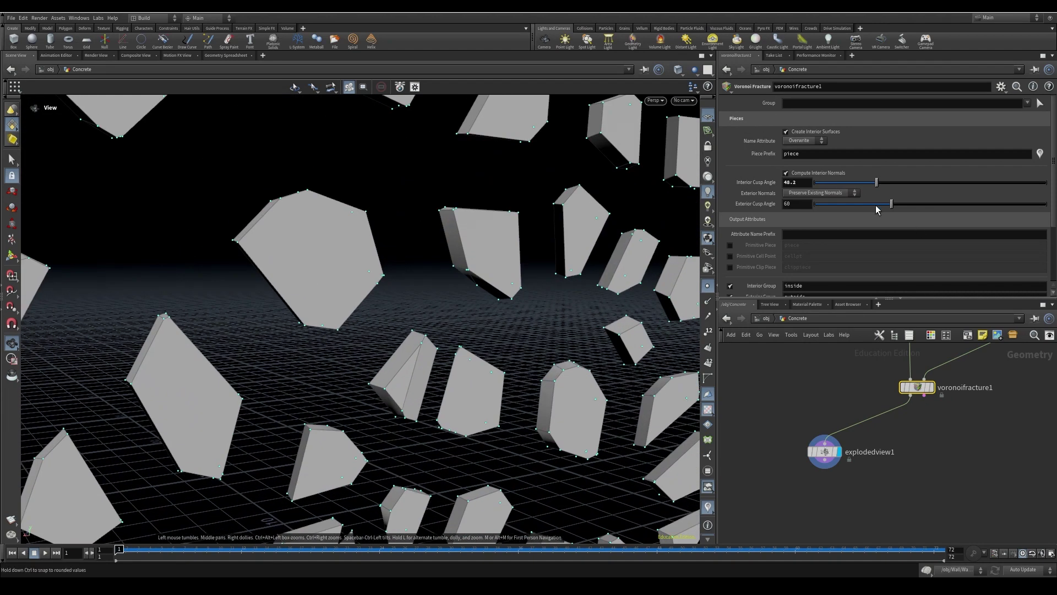
drag(892, 206, 842, 206)
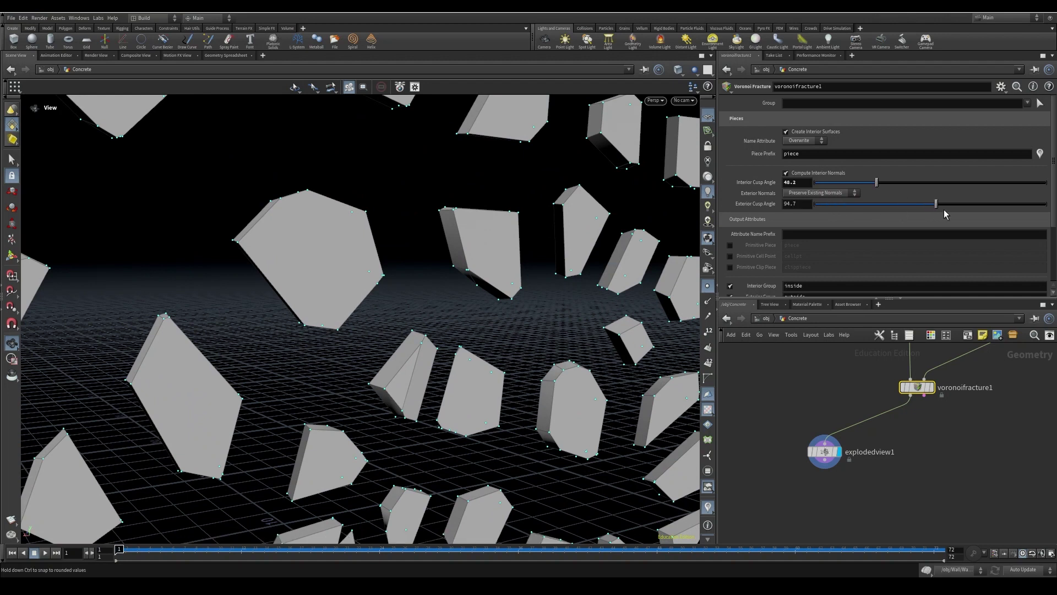
drag(944, 209, 944, 210)
drag(514, 349, 515, 312)
scroll(881, 244, down, 2)
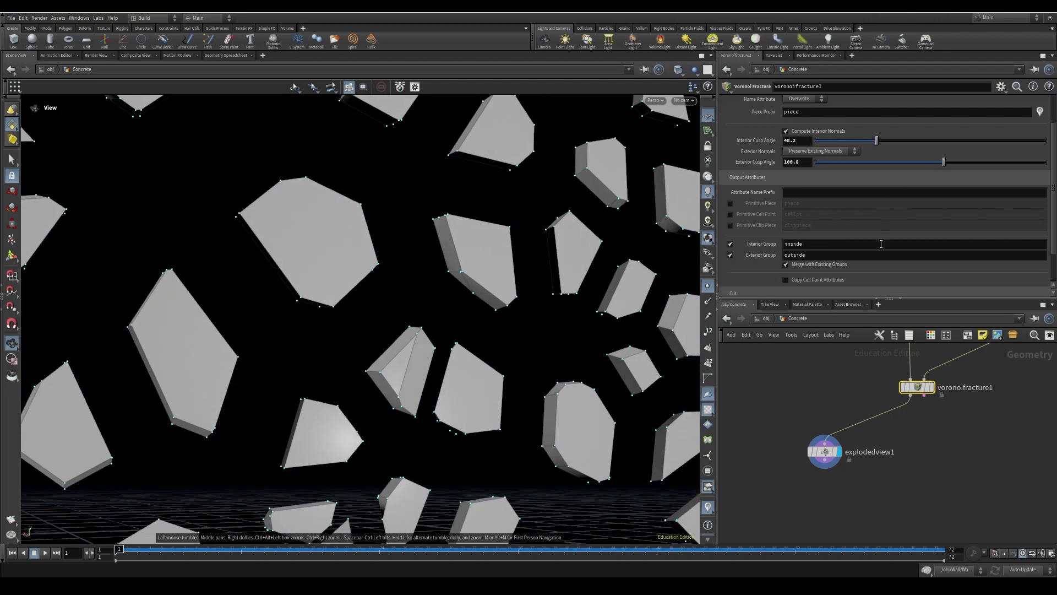
scroll(881, 243, down, 3)
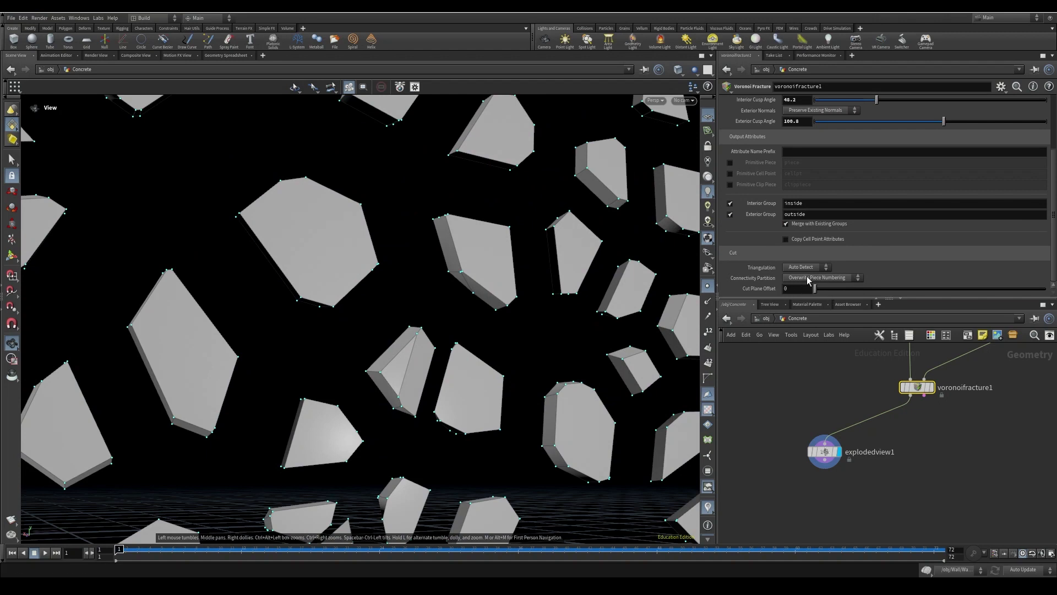
scroll(886, 471, down, 1)
Add a Rest Position node below the Voronoi Fracture node
middle_drag(895, 471, 843, 437)
right_click(860, 465)
click(792, 474)
key(Tab)
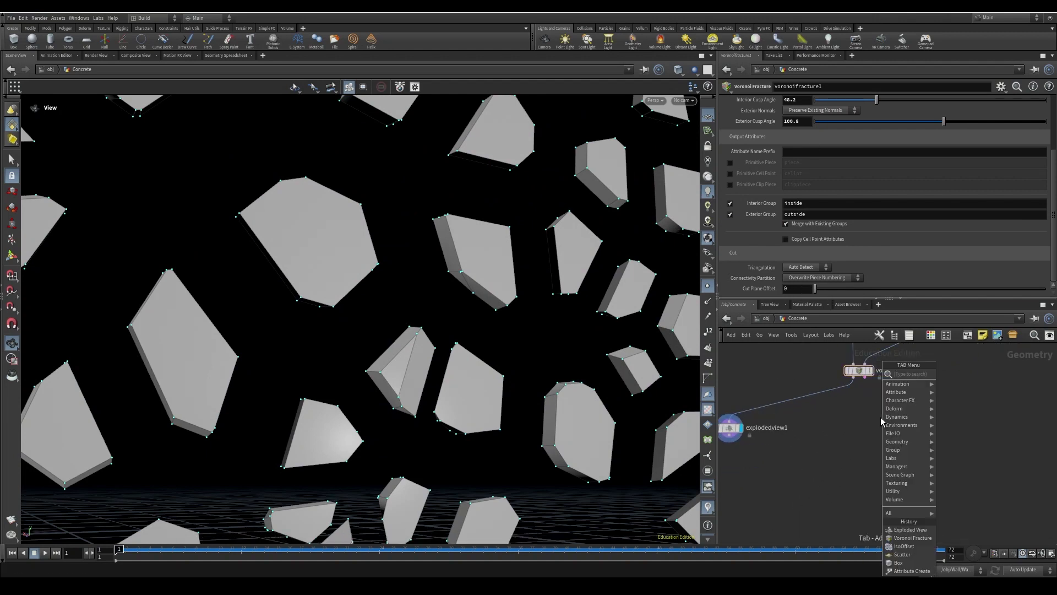
text(ase)
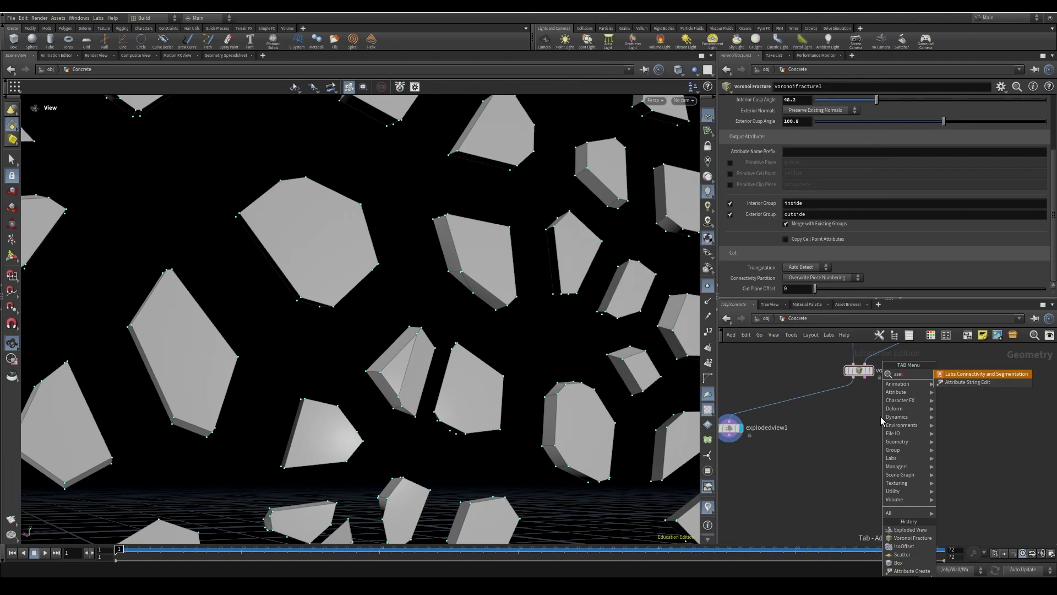
key(BackSpace)
key(BackSpace)
text(st)
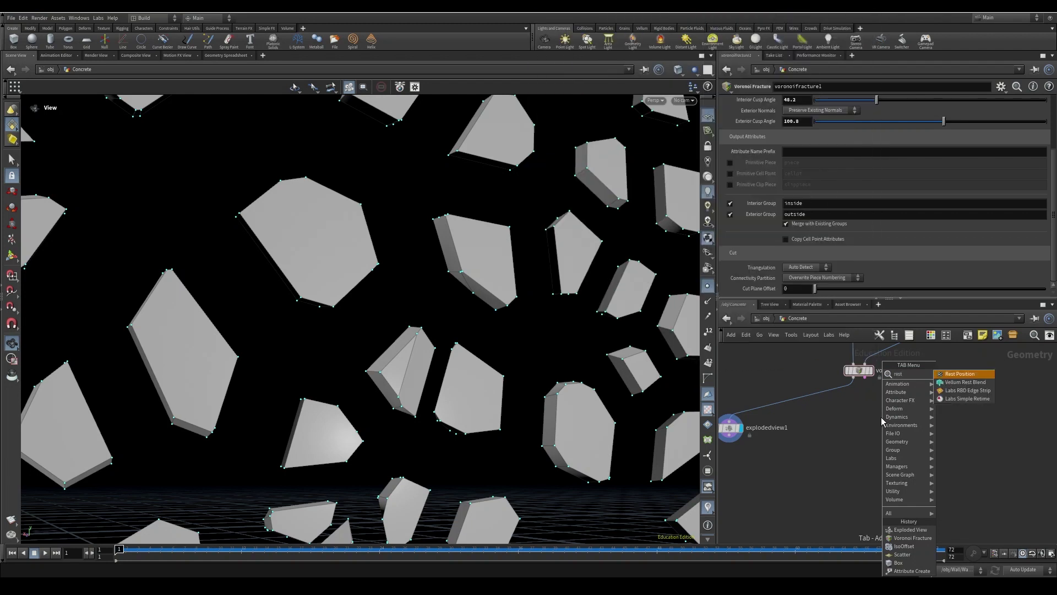
click(952, 373)
click(842, 431)
Add an Assemble node and chain it after Voronoi Fracture and Rest Position, displaying the Assemble result
key(Tab)
text(assem)
key(Return)
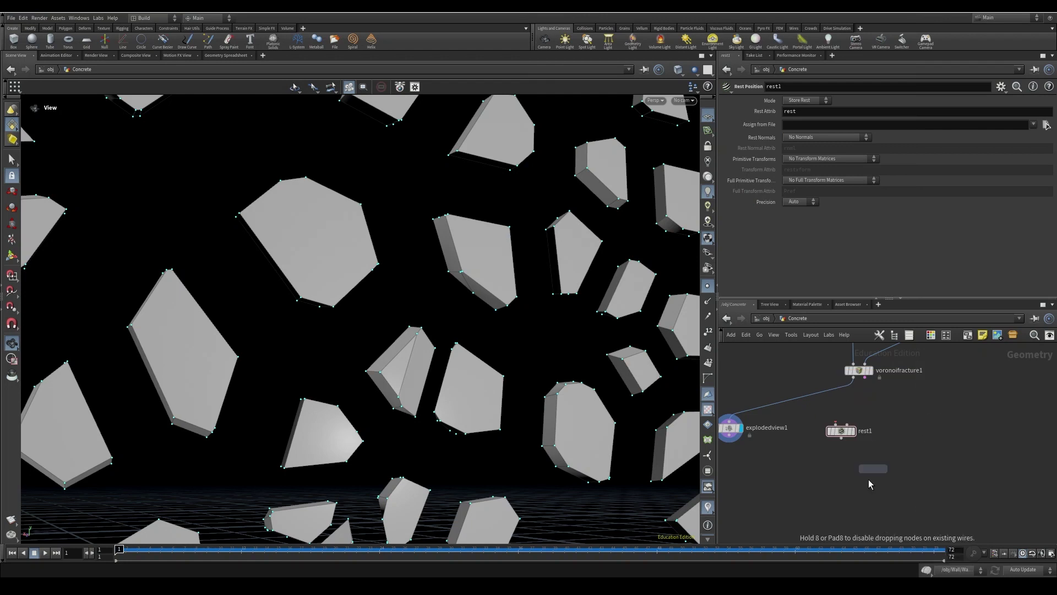
click(837, 489)
drag(853, 379, 835, 426)
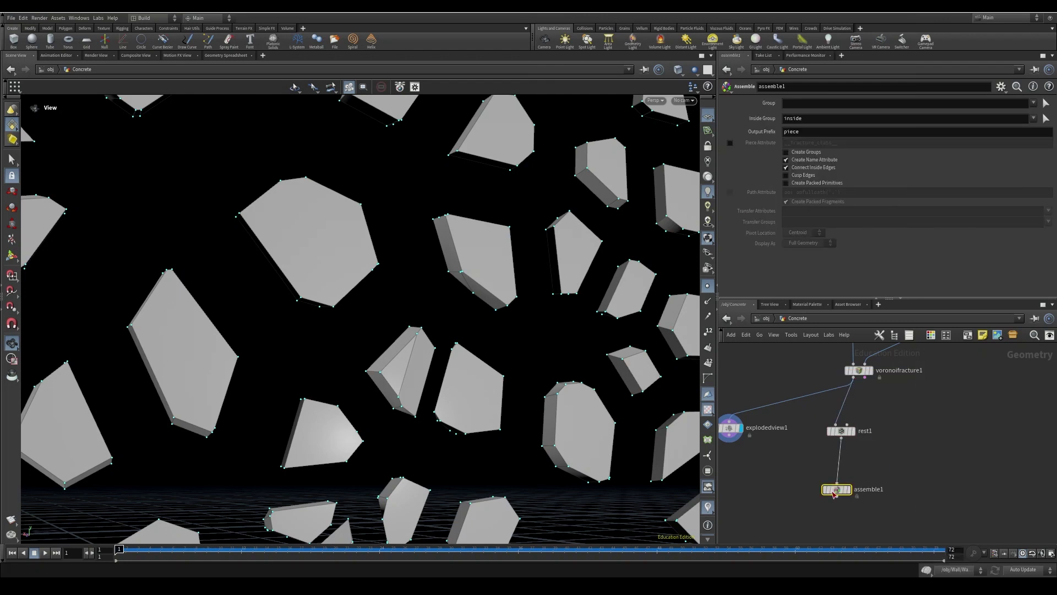
drag(841, 431, 853, 421)
drag(835, 494, 851, 470)
click(865, 464)
Enable Create Packed Primitives on the Assemble node and check the packed pieces in wireframe
drag(463, 425, 652, 378)
click(812, 183)
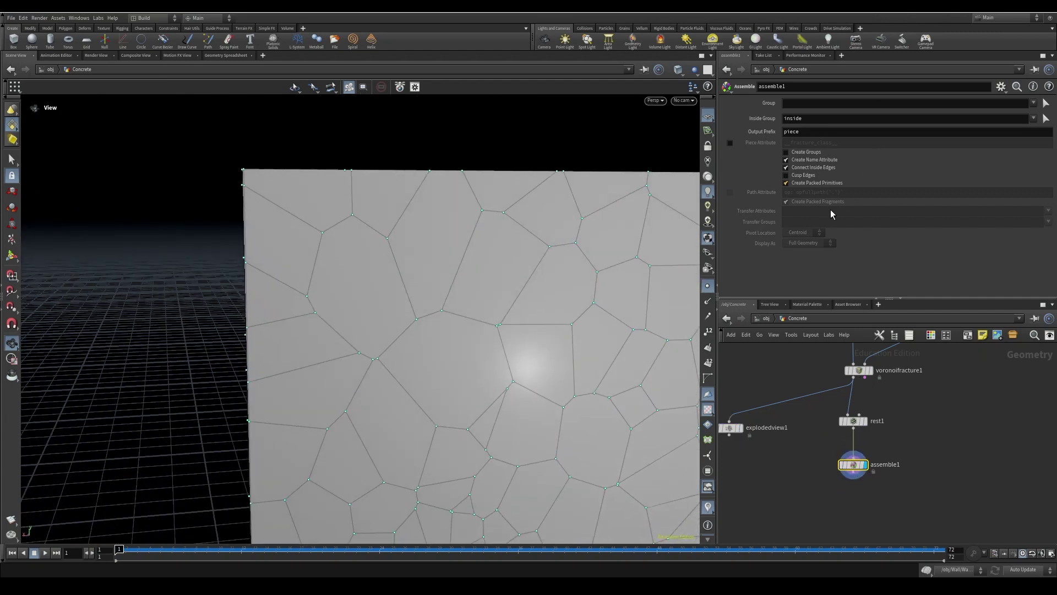
drag(856, 466, 857, 464)
mouse_move(485, 402)
mouse_down()
mouse_move(595, 375)
mouse_move(541, 267)
mouse_up()
key(shift+w)
drag(591, 325, 501, 379)
mouse_move(367, 306)
mouse_down()
mouse_move(448, 295)
mouse_move(382, 297)
mouse_move(569, 303)
mouse_up()
key(w)
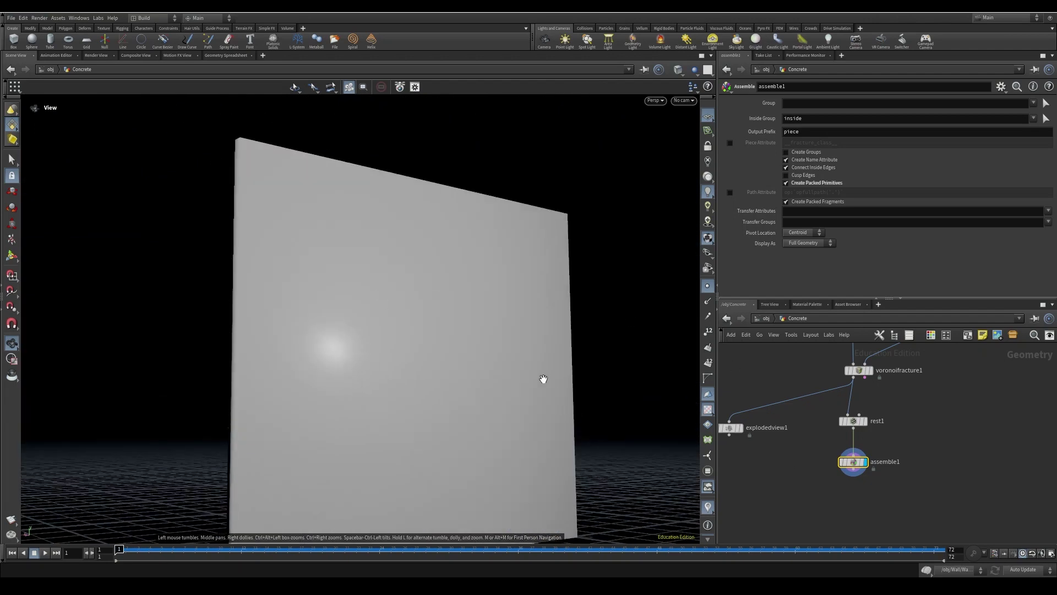
Add a Normal node on the connection between Concrete_Wall and the Voronoi Fracture node, and switch the viewport to wireframe
middle_drag(936, 438, 936, 454)
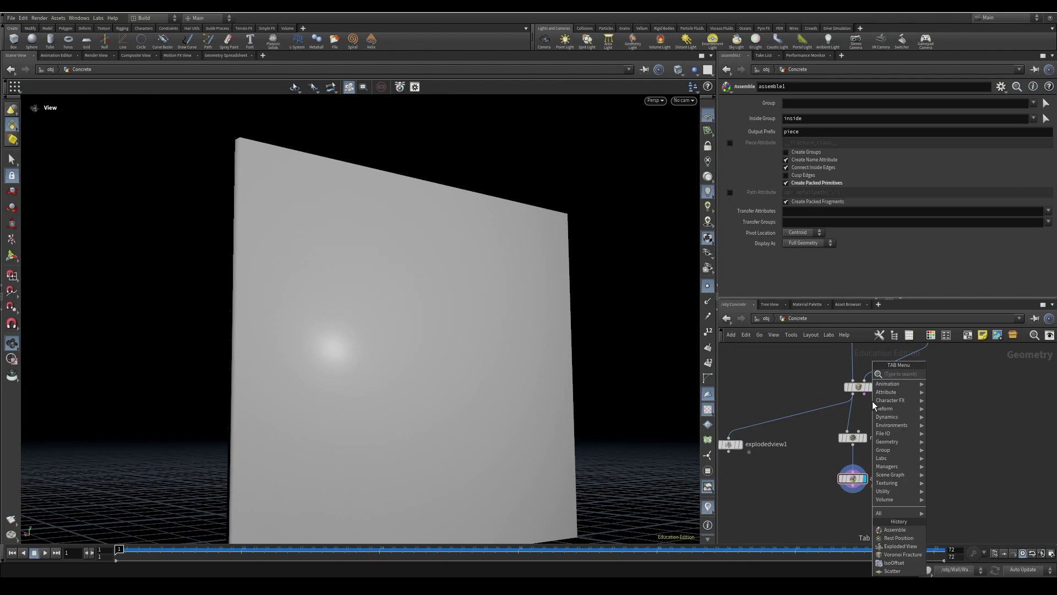
key(Tab)
text(nor)
key(Return)
middle_drag(764, 404, 761, 483)
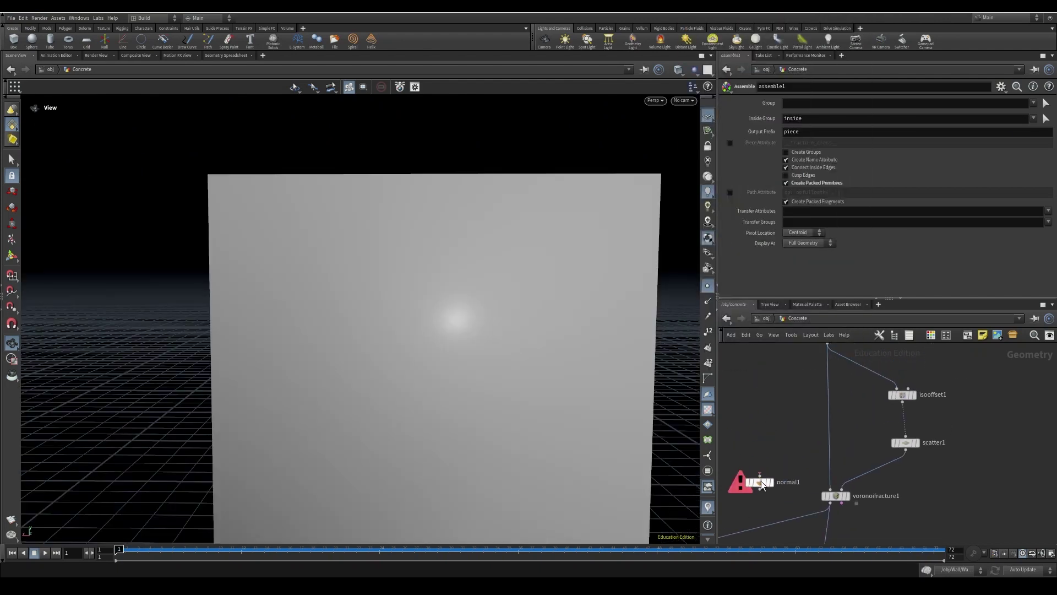
click(831, 434)
mouse_move(650, 386)
mouse_down()
mouse_move(571, 379)
mouse_move(472, 397)
mouse_up()
middle_drag(899, 512, 887, 308)
key(w)
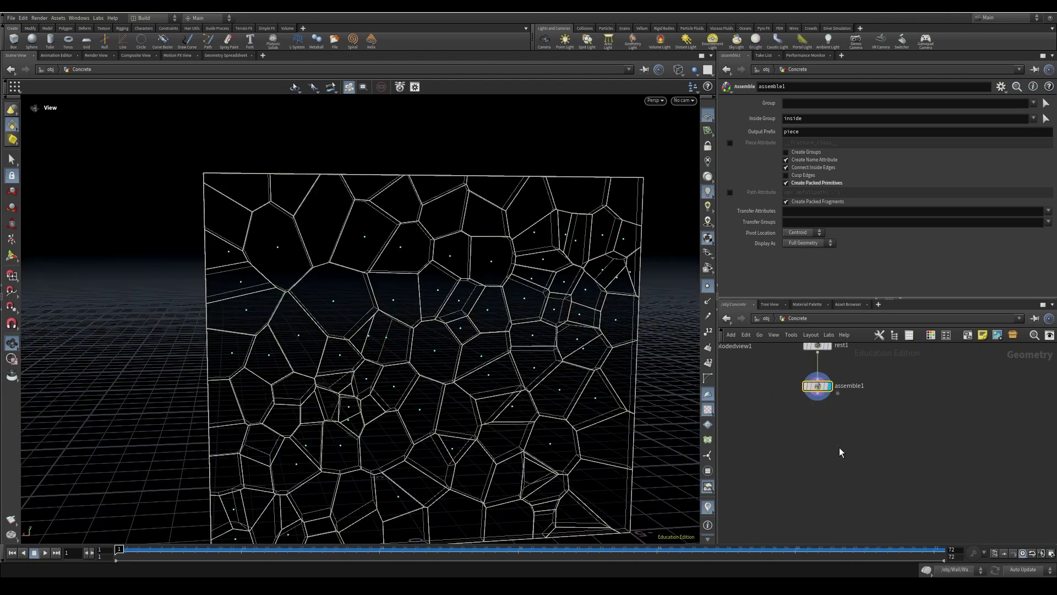
Add a Null node after the Assemble node and name it OUT_Wall
key(Tab)
text(null)
key(Return)
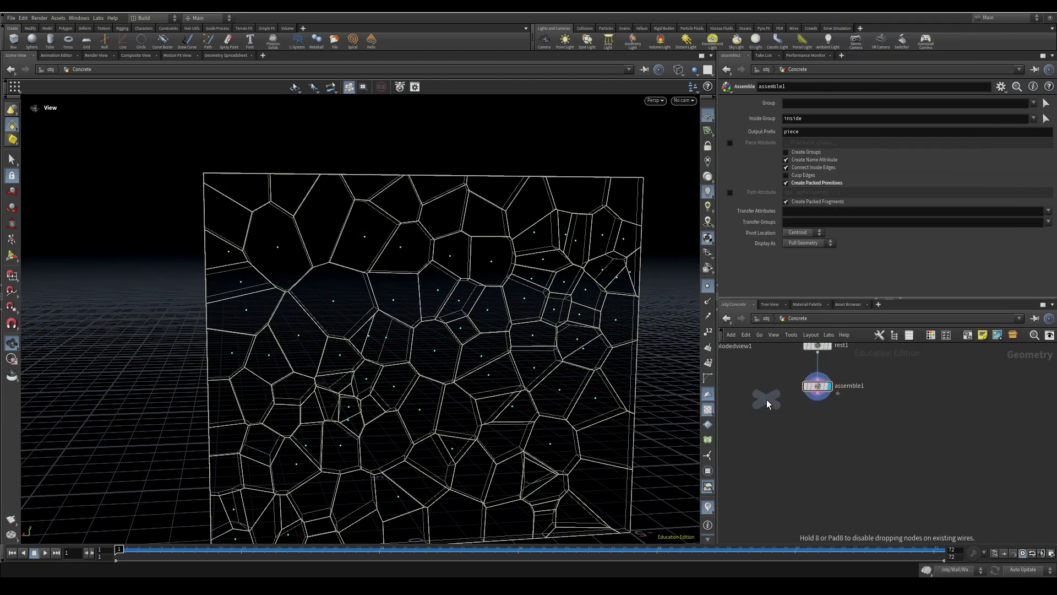
click(816, 496)
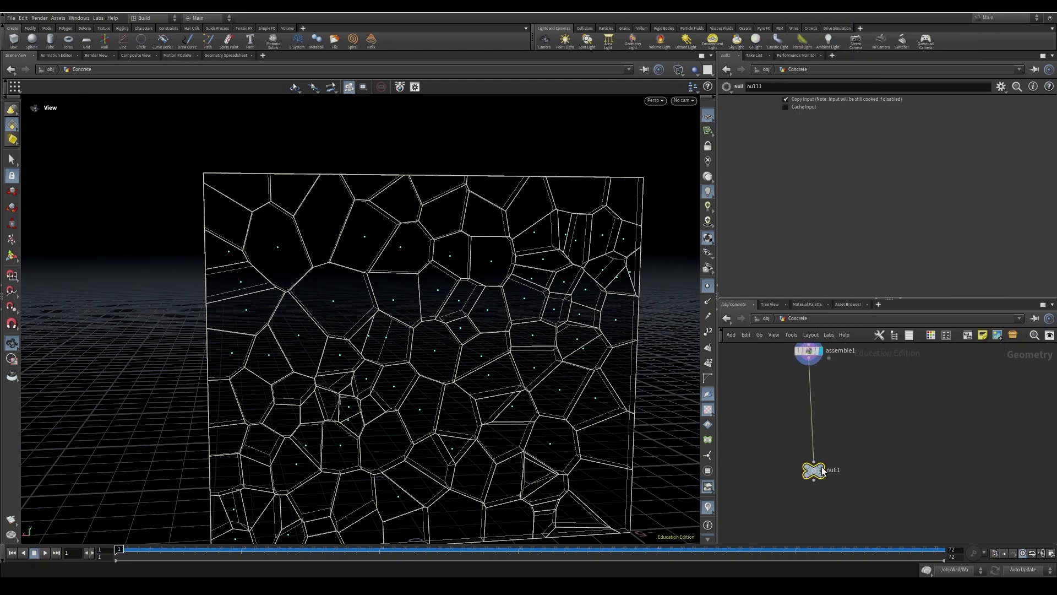
text(OUT_Wall)
key(Return)
drag(814, 478, 808, 480)
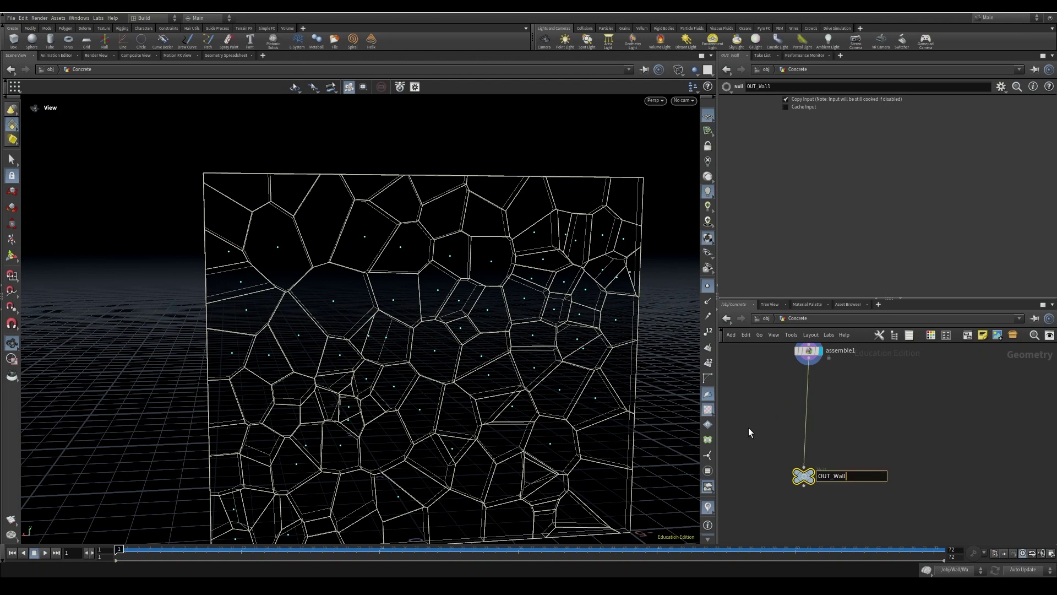
Rename the Null node to OUT_Concrete and align it below the Assemble node
key(BackSpace)
key(BackSpace)
key(BackSpace)
key(BackSpace)
key(BackSpace)
text(_Concrete)
key(Return)
middle_drag(833, 403, 844, 403)
drag(817, 477, 821, 473)
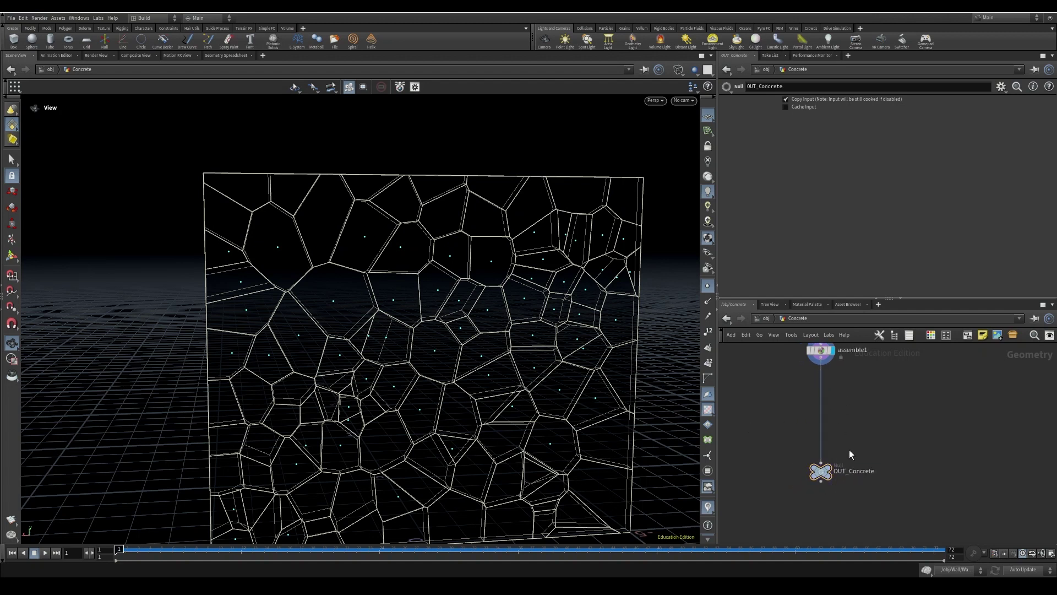
key(ctrl+s)
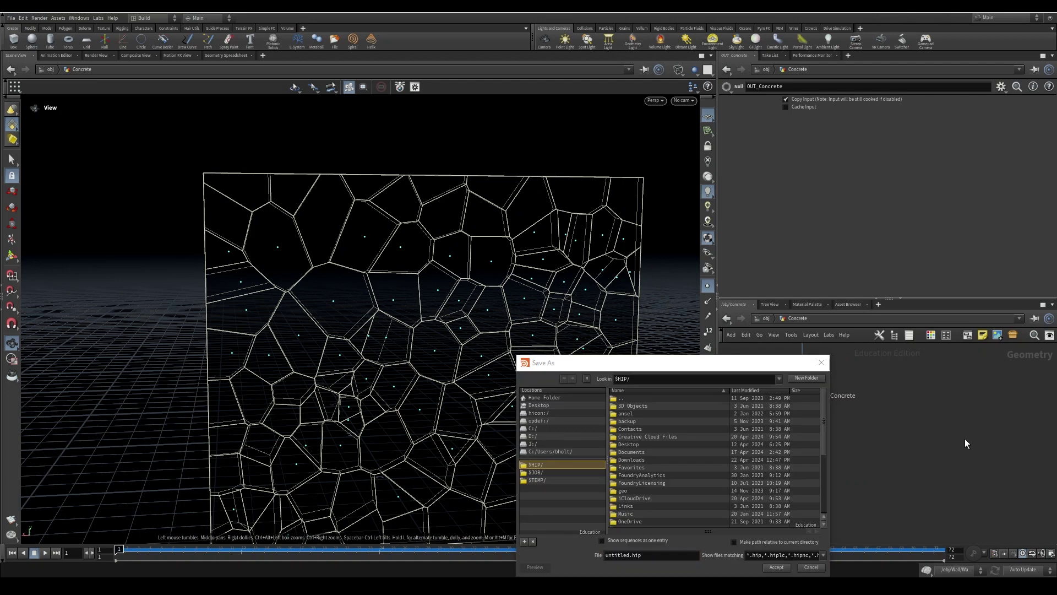
click(821, 362)
Add a DOP Network node below OUT_Concrete and go inside it
key(Tab)
text(dop)
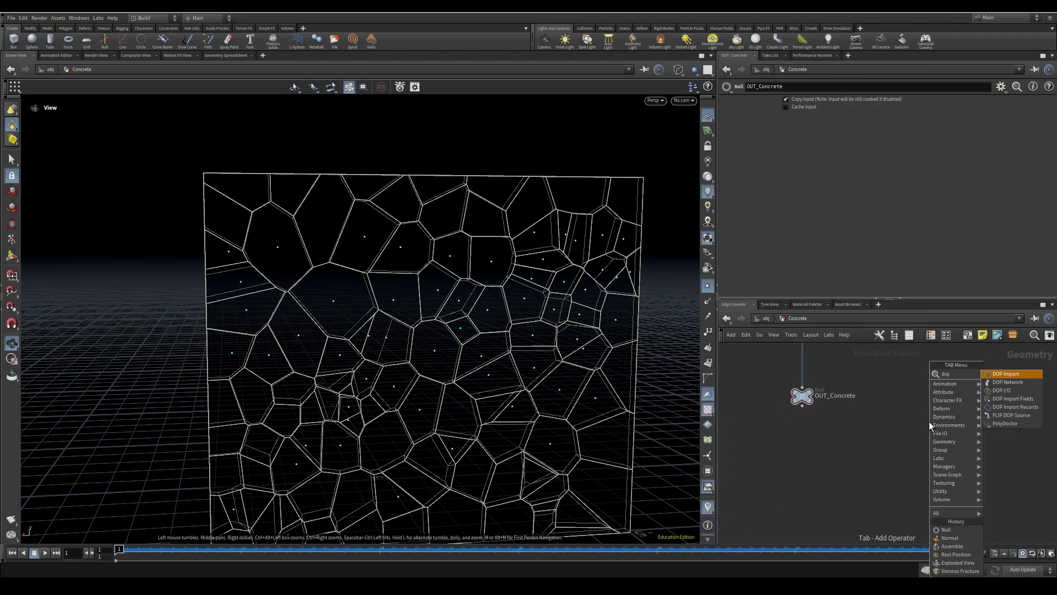
click(1022, 381)
click(824, 468)
double_click(851, 455)
key(Return)
double_click(806, 460)
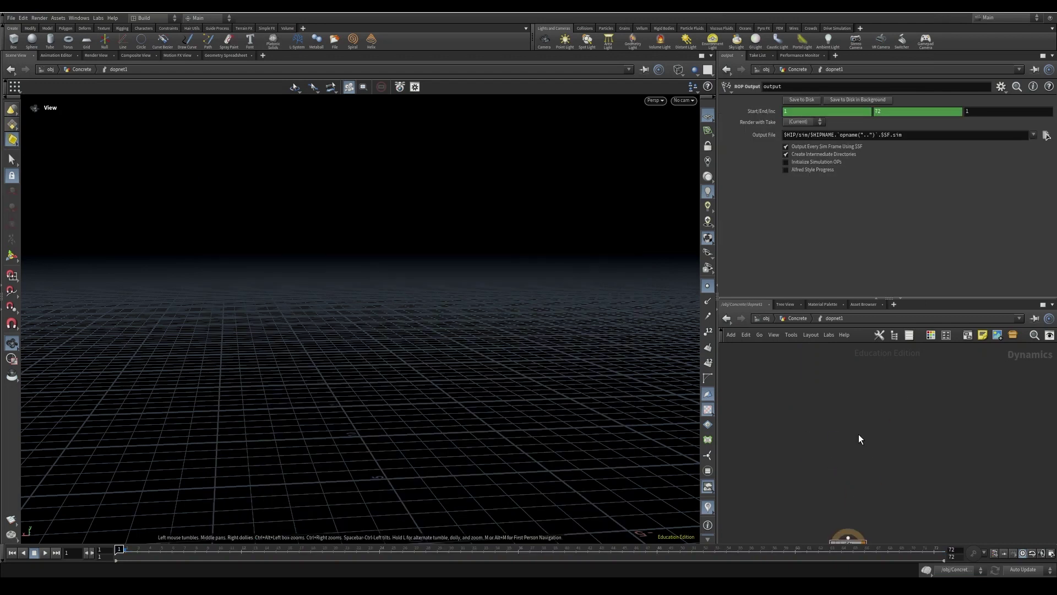
Add a Rigid Body Solver node and a Gravity Force node inside the DOP network
key(Tab)
text(rig)
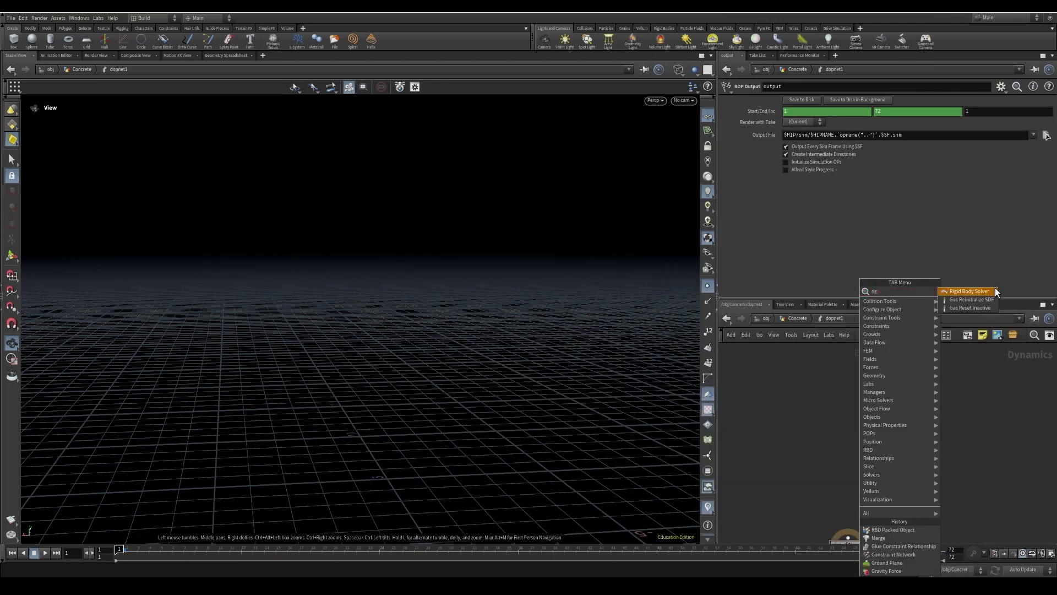
click(969, 291)
click(880, 401)
key(Tab)
text(gravi)
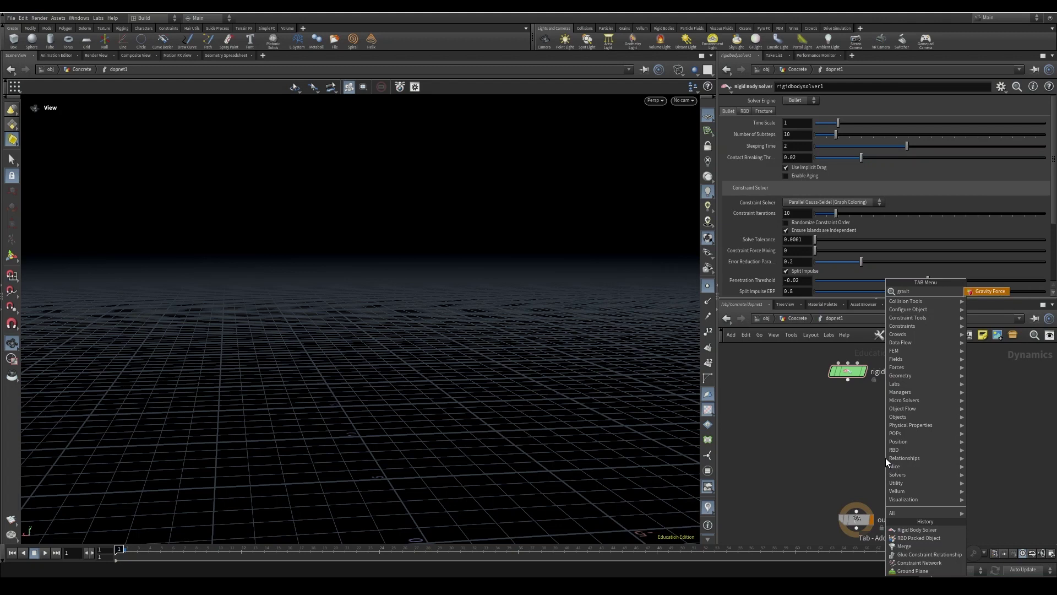
key(Return)
click(885, 457)
Add a Merge node below the Rigid Body Solver
key(Tab)
text(mer)
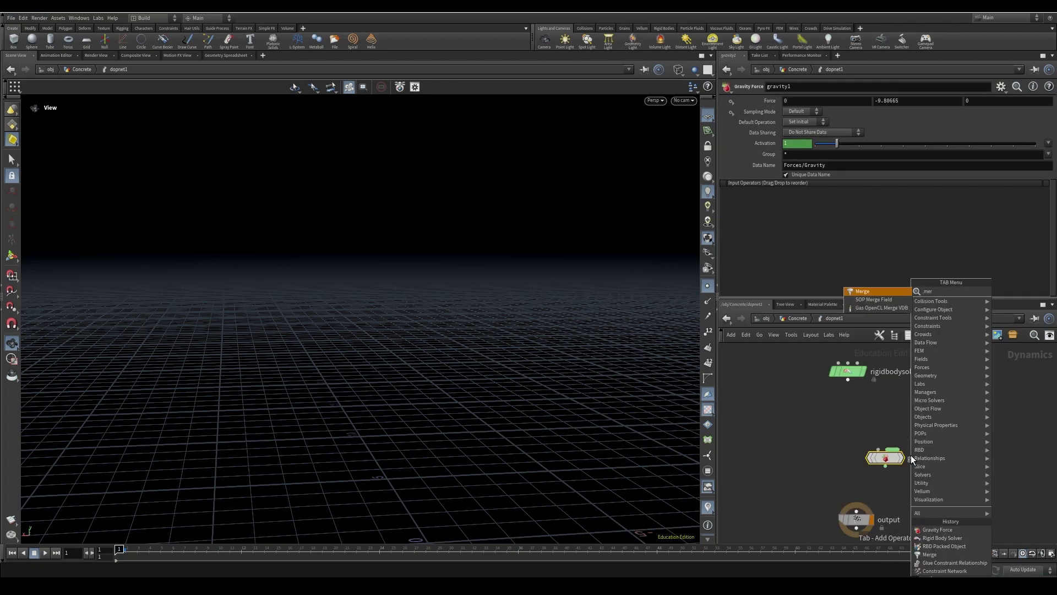
key(Return)
click(850, 408)
Add an RBD Packed Object node above the Rigid Body Solver
key(Tab)
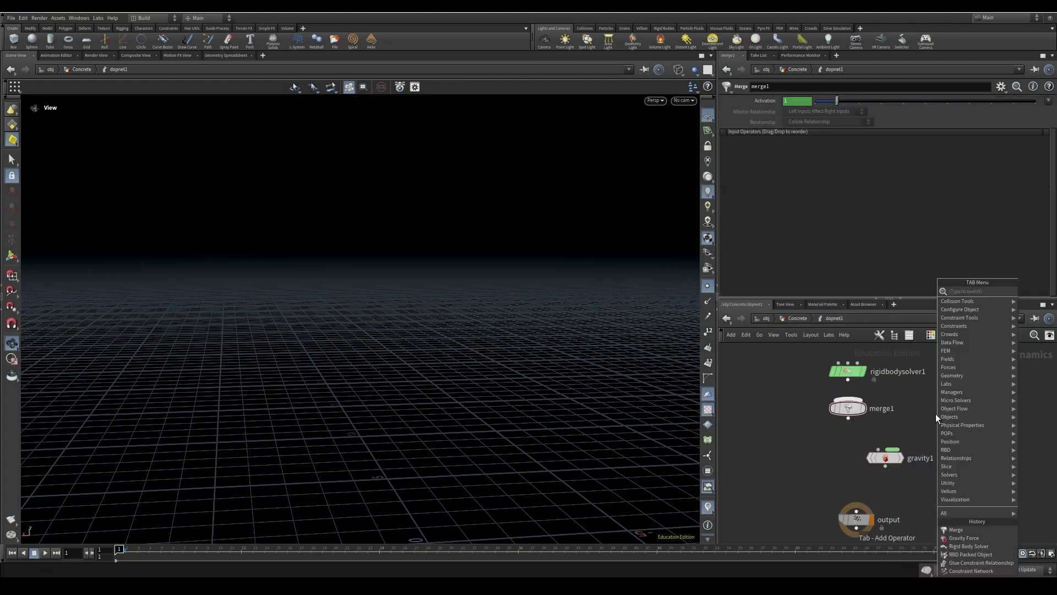
text(rbd pack)
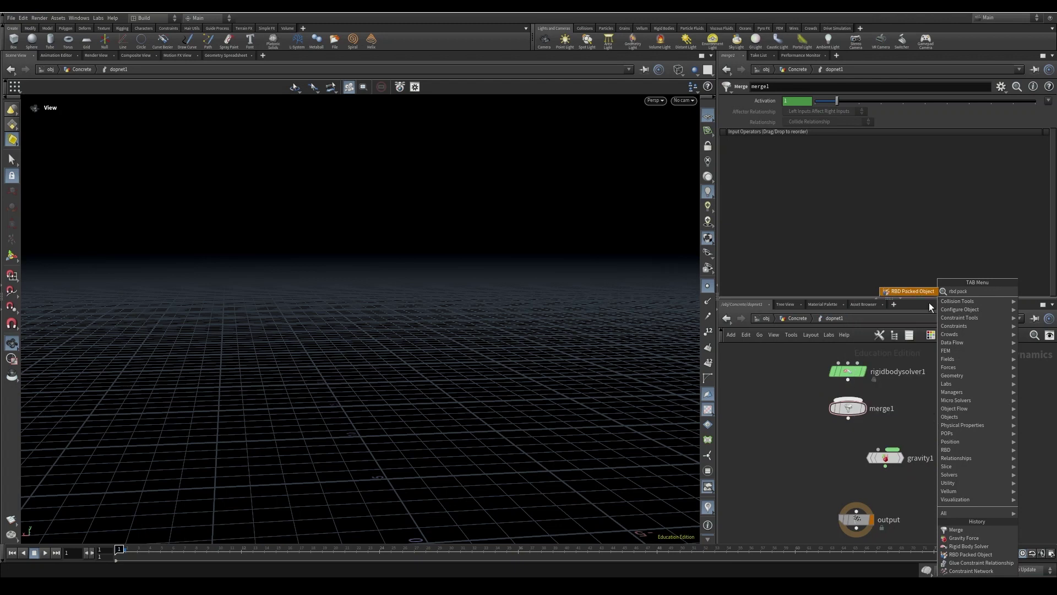
key(Return)
click(863, 376)
Add a Ground Plane node beside the Rigid Body Solver and wire it into the Merge node
key(Tab)
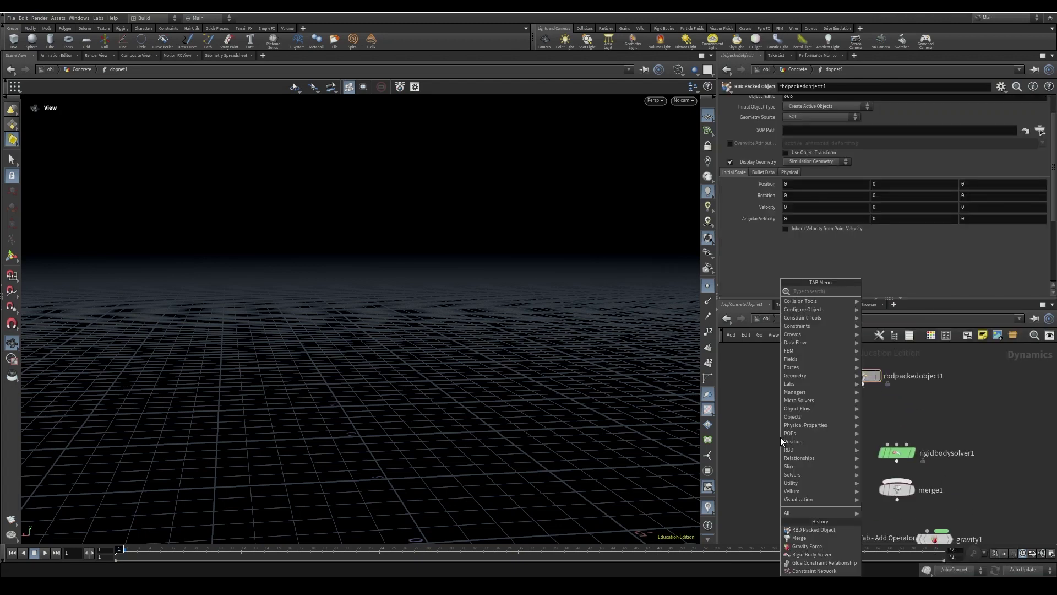
text(groundpl)
click(883, 291)
click(778, 446)
drag(778, 454, 912, 475)
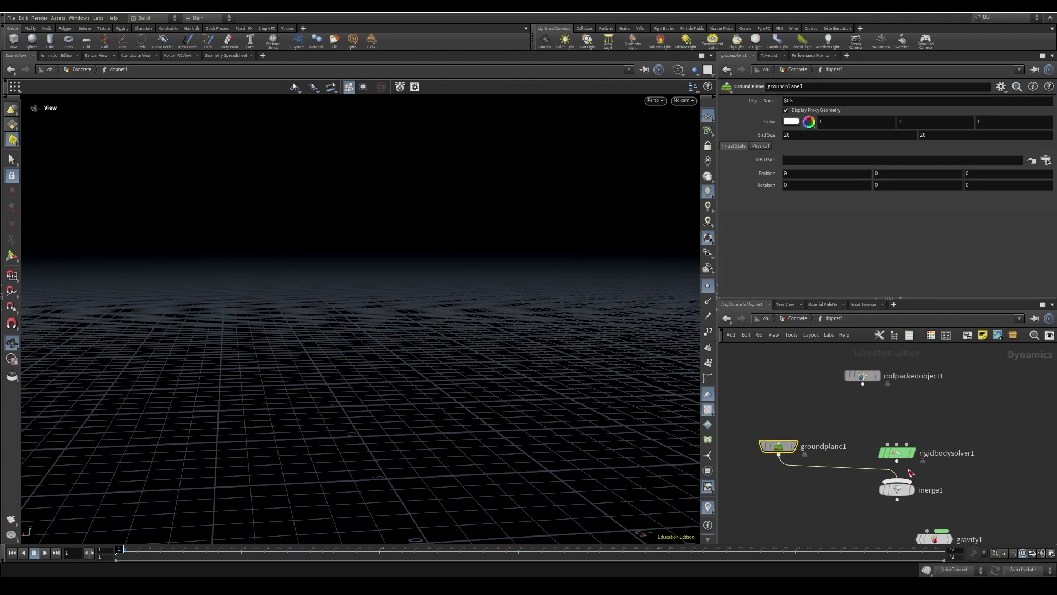
Wire the RBD Packed Object into the Rigid Body Solver and chain the Merge through Gravity Force to the output
middle_drag(878, 409, 885, 431)
drag(870, 408, 895, 468)
middle_drag(928, 528, 922, 427)
drag(899, 422, 907, 516)
drag(937, 461, 913, 472)
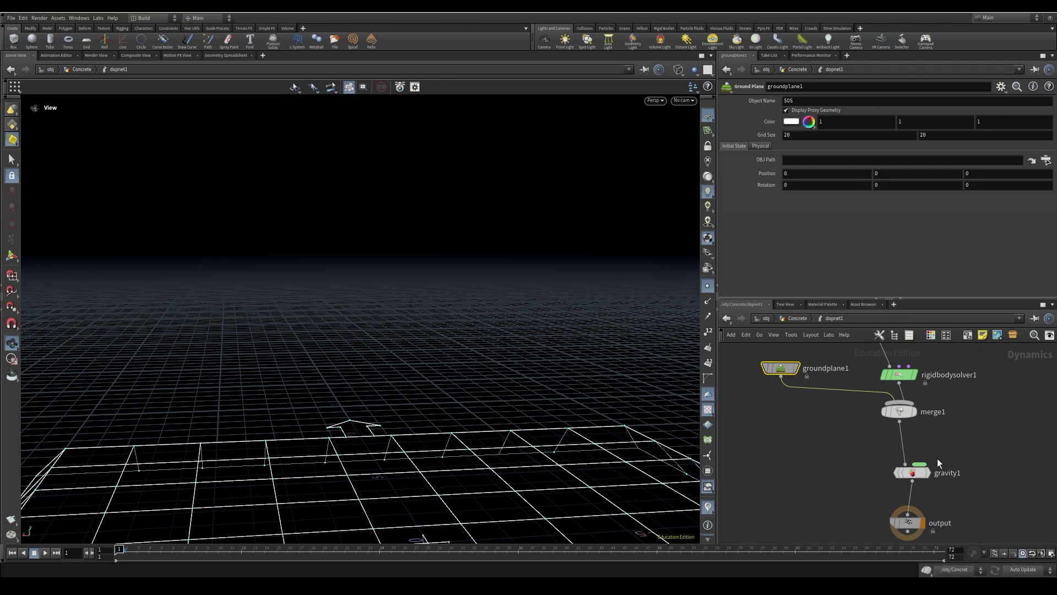
Set the RBD Packed Object's SOP path to /obj/Concrete/OUT_Concrete
middle_drag(972, 373, 962, 447)
click(855, 372)
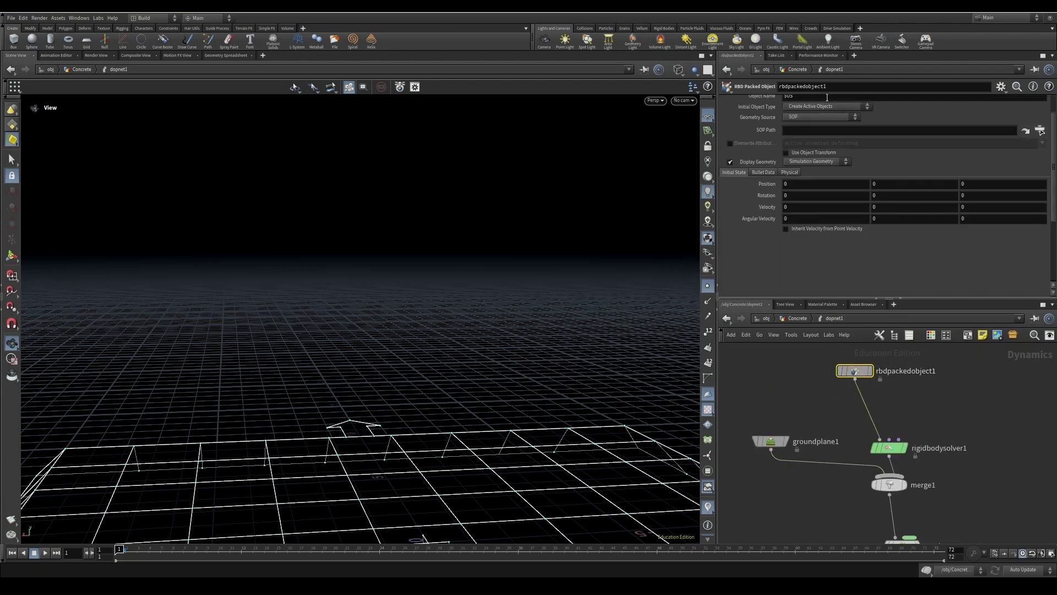
click(1025, 132)
scroll(1013, 126, up, 2)
click(1016, 115)
click(976, 202)
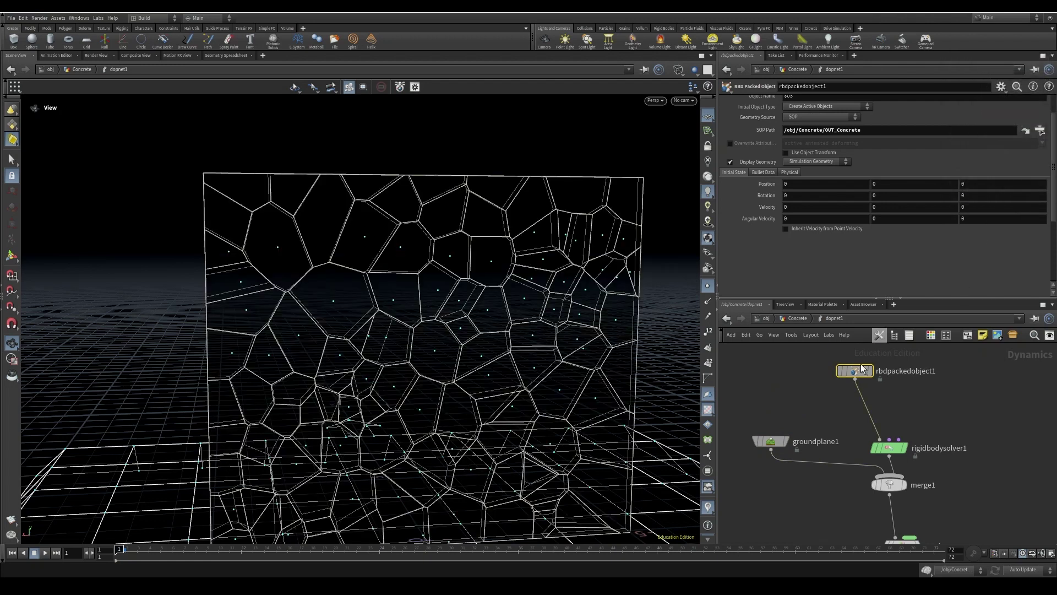
Switch the viewport to shaded display and play the rigid body simulation
drag(858, 370, 828, 367)
key(shift+w)
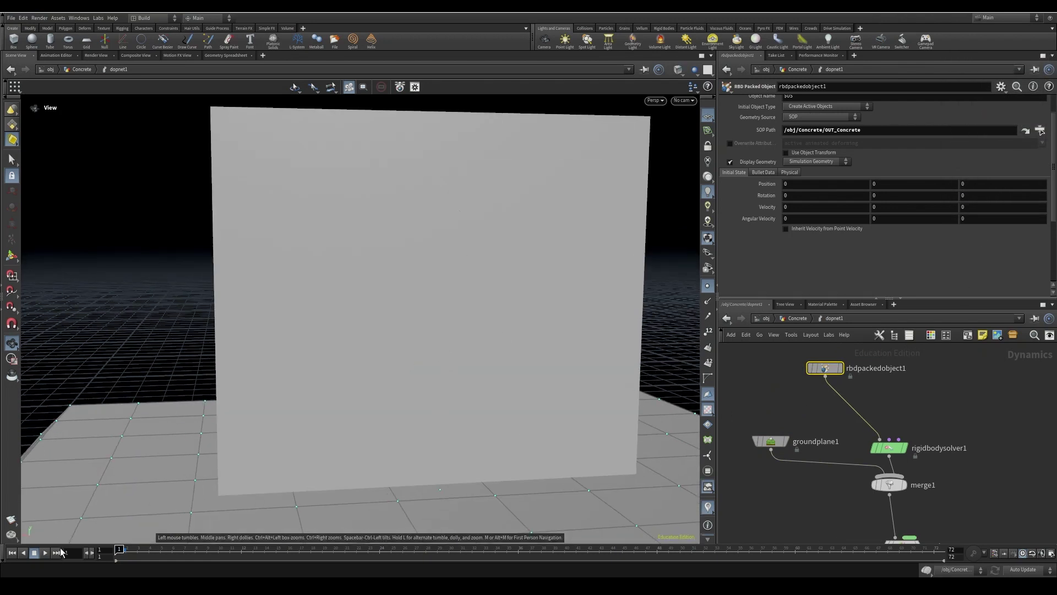
key(Up)
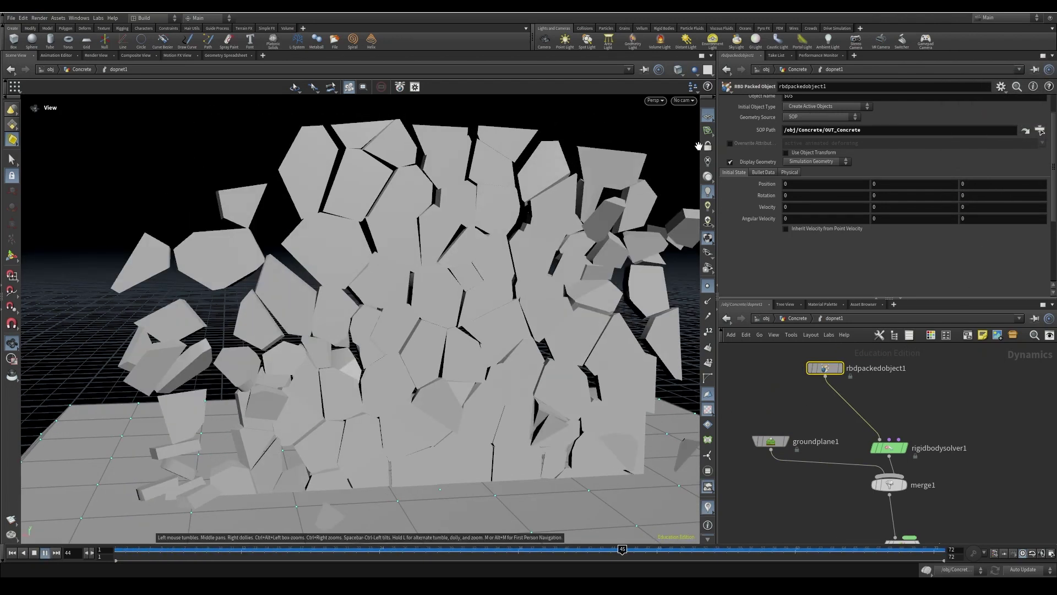
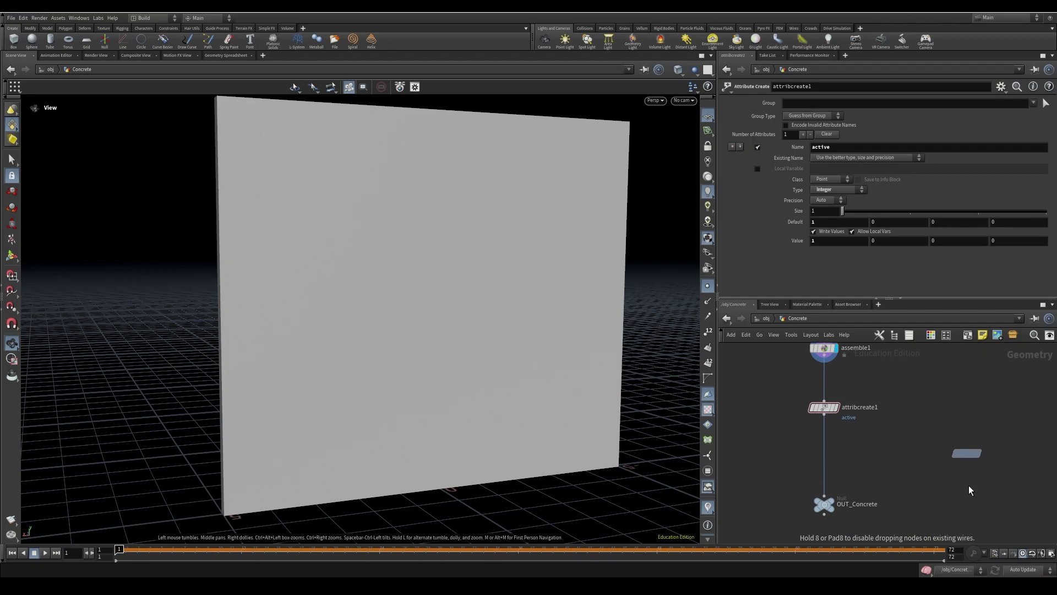
Insert a second Attribute Create node for active above OUT_Concrete, with its default and value set to 0
drag(969, 453, 824, 468)
text(0)
drag(822, 241, 791, 238)
text(0)
Add a Group node and insert it between the two Attribute Create nodes
click(913, 456)
key(Tab)
text(group)
key(Return)
click(926, 426)
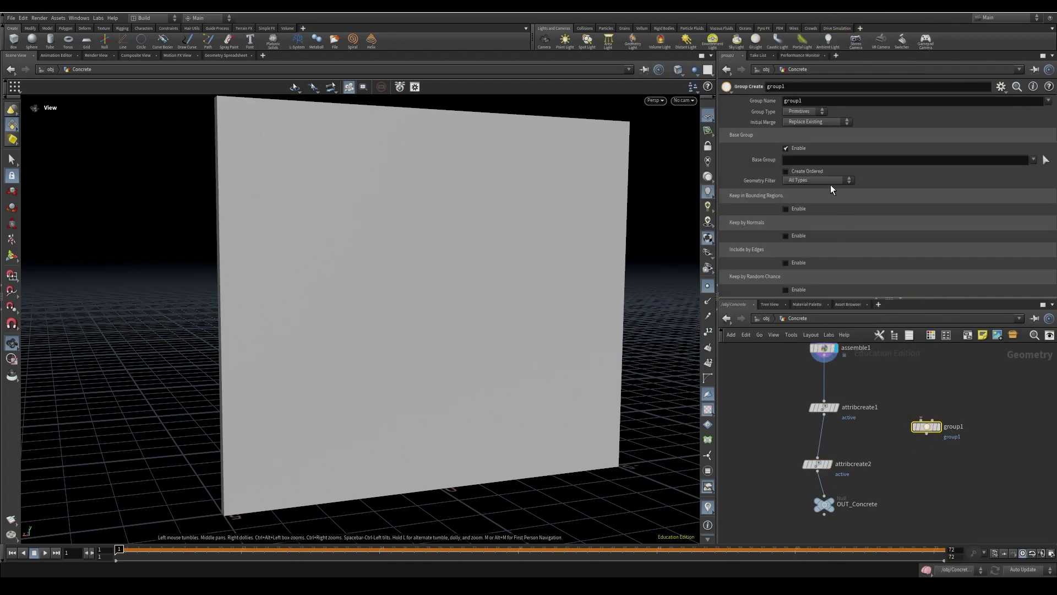
drag(925, 425, 817, 441)
Name the group pin, set its type to Points and disable its base group
text(pin)
key(Return)
key(h)
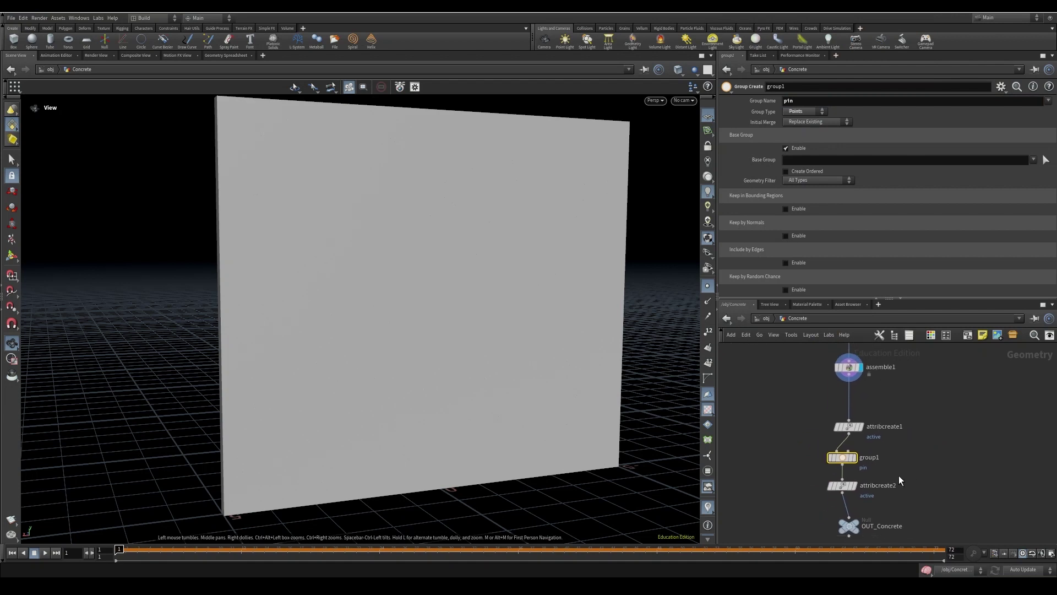
click(787, 150)
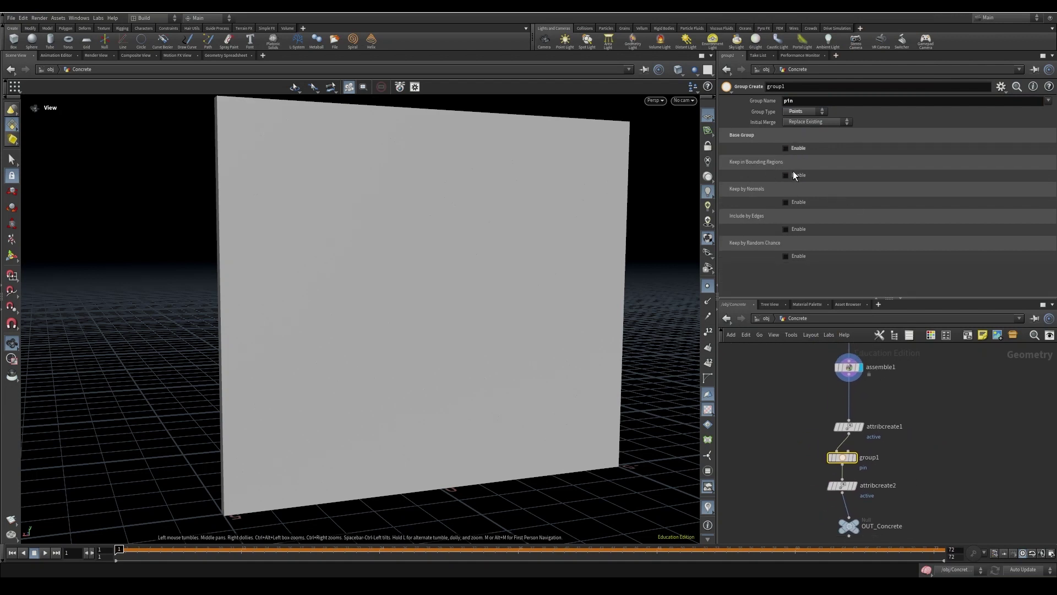
Enable the group's bounding region and stretch its bounding box along the full width of the wall's base
click(794, 176)
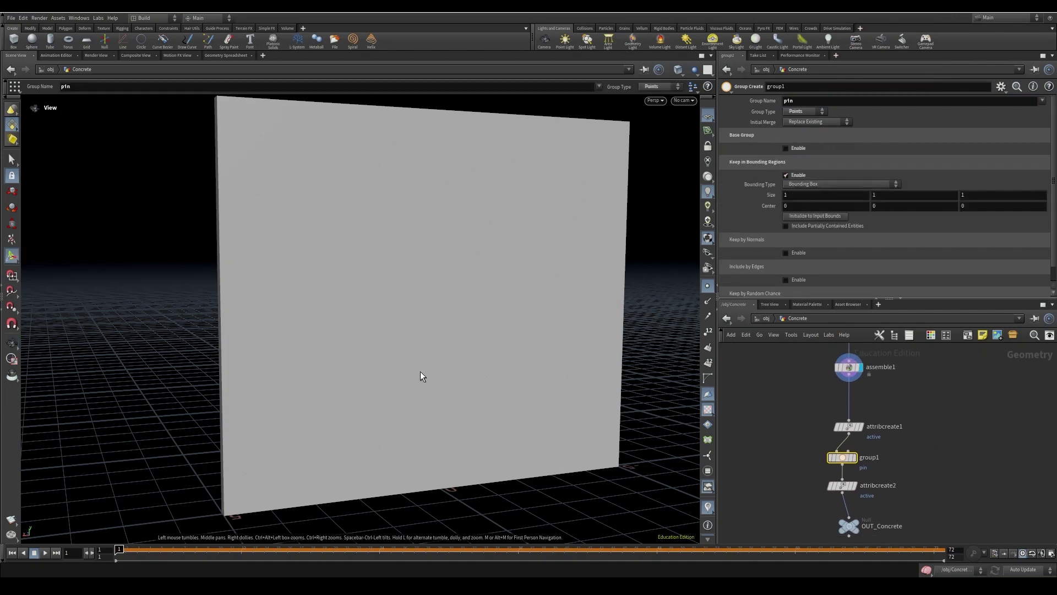
alt+drag(523, 467, 491, 465)
alt+middle_drag(491, 465, 486, 394)
drag(402, 411, 168, 417)
drag(444, 409, 533, 404)
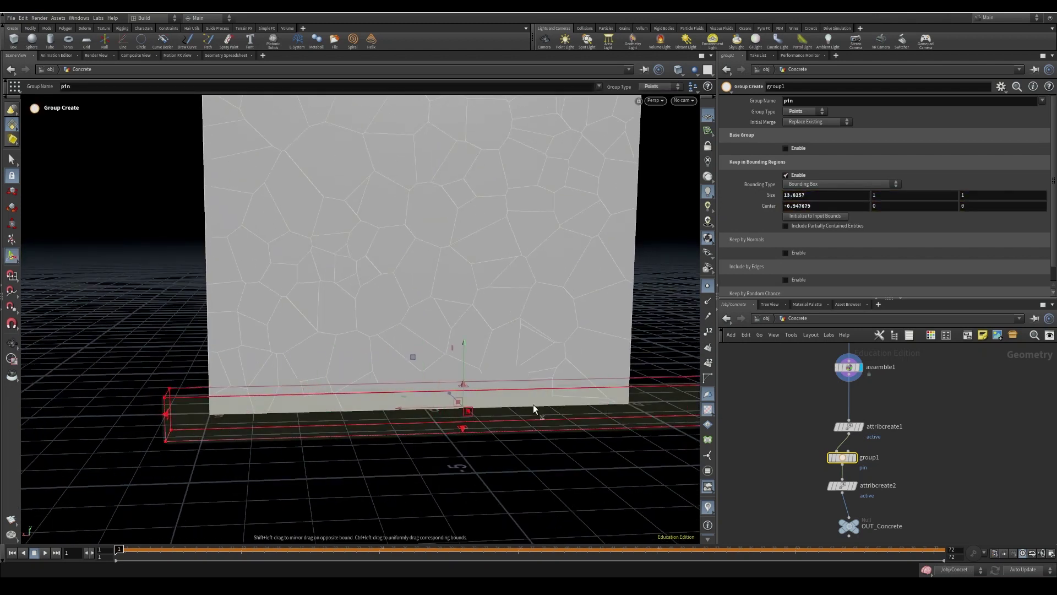
drag(463, 384, 464, 337)
alt+drag(461, 484, 536, 300)
Check the second Attribute Create node's settings and space out the nodes around OUT_Concrete
middle_drag(907, 495, 907, 448)
click(845, 443)
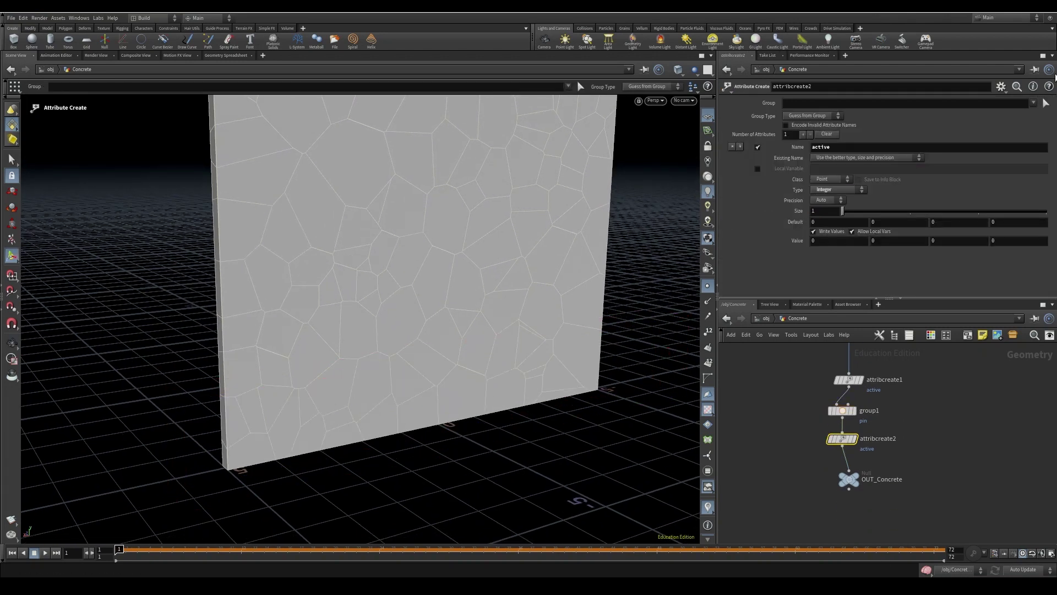
middle_drag(825, 525, 841, 508)
drag(862, 465, 856, 513)
middle_drag(894, 465, 885, 498)
drag(797, 378, 857, 418)
click(898, 439)
Review the network chain from the Voronoi Fracture node through Rest to the Assemble node
middle_drag(949, 383, 951, 485)
middle_drag(952, 435, 949, 500)
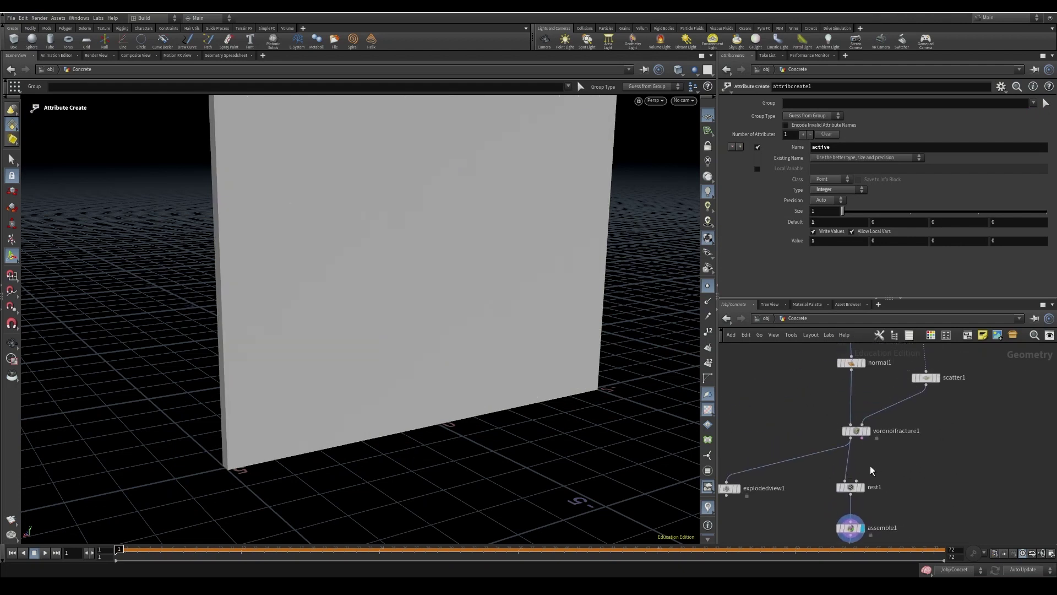
scroll(881, 451, up, 3)
mouse_move(854, 406)
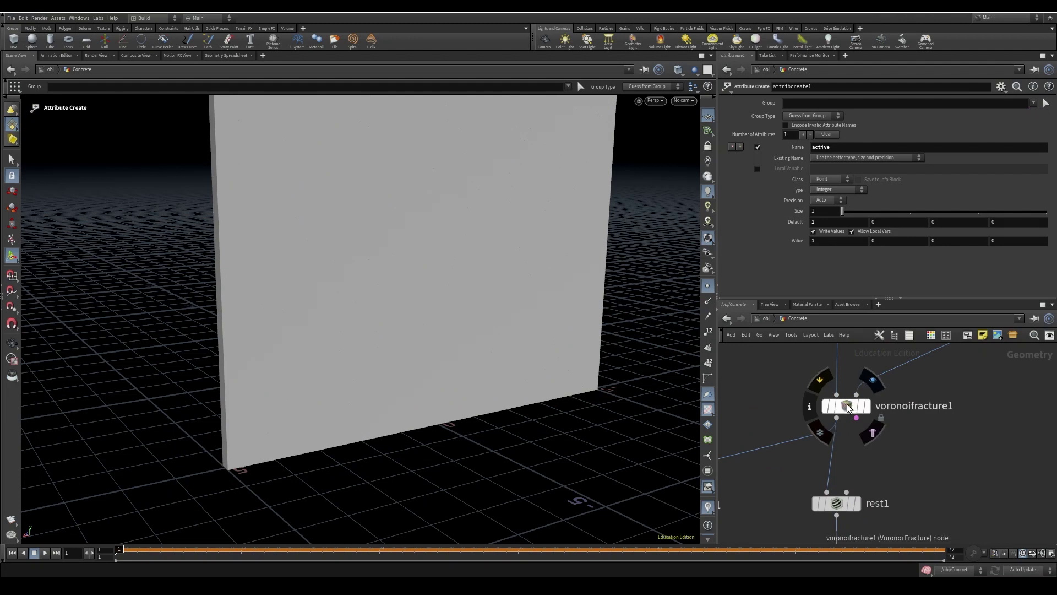
middle_drag(919, 474, 897, 448)
scroll(850, 414, up, 1)
middle_drag(849, 414, 855, 450)
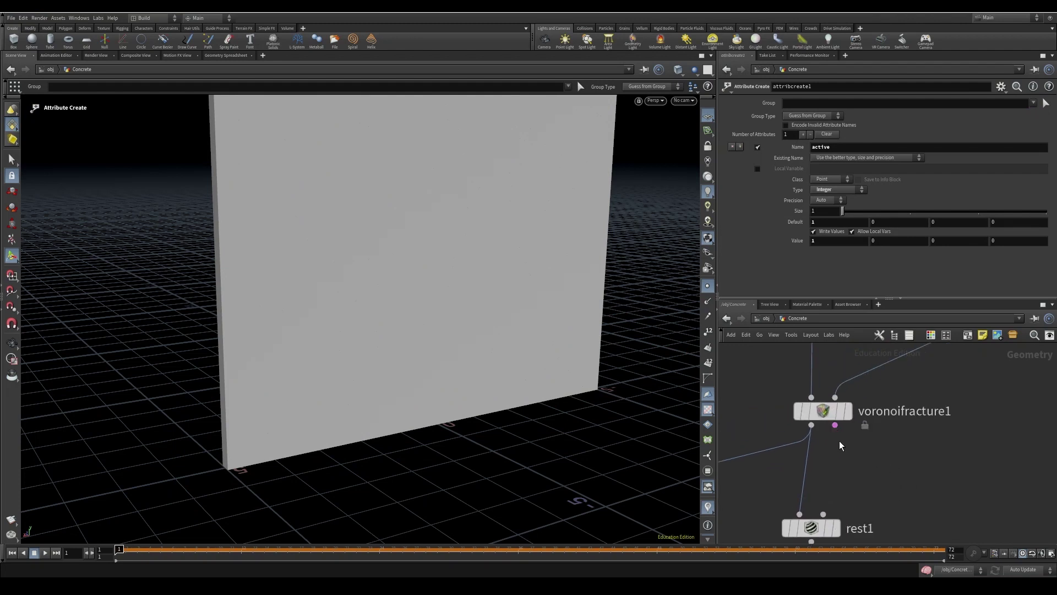
middle_drag(856, 456, 853, 432)
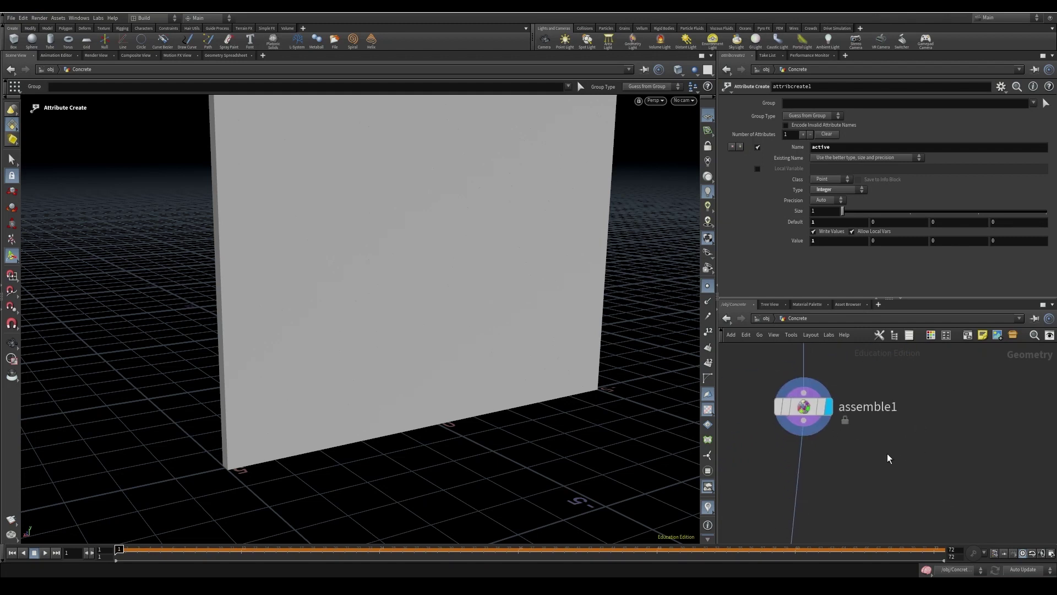
click(806, 414)
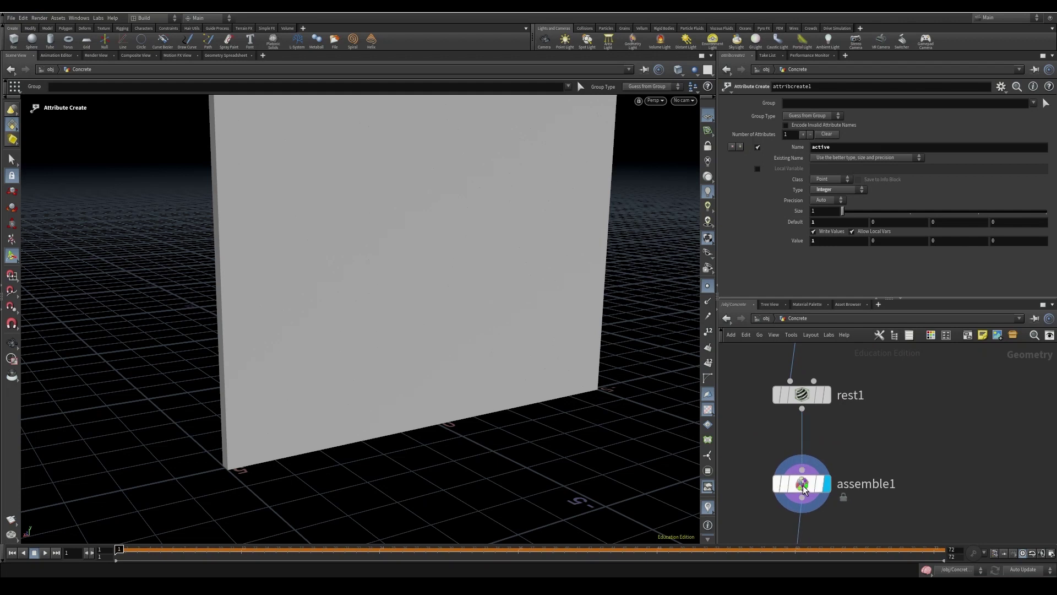
middle_drag(805, 492, 800, 443)
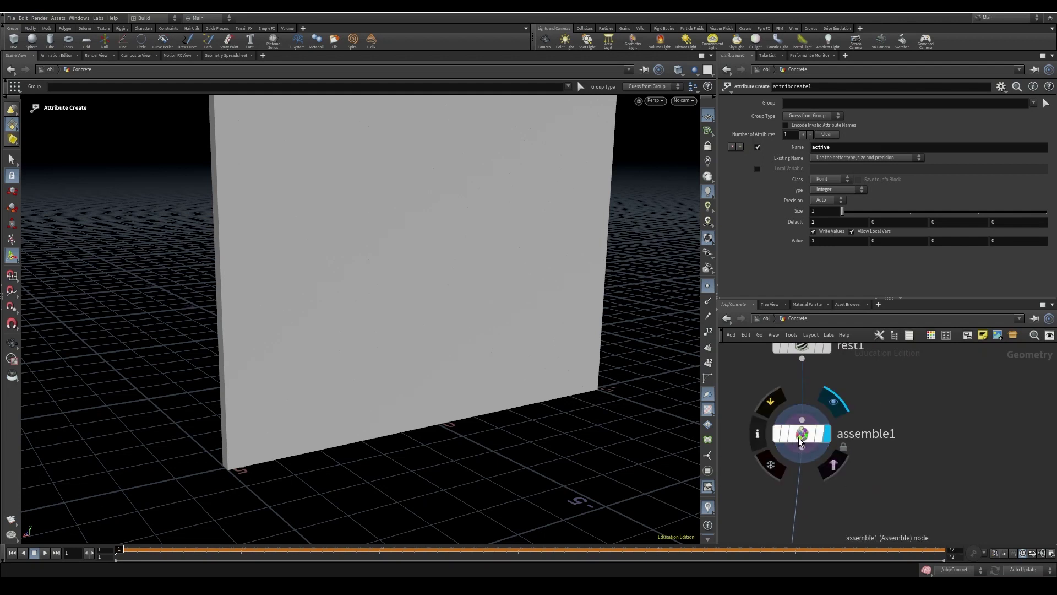
middle_drag(926, 446, 934, 497)
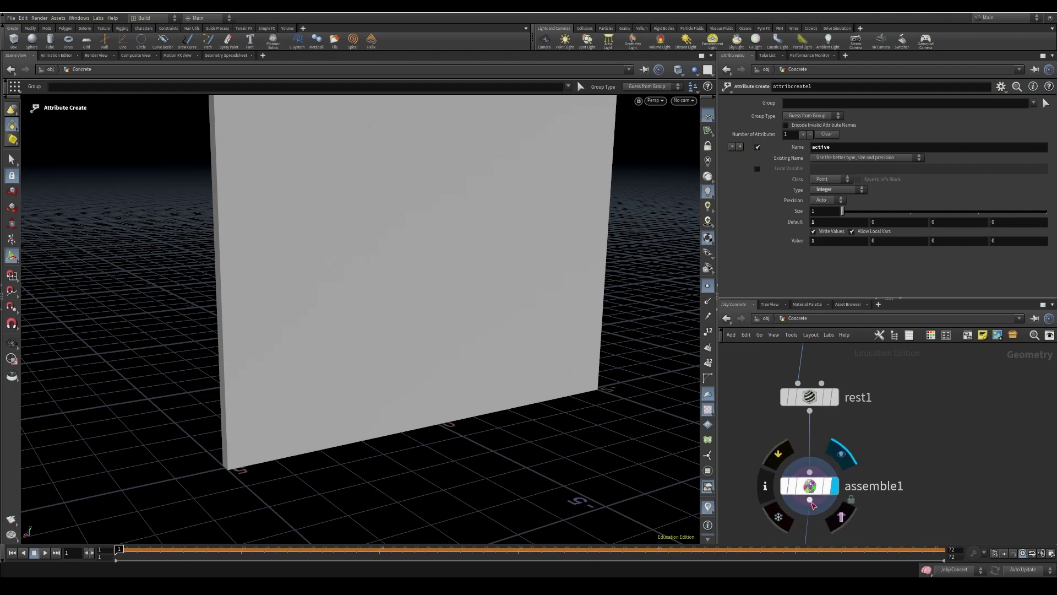
middle_drag(926, 398, 911, 527)
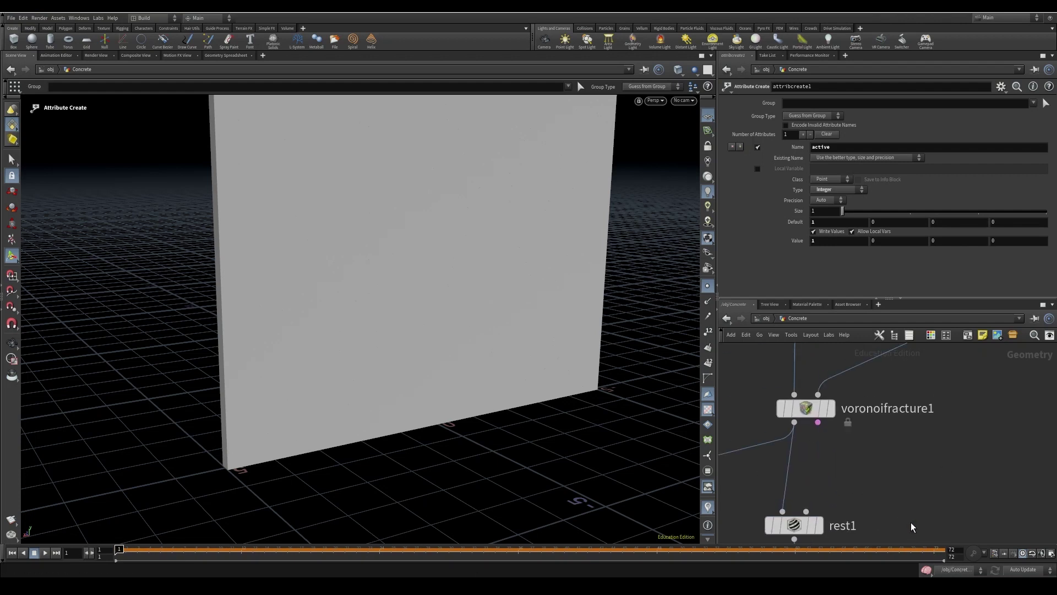
Inspect the Assemble node's primitive and point attributes in the geometry spreadsheet
click(805, 408)
middle_drag(874, 497, 884, 360)
click(805, 480)
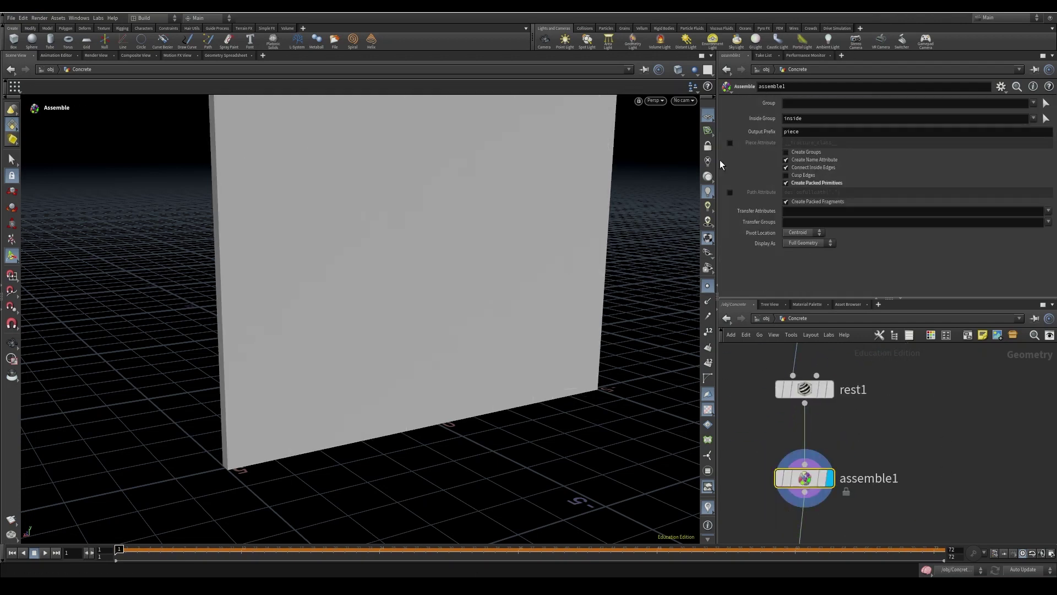
click(234, 56)
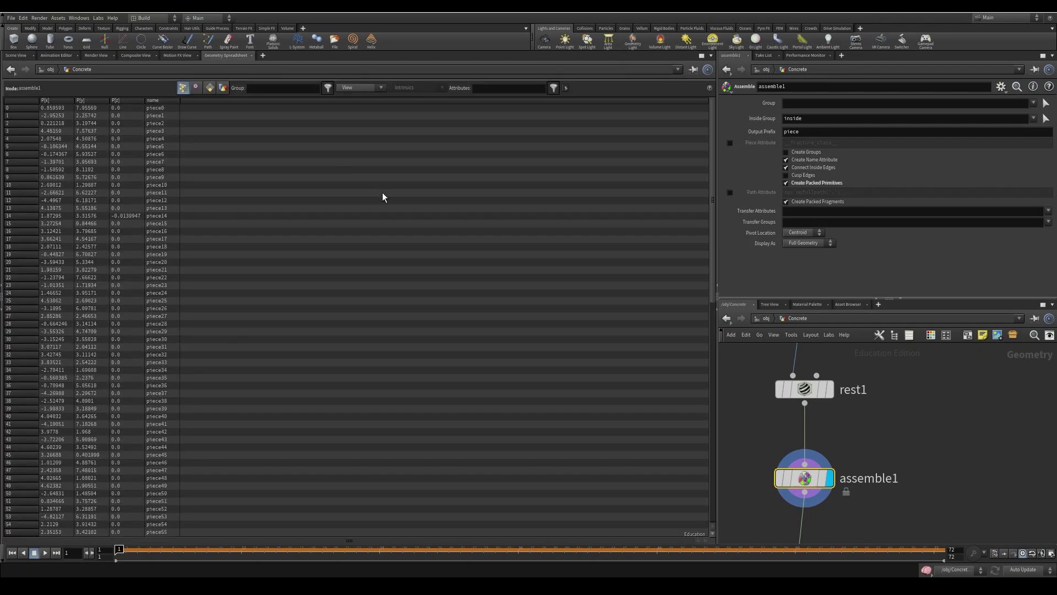
click(210, 88)
click(183, 87)
Add an Attribute Create node fed by the Voronoi Fracture node's second output
drag(826, 492, 843, 519)
scroll(875, 485, down, 4)
key(Tab)
text(attrib)
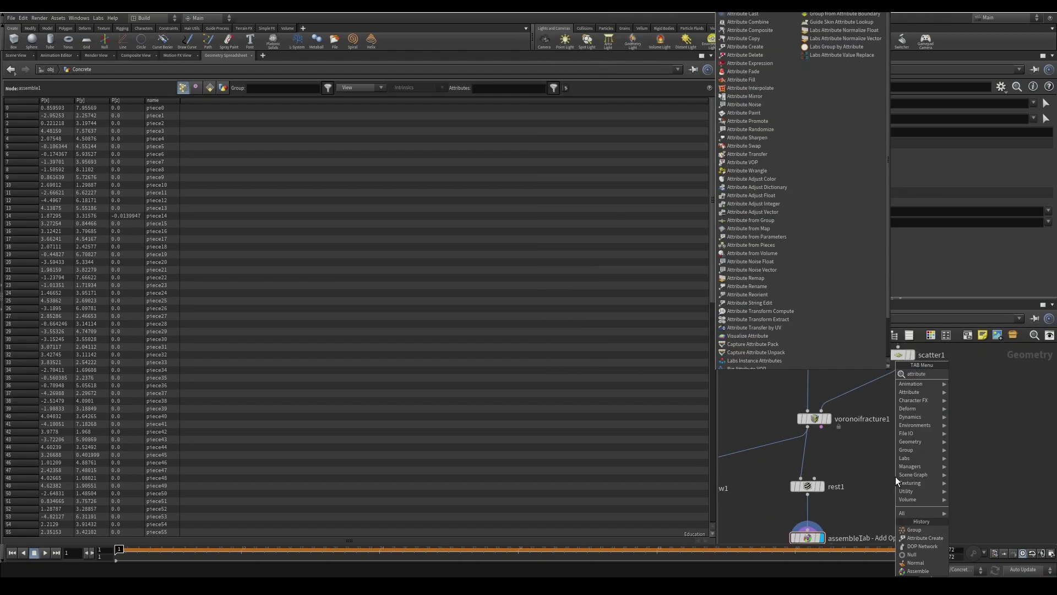
text(ute create)
key(Return)
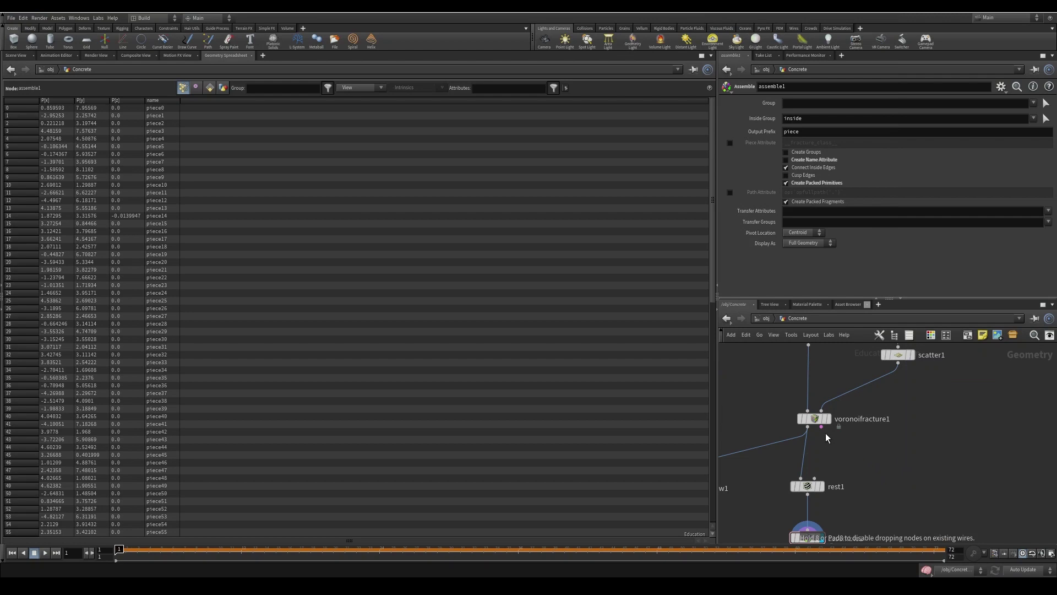
click(916, 478)
Name the new attribute constraint_name, set its class to Primitive and type to String, and enter Glue as its string
double_click(859, 149)
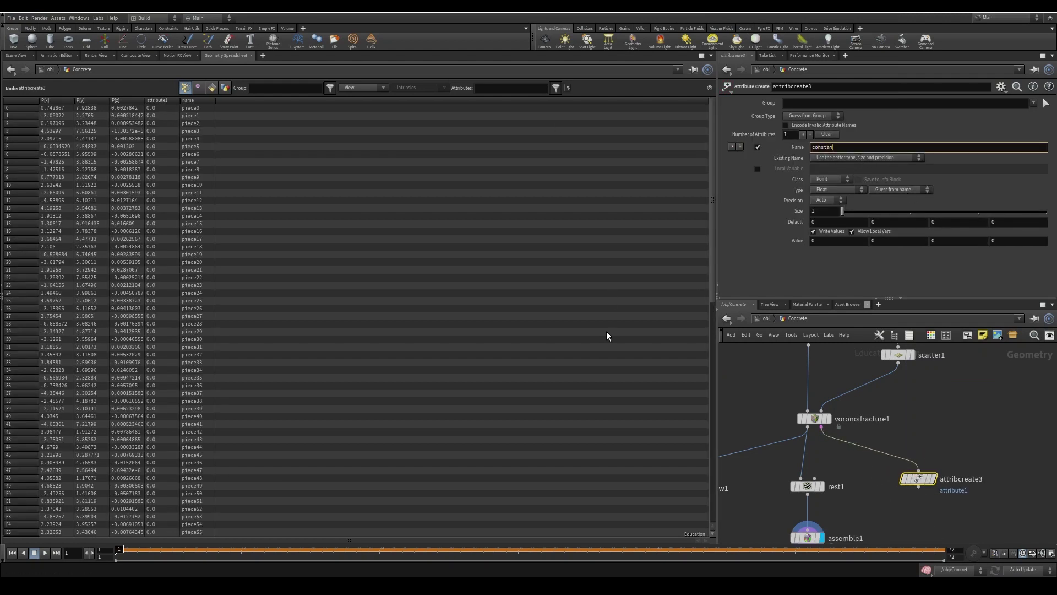
click(830, 177)
click(832, 196)
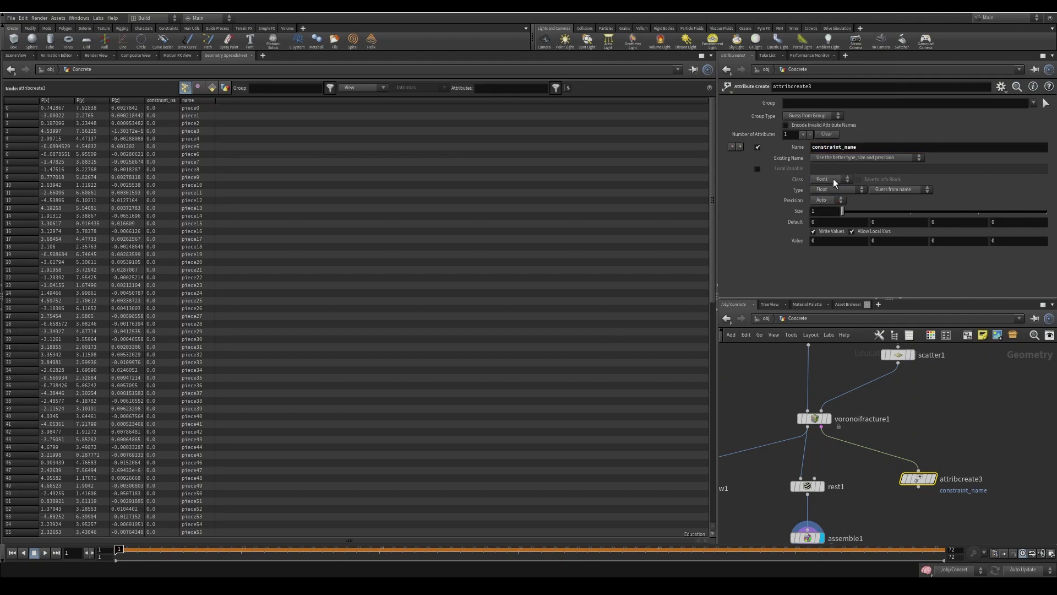
click(832, 196)
click(847, 190)
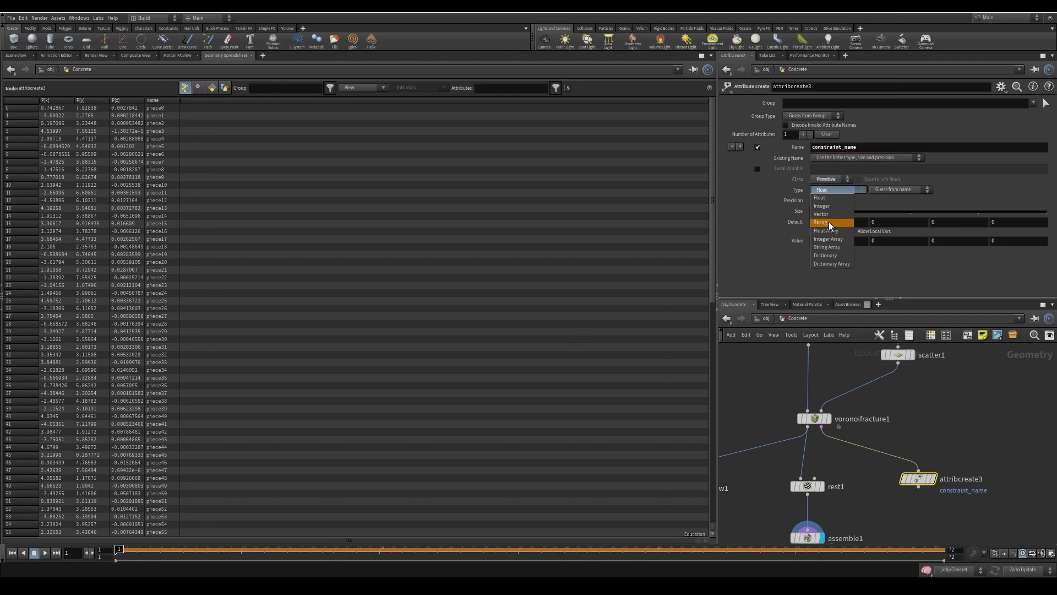
click(828, 221)
click(840, 211)
text(Glue)
key(Return)
Add a Null node below the constraint_name Attribute Create node and rename it Out_Constraint
key(Tab)
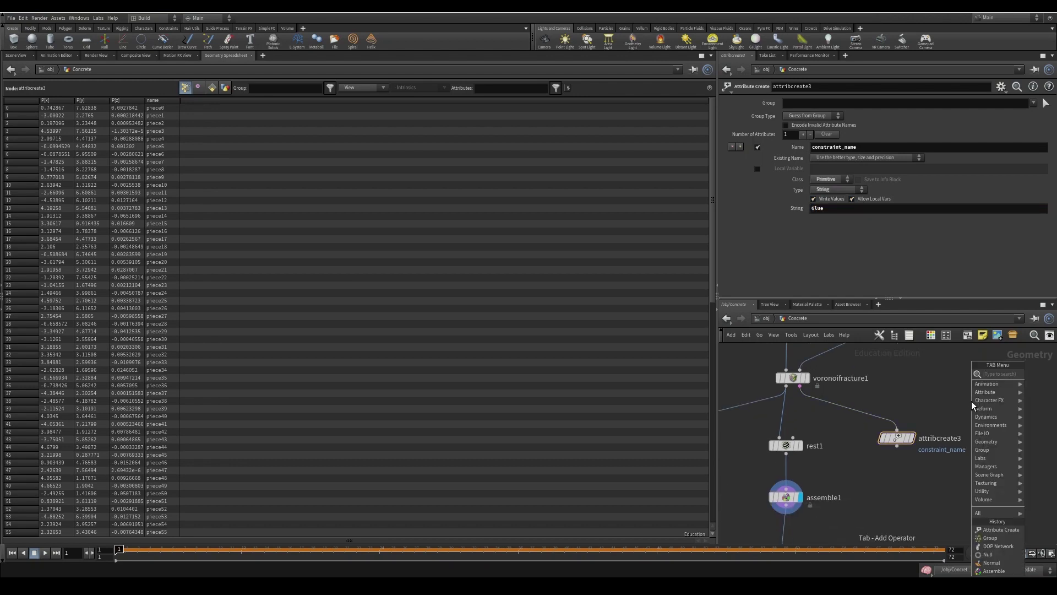
text(Nul)
key(Return)
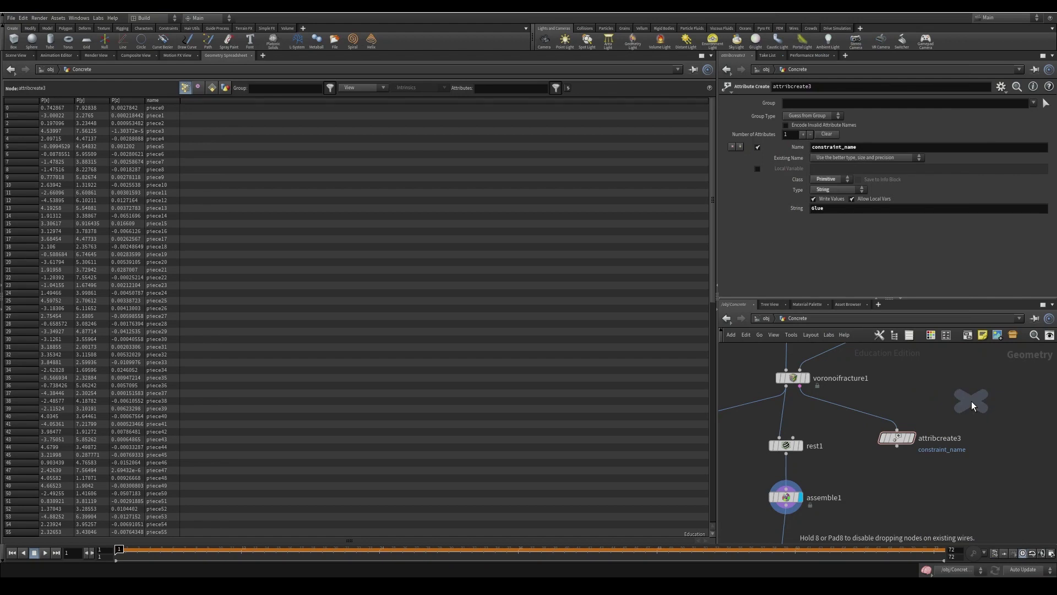
click(920, 506)
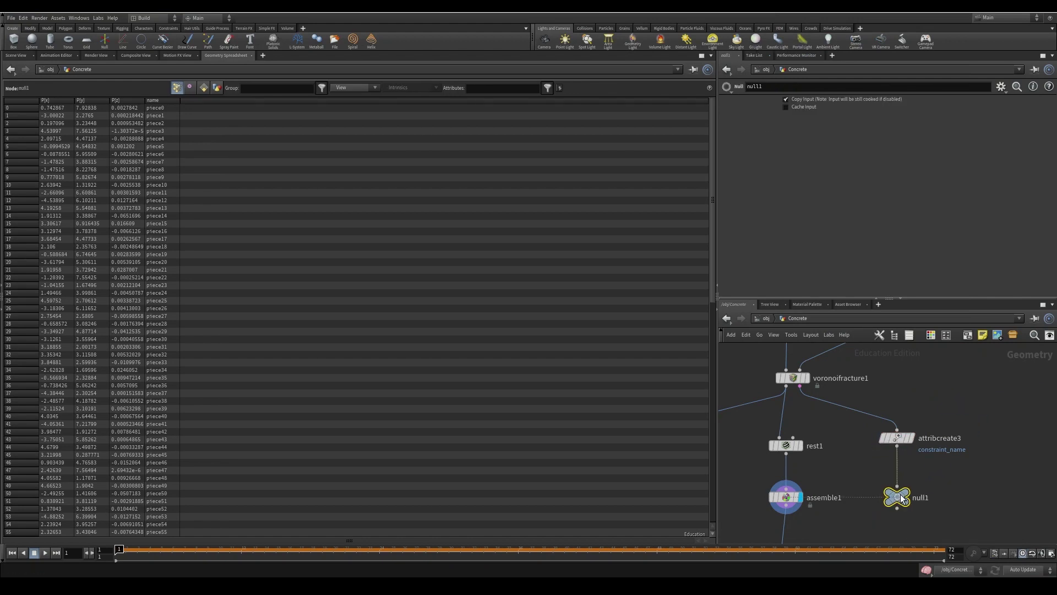
click(931, 498)
drag(949, 499, 837, 498)
text(Out_Constraint)
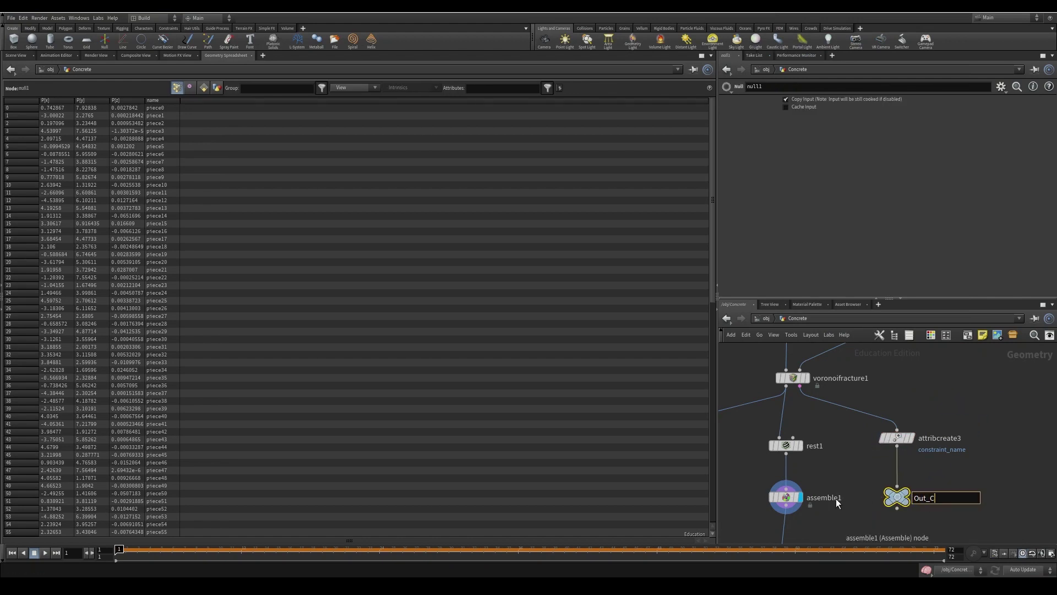
Finish renaming the null as Out_Constraint and inspect its primitive attributes in the geometry spreadsheet
key(Return)
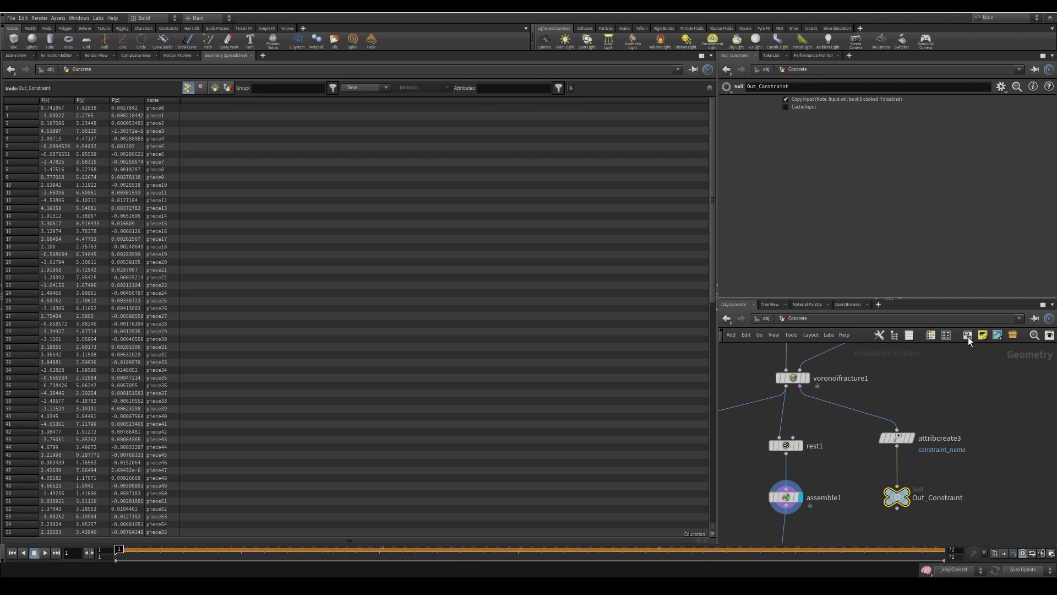
drag(903, 441, 903, 443)
middle_drag(723, 430, 815, 405)
scroll(789, 475, down, 5)
scroll(940, 426, up, 5)
middle_drag(990, 396, 1036, 391)
click(215, 87)
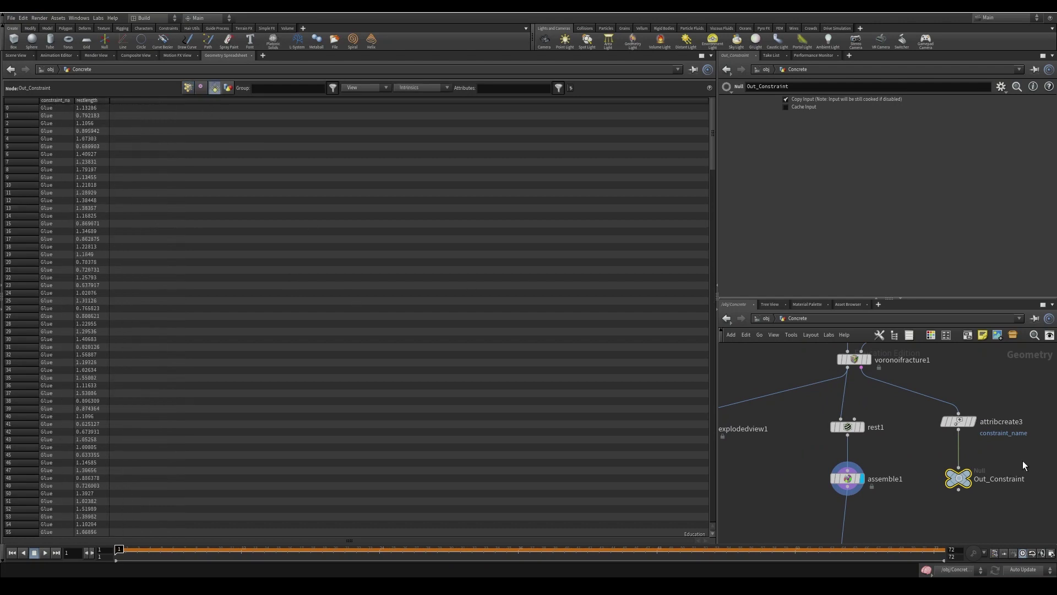
Review the Voronoi Fracture node's settings and primitive data, and return to the Out_Constraint null
click(857, 405)
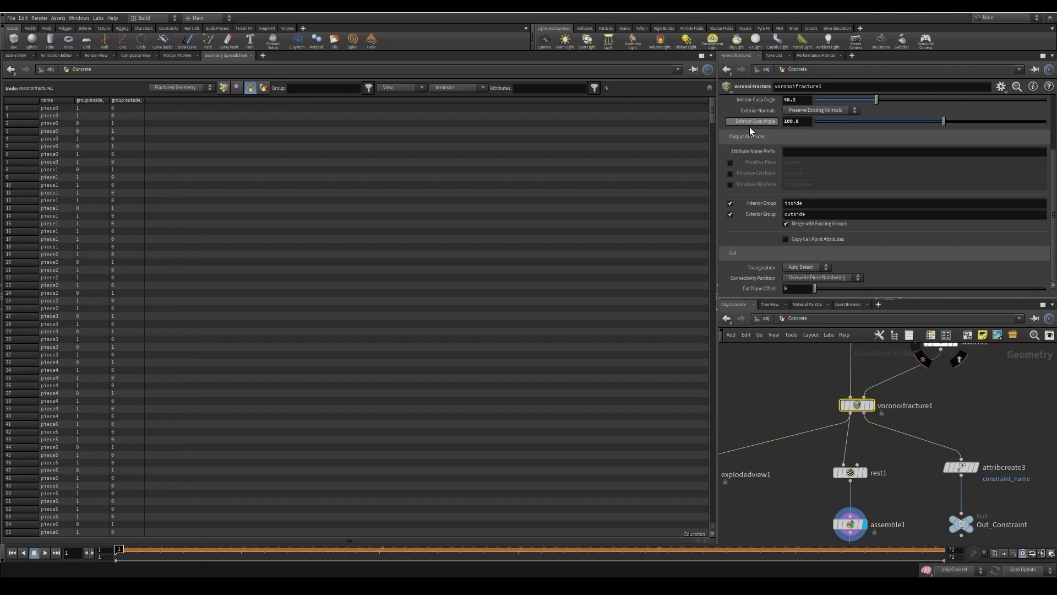
scroll(776, 241, up, 3)
scroll(778, 190, down, 3)
scroll(765, 227, up, 3)
middle_drag(1003, 511, 964, 251)
click(947, 445)
click(972, 444)
Enter dopnet1 and insert a Constraint Network node between gravity1 and output
middle_drag(936, 359, 931, 225)
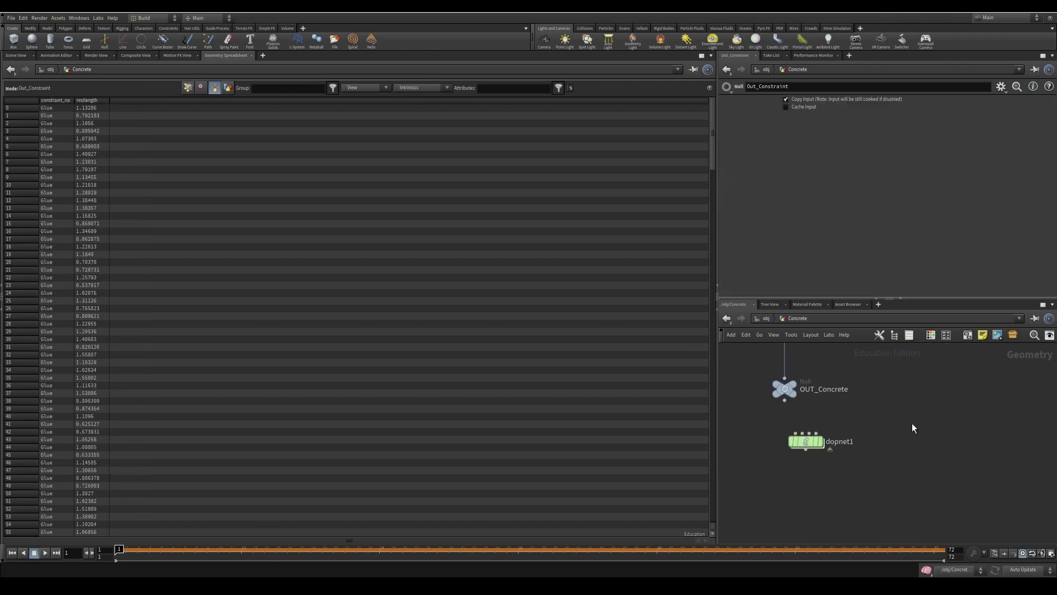
double_click(804, 442)
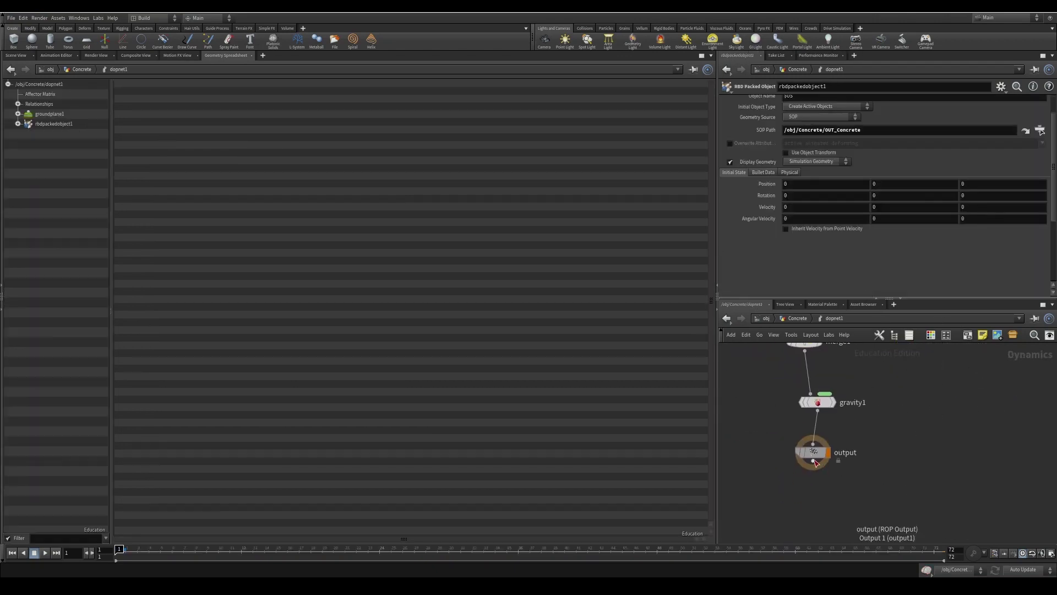
key(Tab)
text(const)
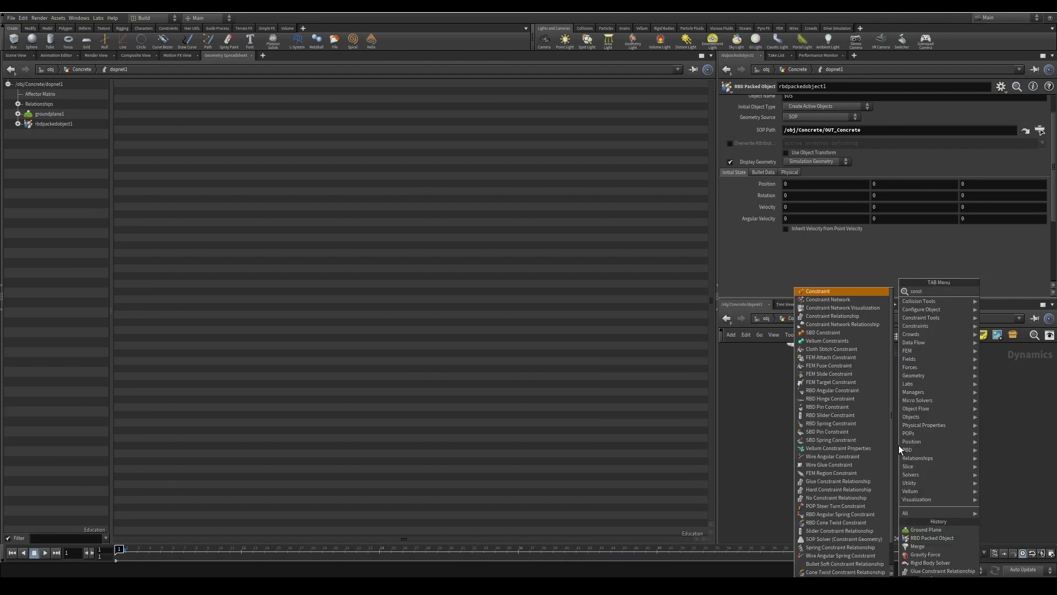
click(829, 299)
click(898, 449)
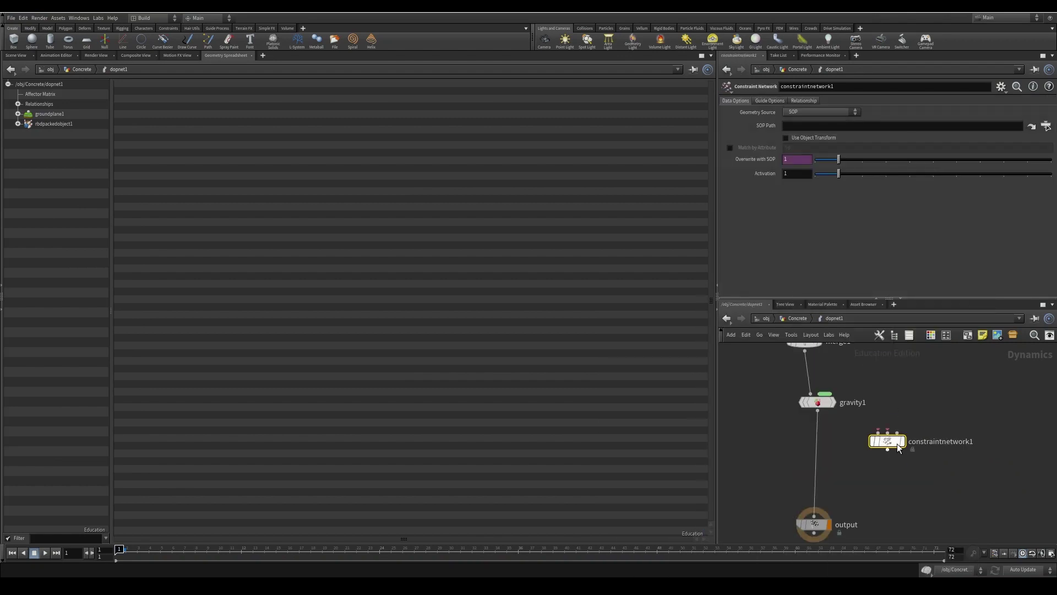
Add a Glue Constraint Relationship node and connect it to the middle input of the Constraint Network
key(Tab)
text(glue)
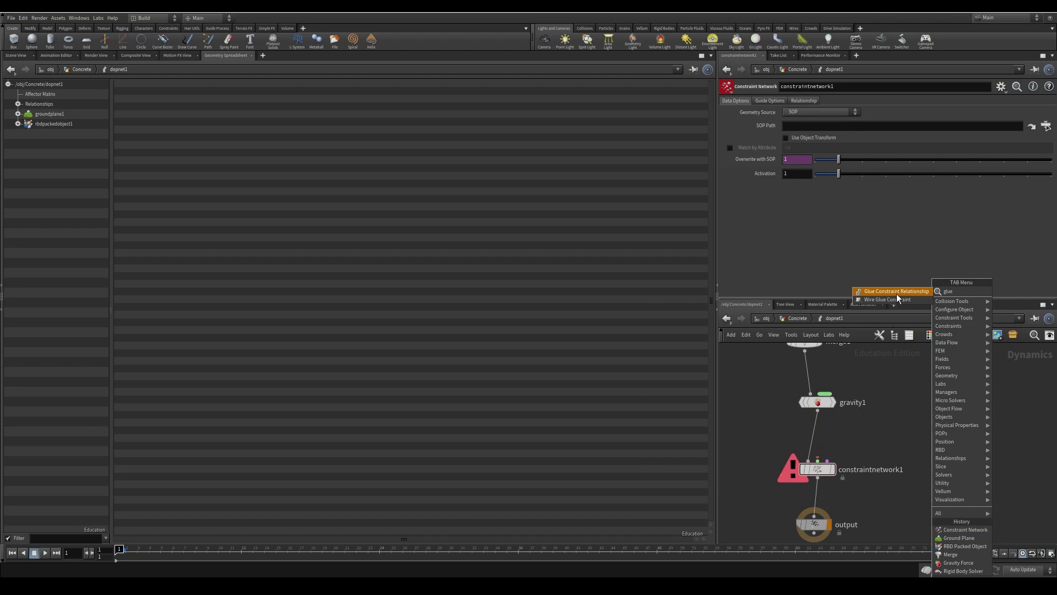
click(896, 292)
click(918, 425)
drag(827, 461, 928, 419)
Set the Constraint Network's SOP path to /obj/Concrete/Out_Constraint
click(813, 471)
click(1046, 127)
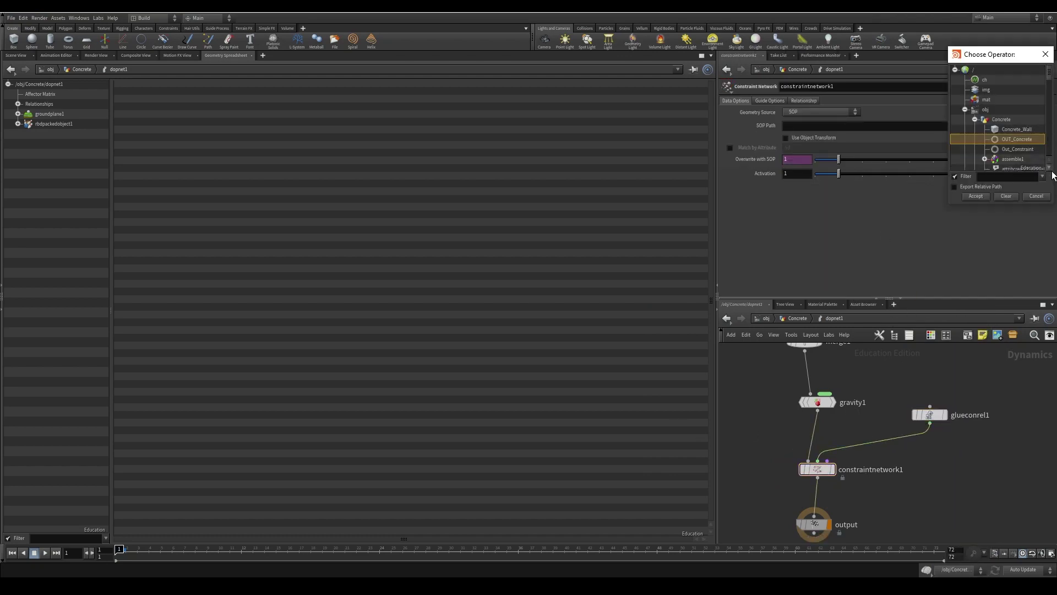
click(975, 196)
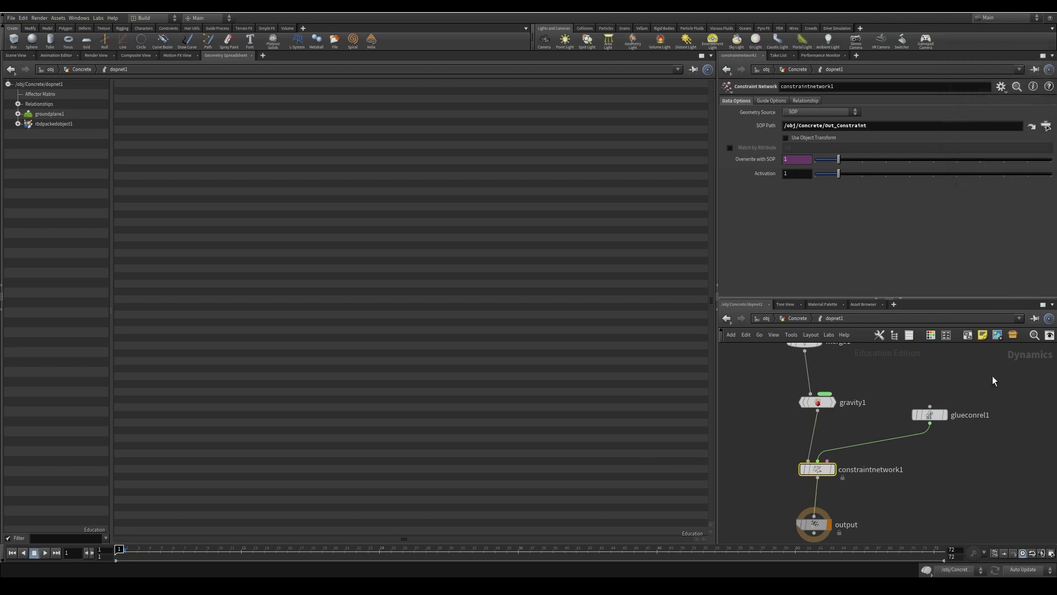
Show the simulation in the 3D scene as wireframe and play it to check the glued wall
click(17, 56)
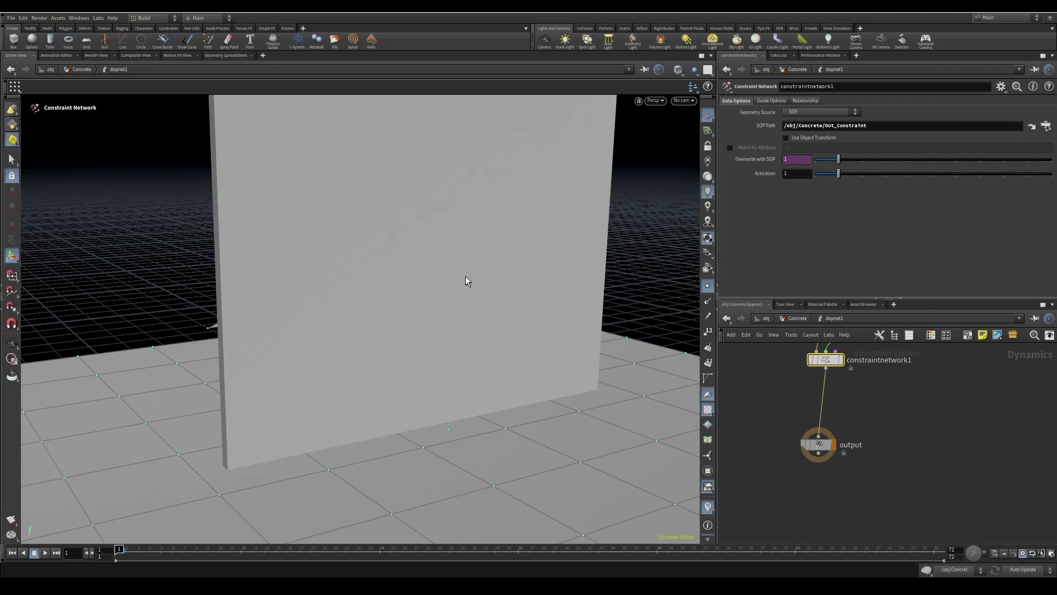
key(Return)
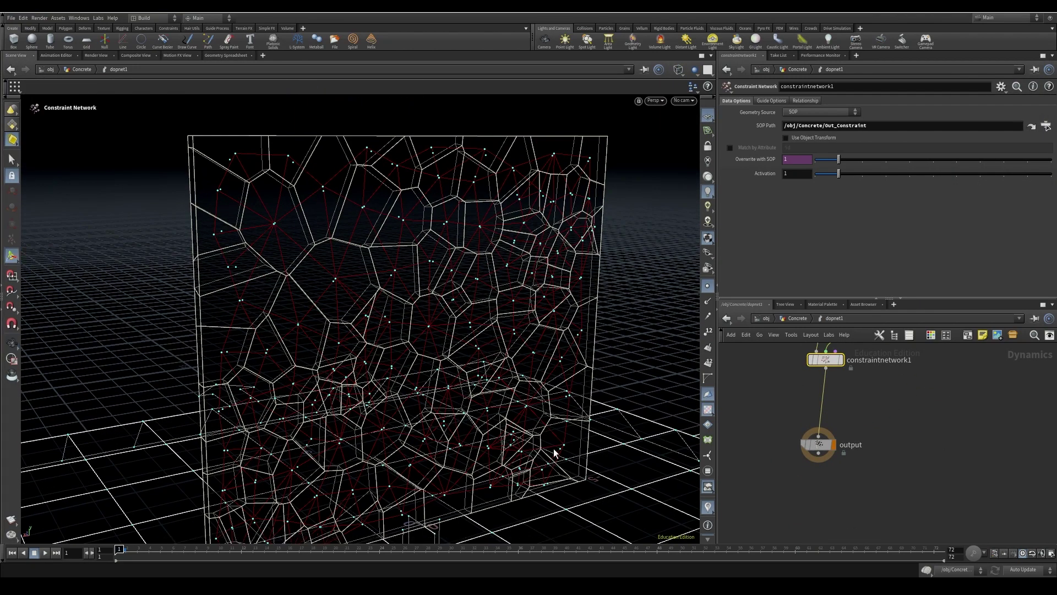
click(46, 552)
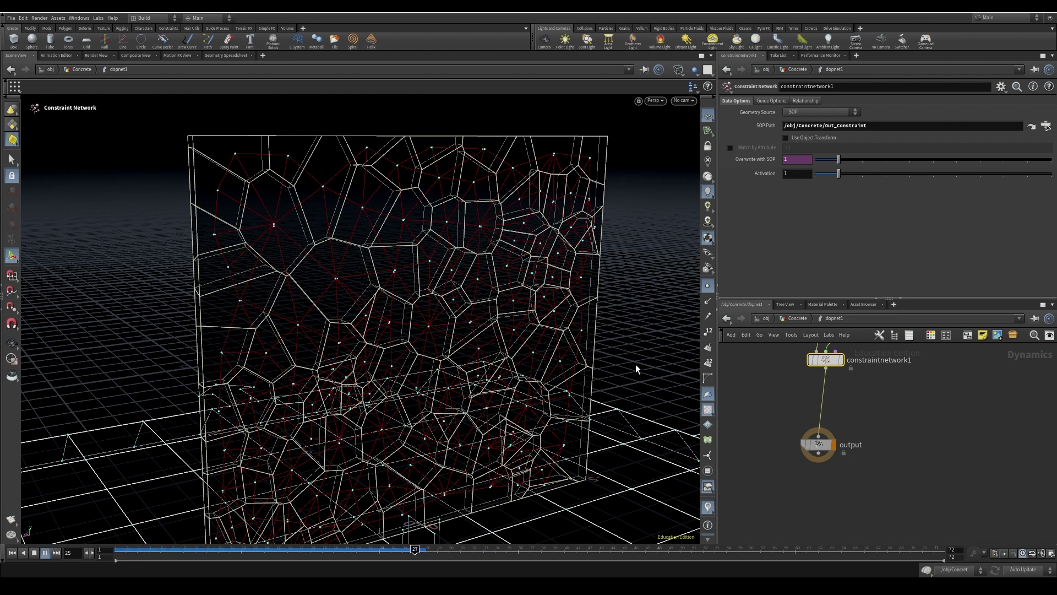
click(34, 553)
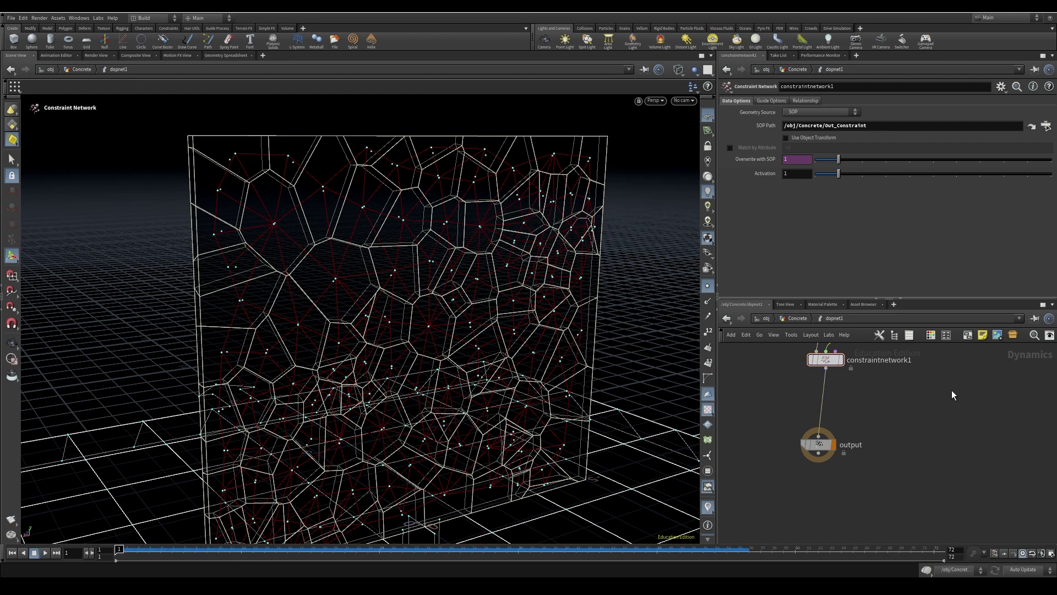
Return to the Concrete network and add a Sphere node beside the attribcreate2 node
key(u)
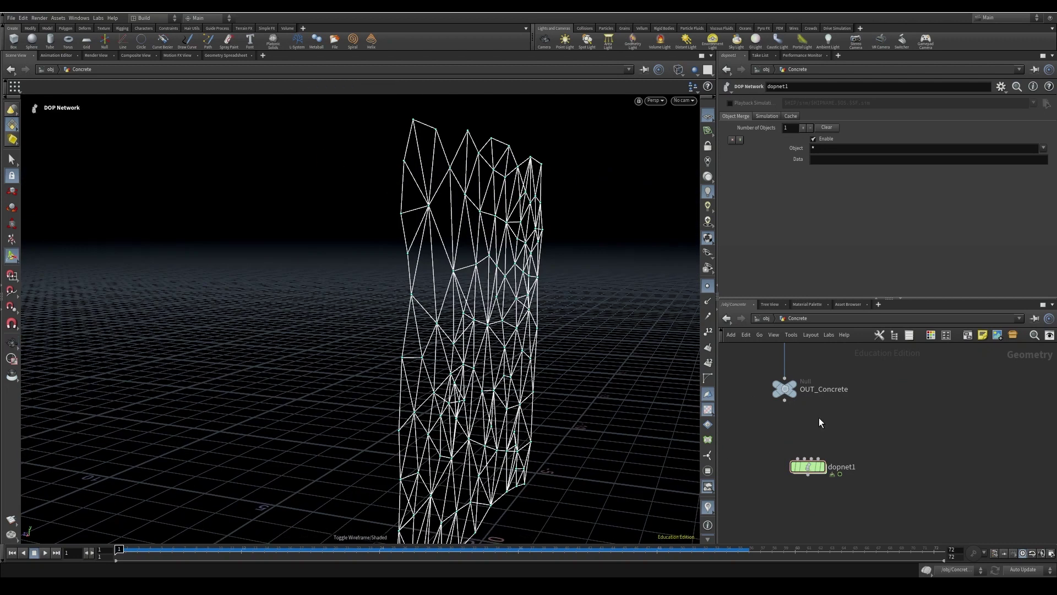
middle_drag(881, 352, 876, 543)
middle_drag(859, 437, 861, 528)
middle_drag(954, 520, 828, 359)
middle_drag(784, 522, 895, 449)
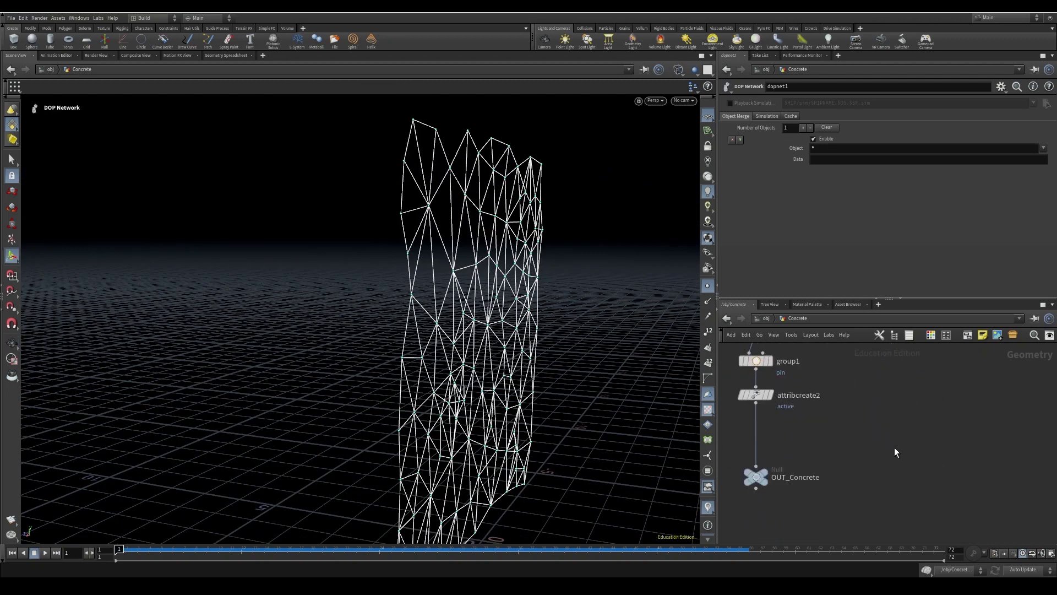
key(Tab)
mouse_move(873, 417)
text(dop)
key(Return)
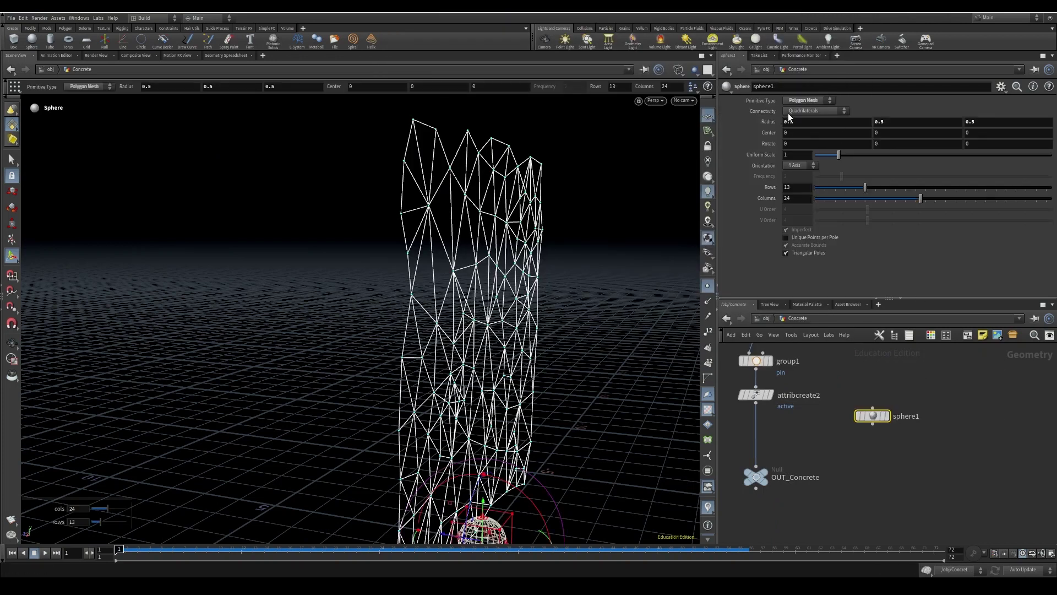
Set the sphere's primitive type to Primitive and adjust its node's placement in the network
click(804, 101)
click(807, 109)
drag(870, 419, 883, 419)
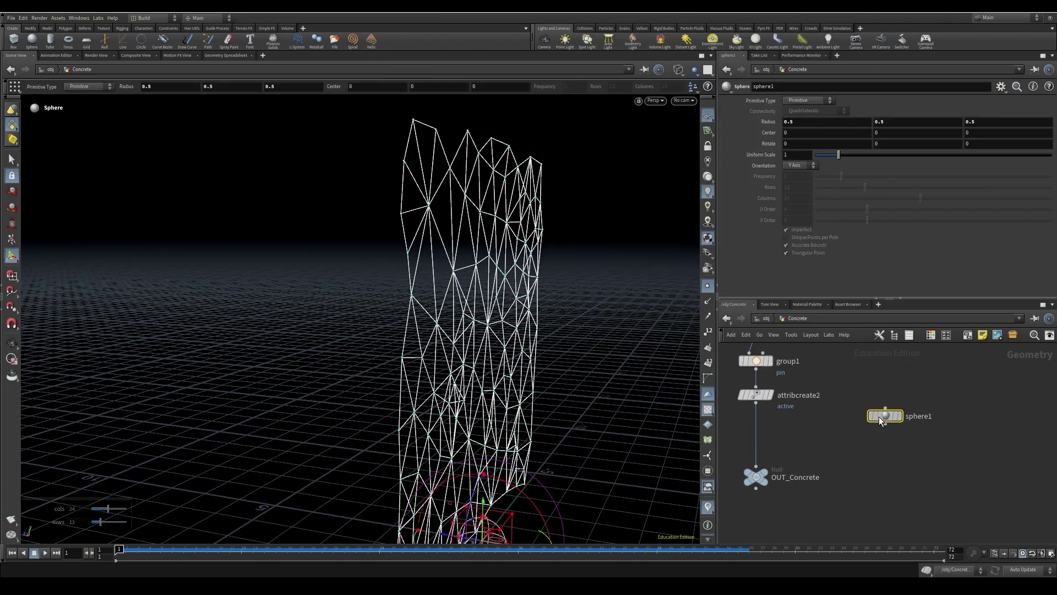
Move the sphere away from the wall and raise it to a center of about 0, 3.515, 5.545
alt+drag(630, 420, 571, 444)
alt+right_drag(571, 445, 490, 457)
alt+drag(491, 458, 545, 404)
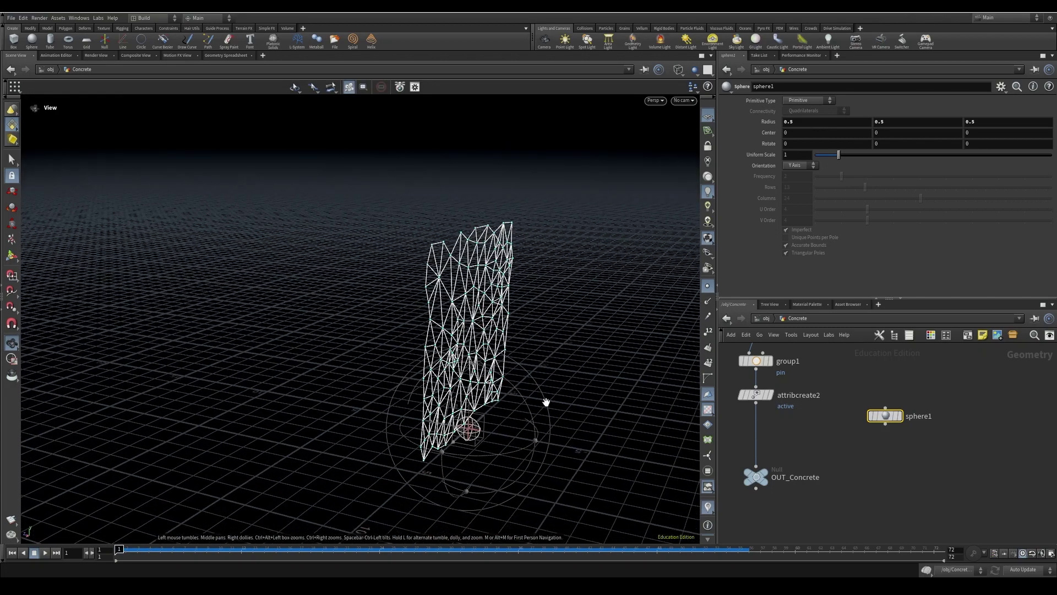
alt+drag(486, 436, 537, 487)
alt+right_drag(537, 487, 603, 470)
alt+middle_drag(602, 470, 559, 427)
alt+drag(401, 385, 435, 405)
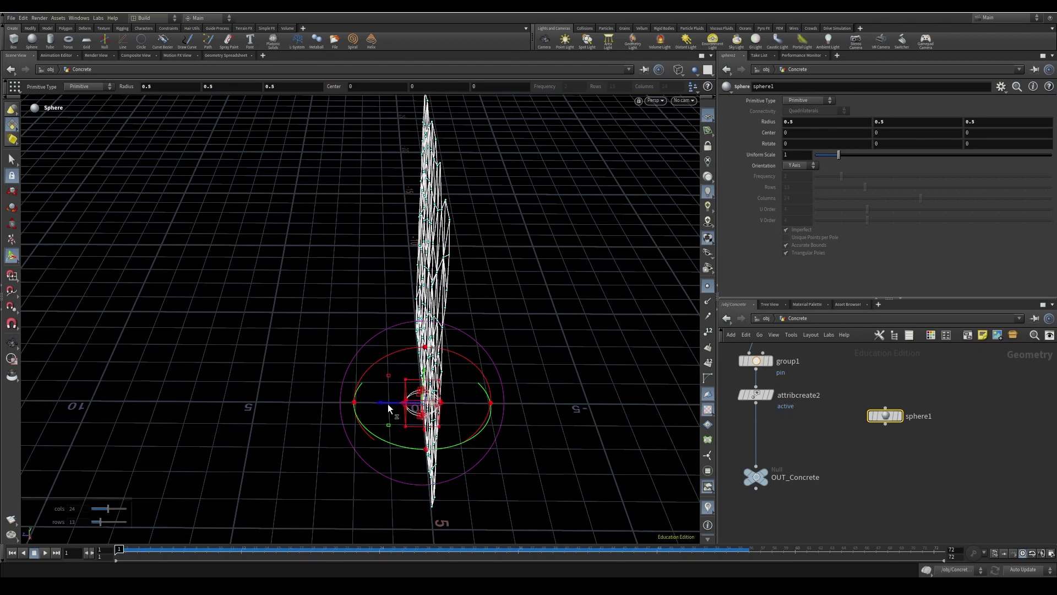
drag(388, 403, 432, 427)
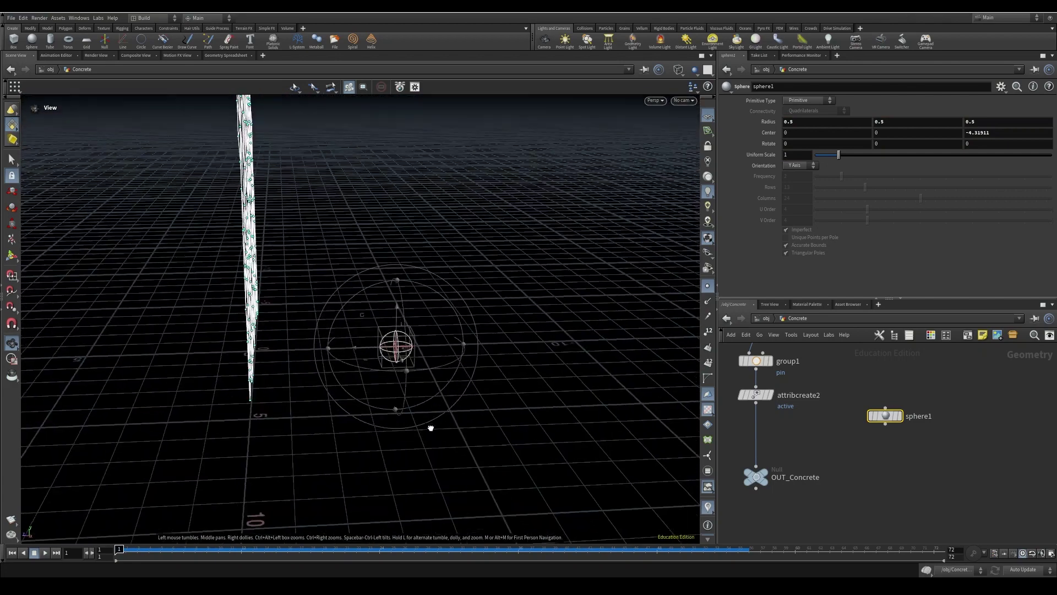
key(Return)
drag(359, 365, 13, 371)
alt+middle_drag(55, 366, 279, 374)
drag(278, 370, 264, 273)
alt+drag(414, 375, 369, 325)
Add a Null node below the sphere, connect it and rename it Out_Projectile_2
key(Tab)
text(null)
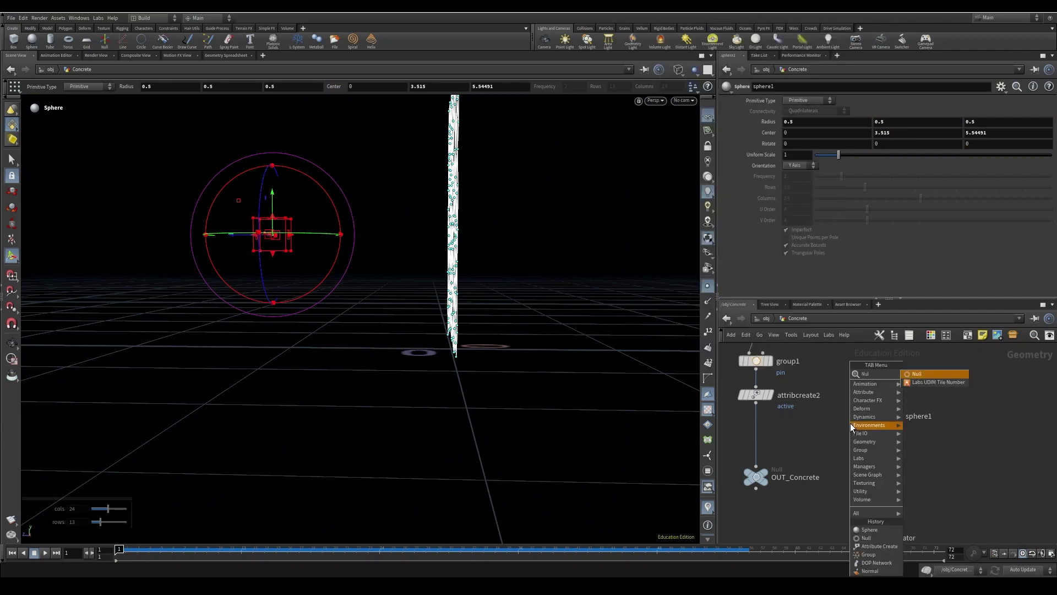
key(Return)
click(884, 481)
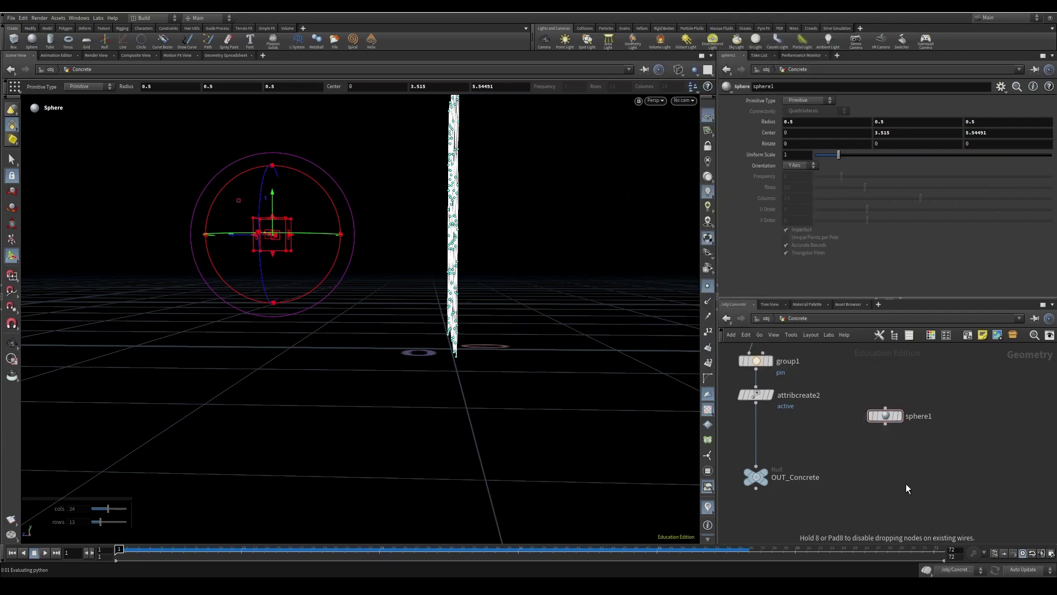
double_click(905, 482)
text(Out_)
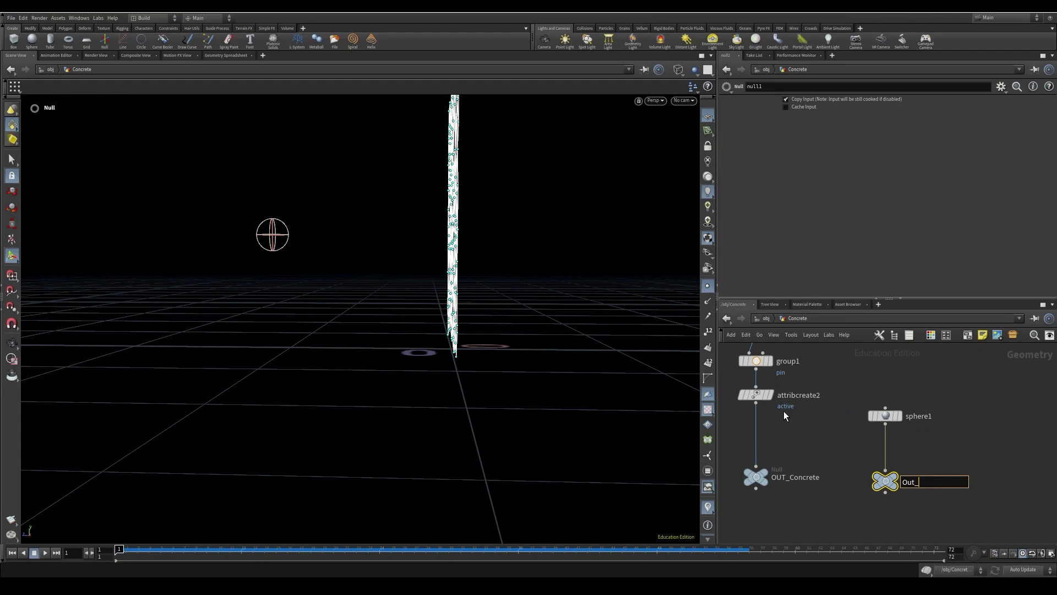
text(Projectile_2)
key(Return)
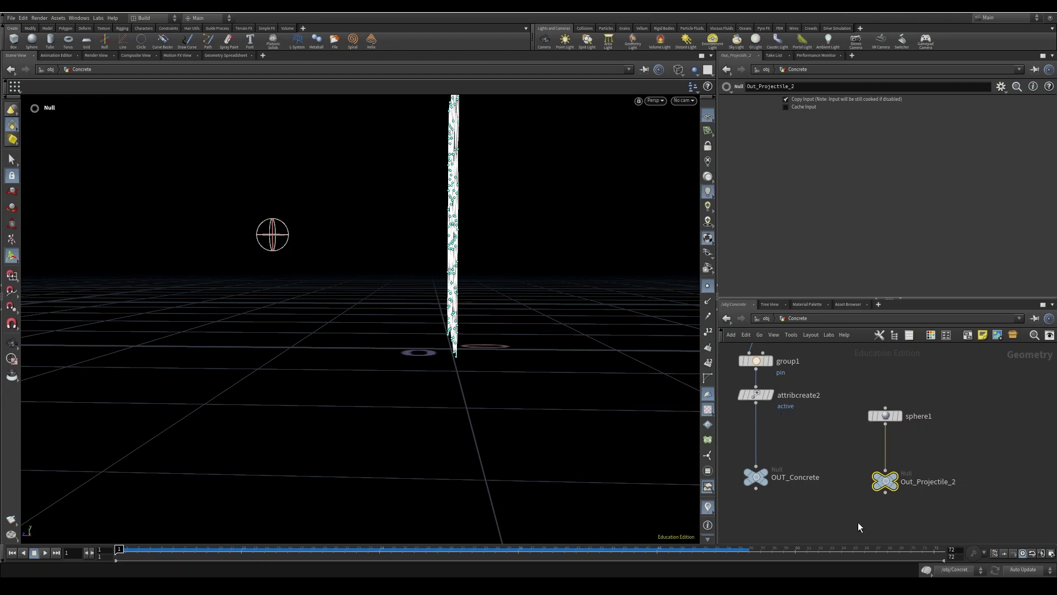
Enter dopnet1 again and add a second RBD Packed Object node beside rbdpackedobject1
middle_drag(858, 522, 914, 490)
double_click(906, 492)
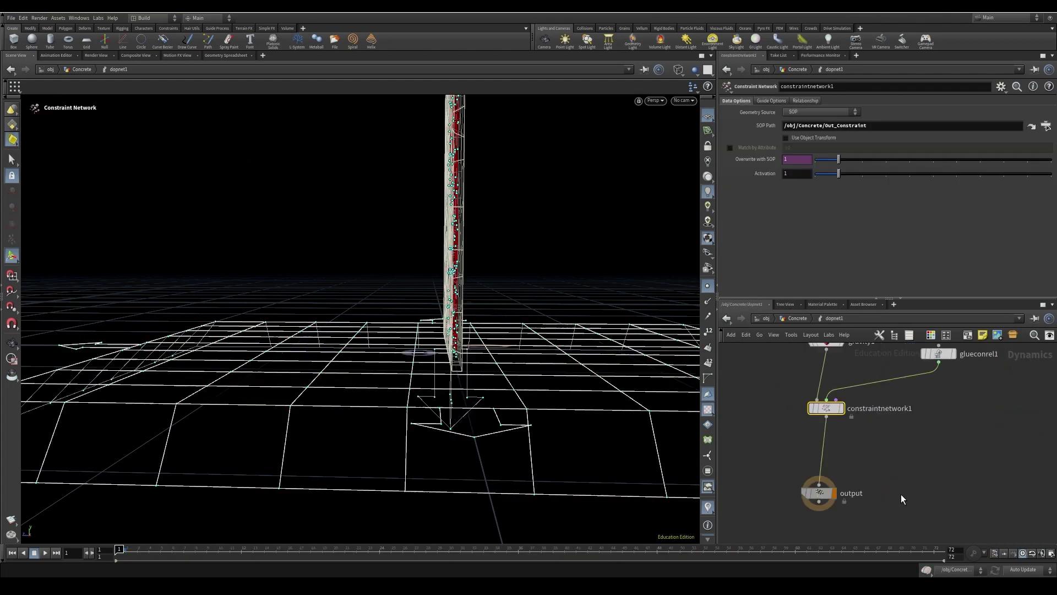
middle_drag(978, 467, 926, 462)
click(926, 463)
key(Tab)
key(Escape)
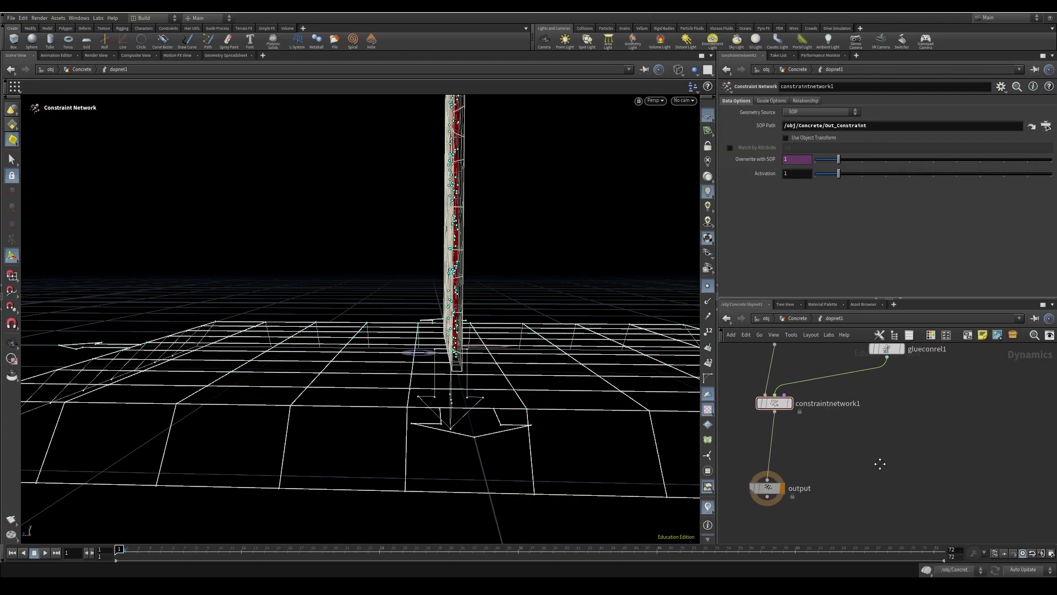
middle_drag(867, 407, 904, 451)
key(Tab)
text(rbd pack)
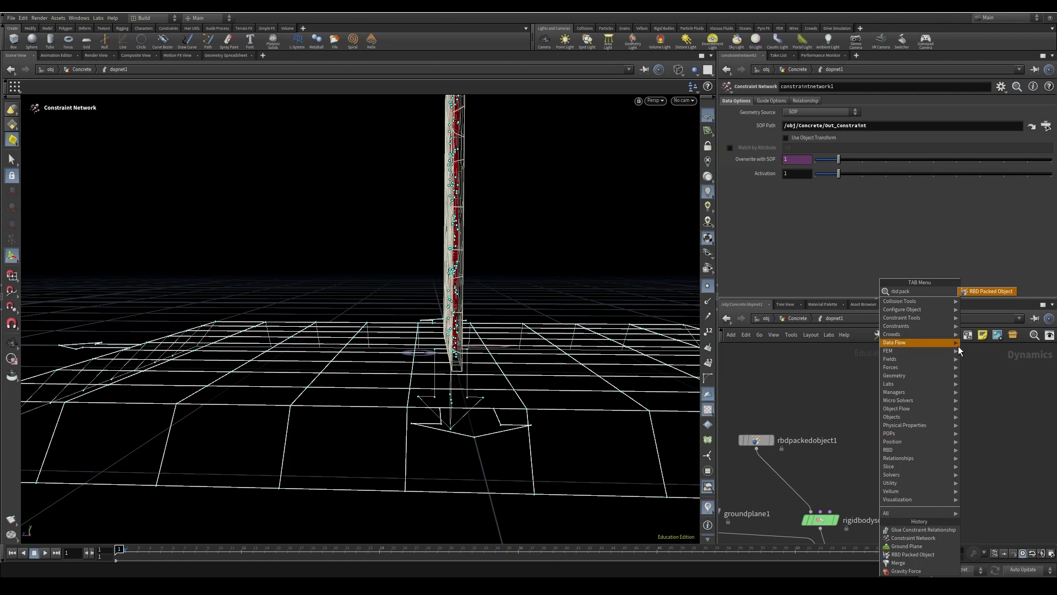
click(997, 289)
key(Tab)
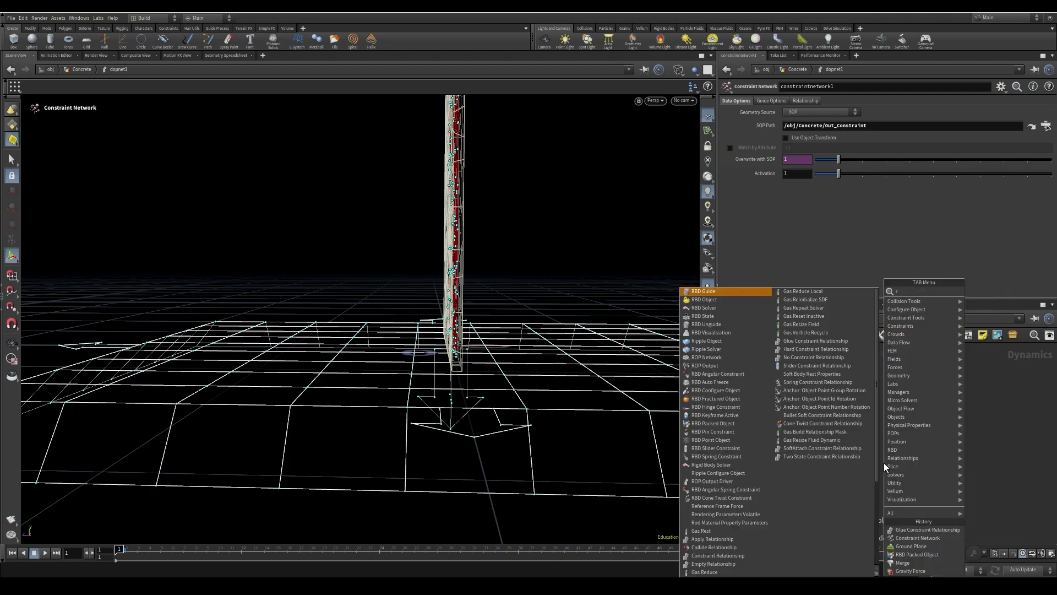
text(rbd packed)
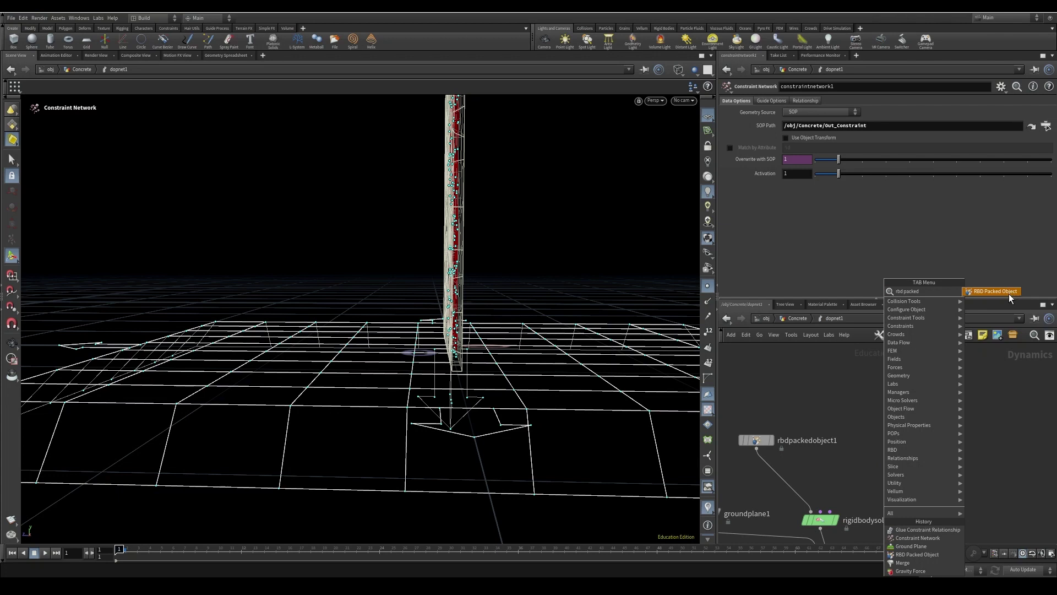
click(1007, 292)
click(859, 456)
Combine the outputs of both RBD Packed Object nodes in a new Merge node above the rigid body solver
click(860, 465)
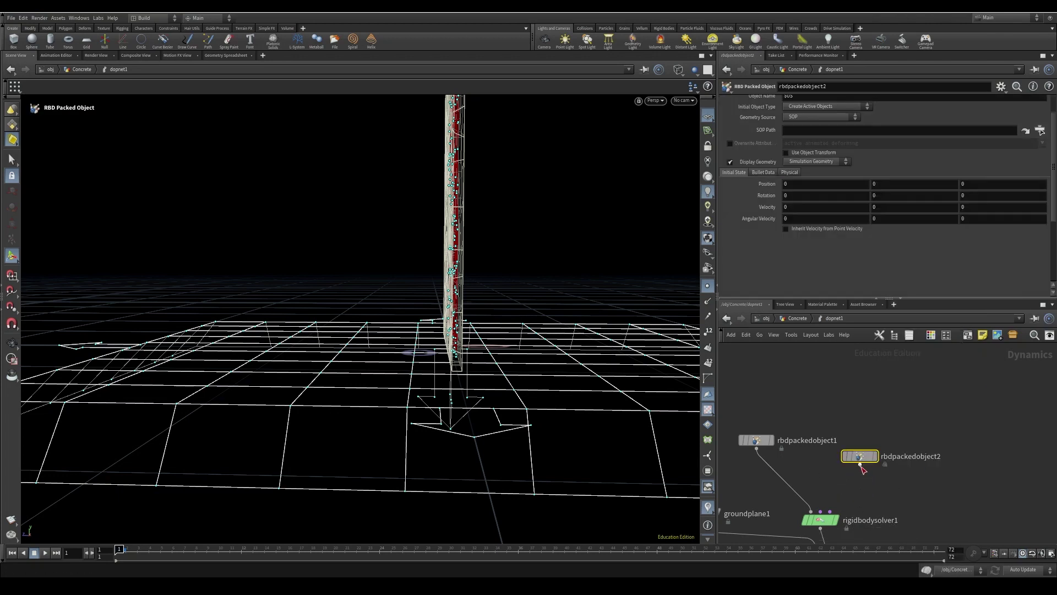
click(757, 450)
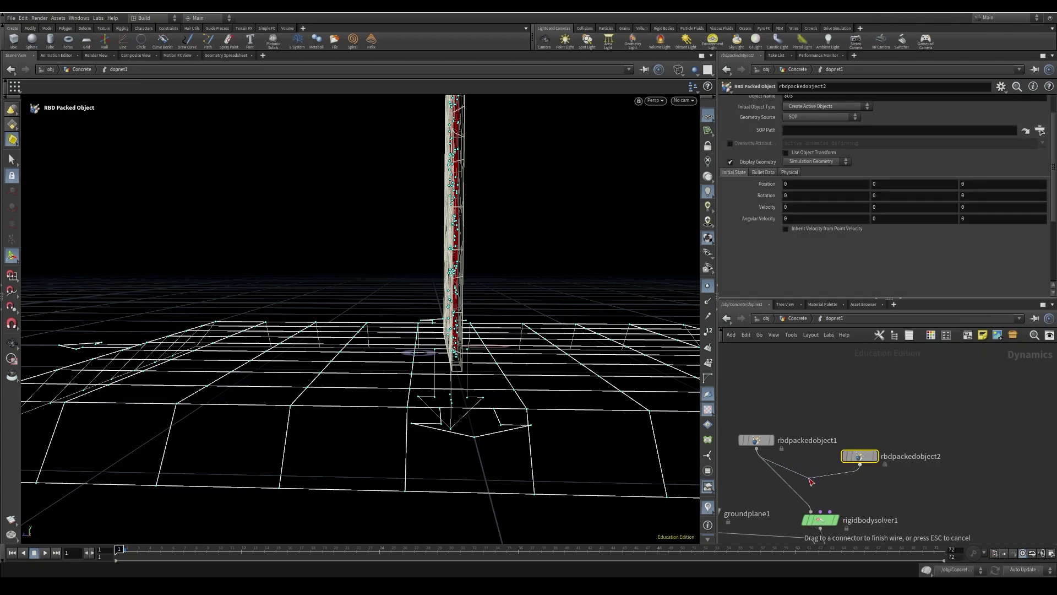
key(ctrl+z)
key(ctrl+z)
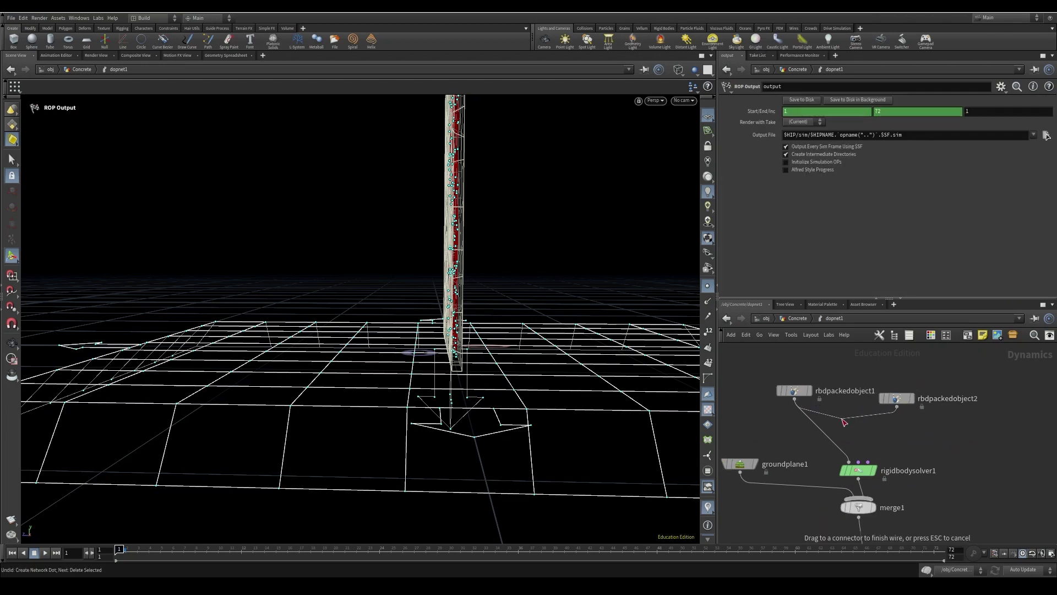
drag(842, 419, 854, 426)
click(981, 452)
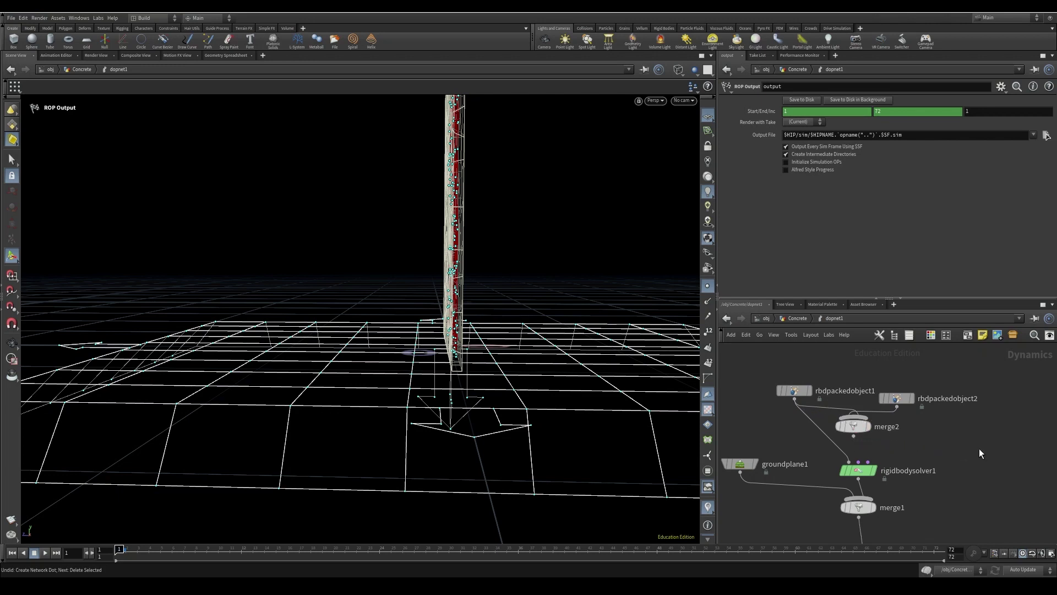
click(847, 427)
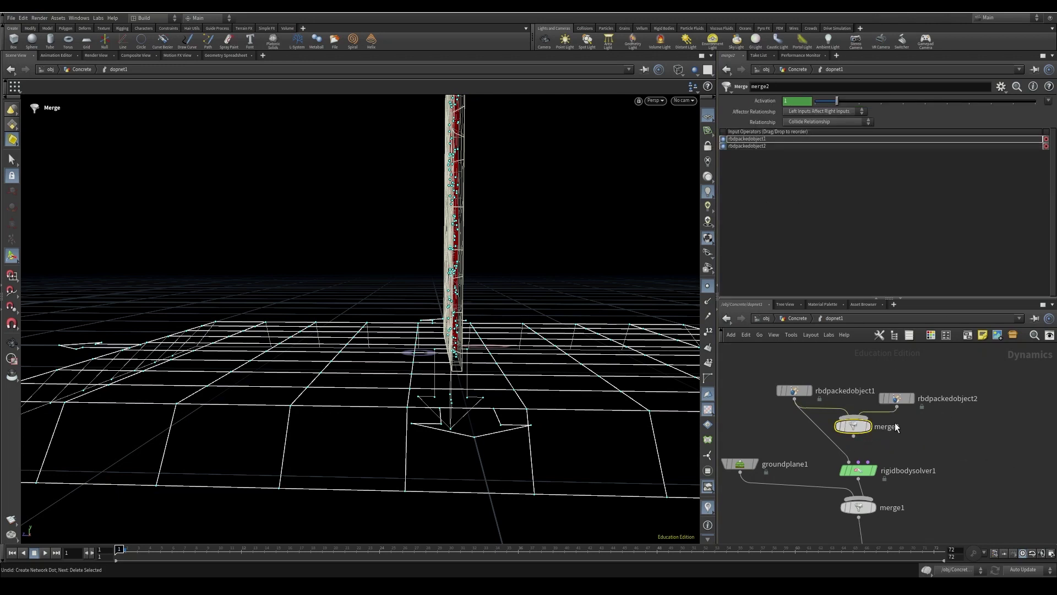
Insert merge2 into the connection feeding rigidbodysolver1 and set rbdpackedobject2's SOP Path to /obj/Concrete/Out_Projectile_2
drag(852, 430, 831, 440)
click(896, 398)
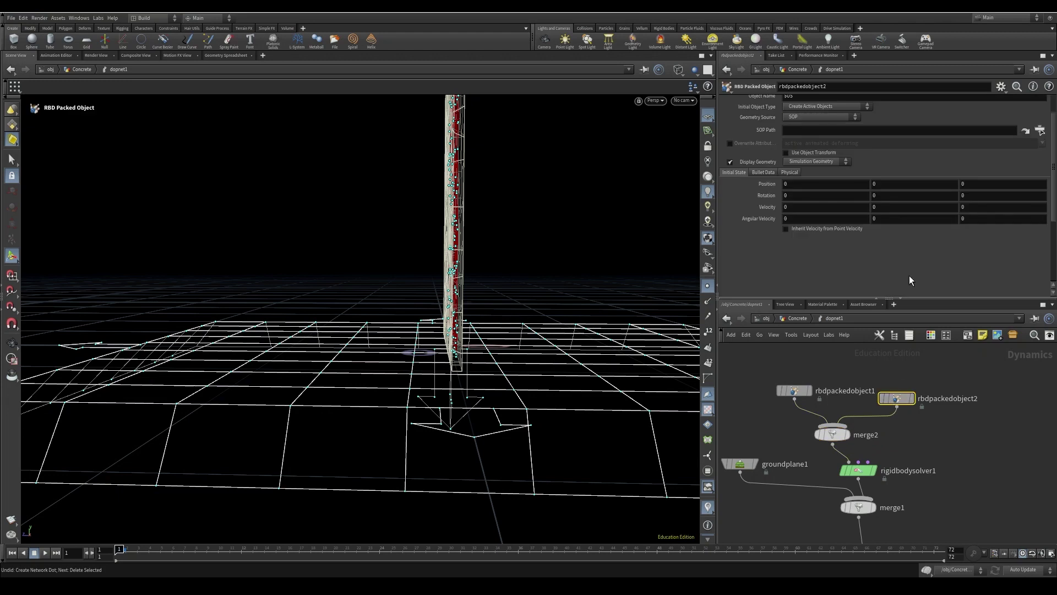
click(1040, 130)
scroll(1019, 126, down, 3)
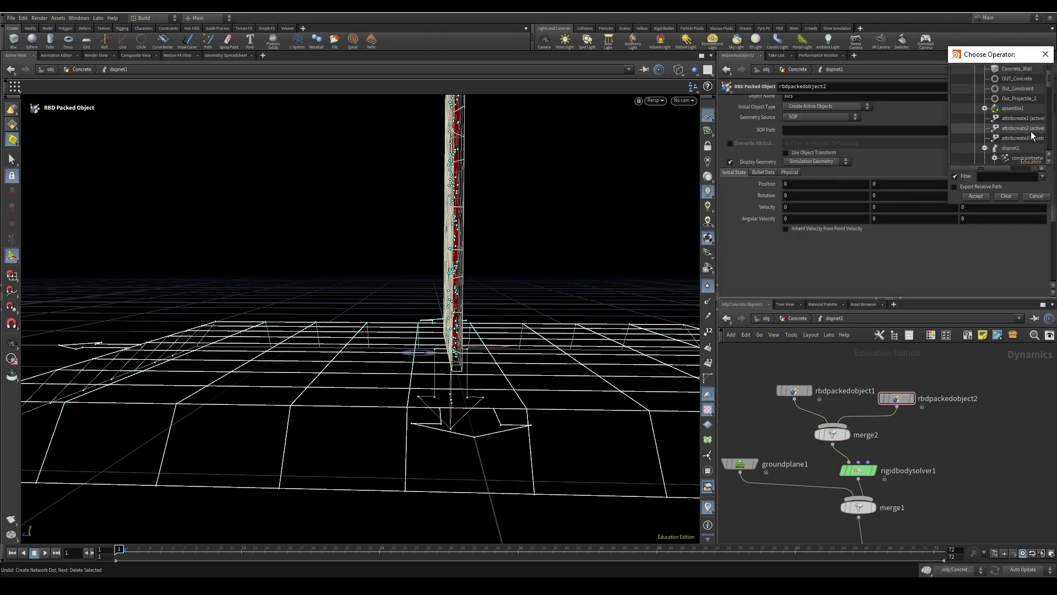
click(1019, 98)
click(975, 196)
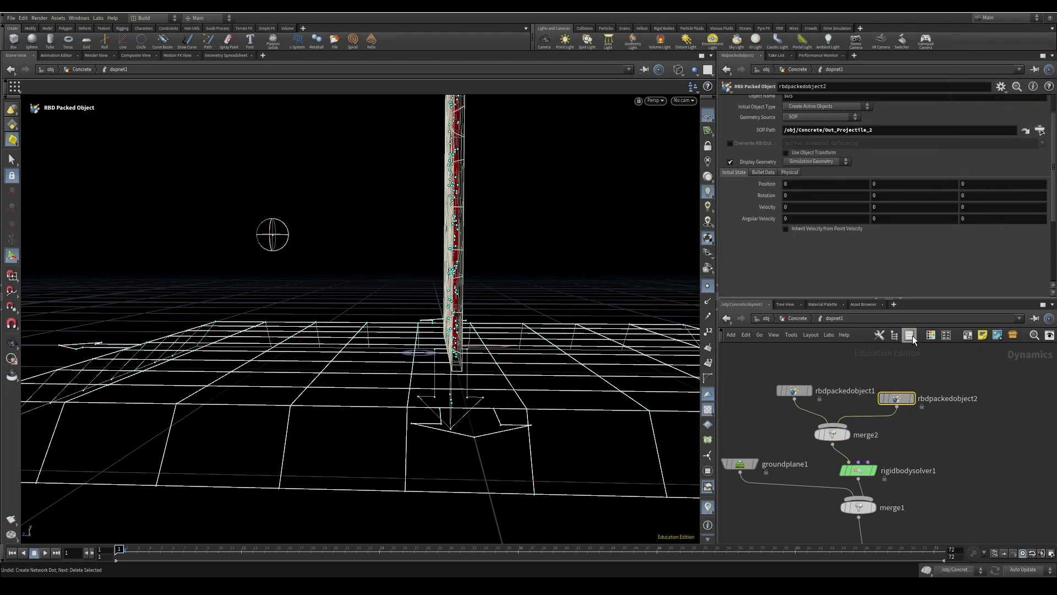
Try a Z velocity of 25 on rbdpackedobject2 and play the simulation
drag(897, 400, 899, 397)
double_click(965, 208)
text(25)
key(Return)
alt+drag(602, 326, 523, 325)
middle_drag(923, 495, 908, 439)
click(46, 553)
Set rbdpackedobject2's Z velocity to -25 and go back to the first frame
middle_drag(963, 383, 955, 463)
click(969, 207)
text(-25)
key(Return)
click(14, 552)
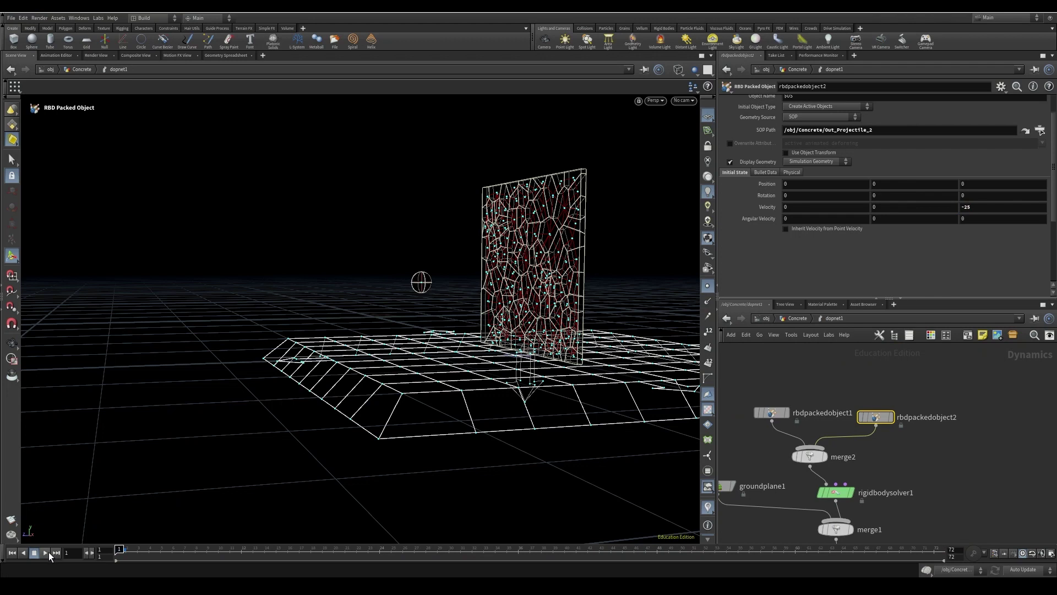
Play the simulation in shaded view and examine the sphere's impact on the wall from the front
click(46, 553)
key(Escape)
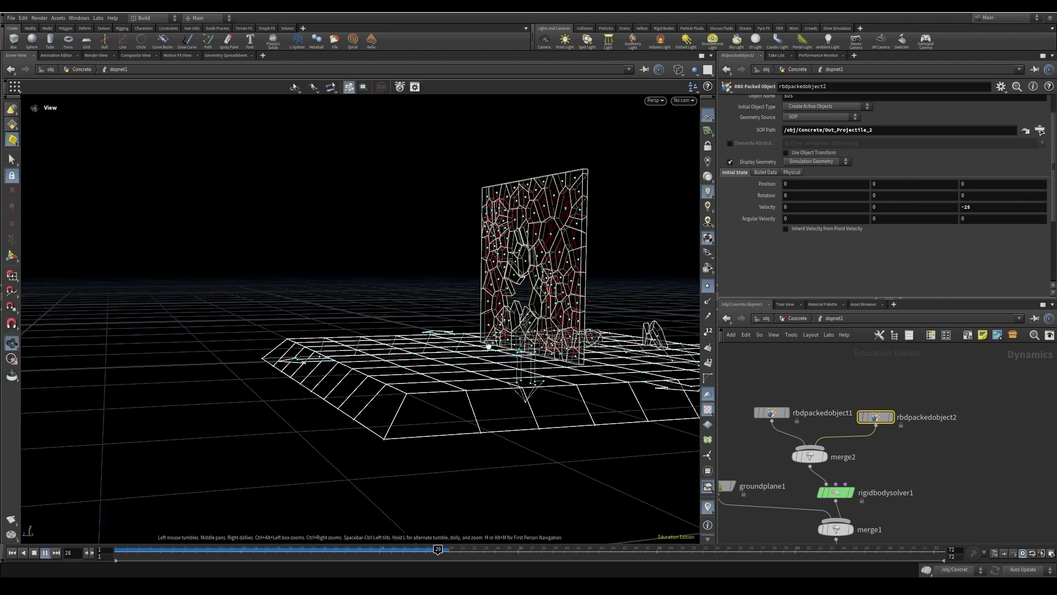
alt+drag(486, 346, 599, 355)
key(shift+w)
alt+drag(578, 399, 587, 347)
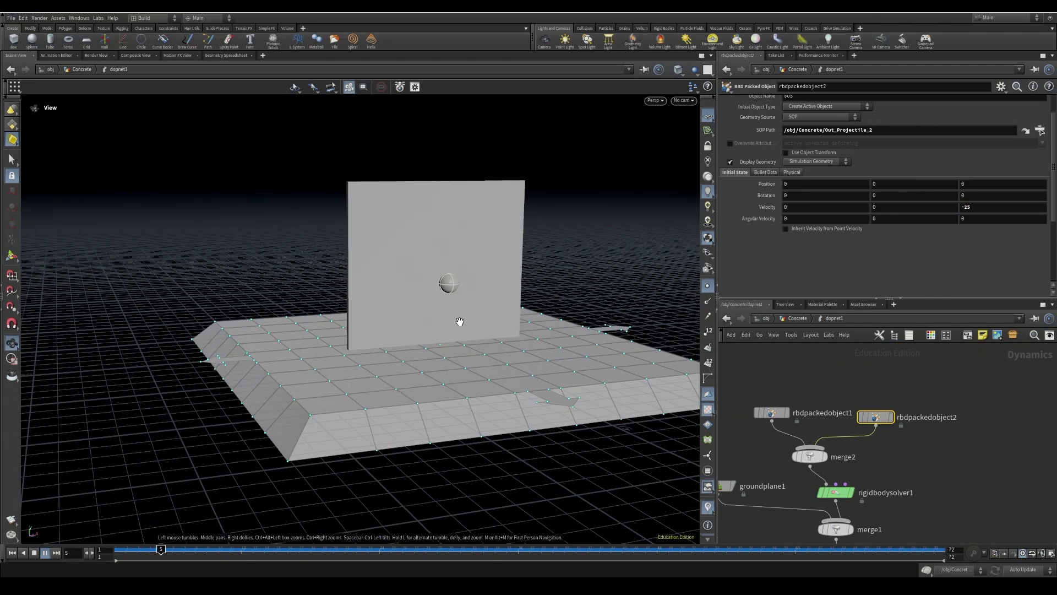
alt+drag(460, 321, 447, 305)
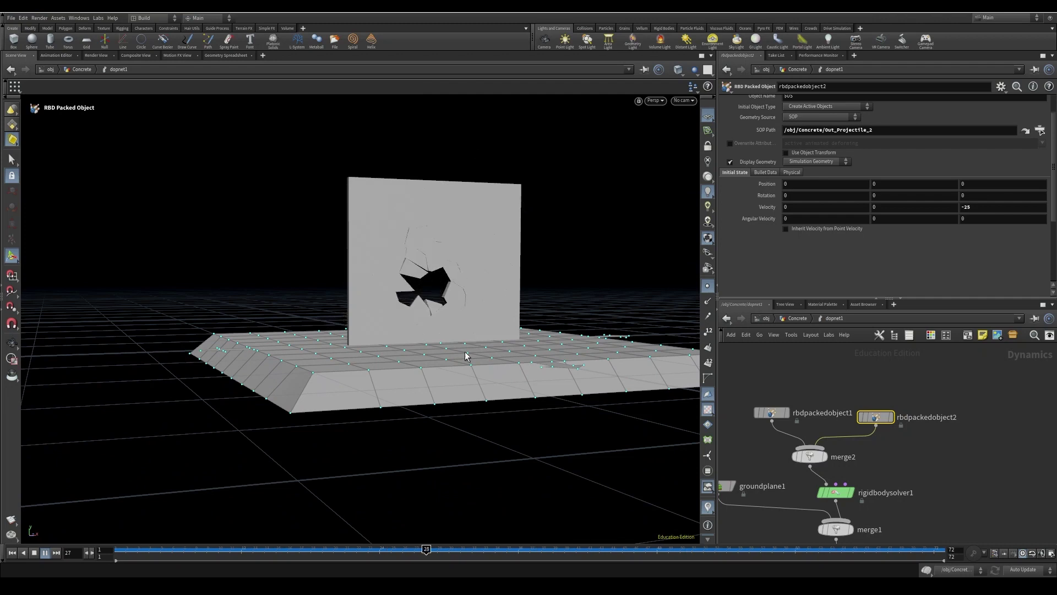
Rewind the simulation to the first frame and return from dopnet1 to the Concrete network
click(12, 553)
alt+drag(448, 354, 672, 464)
key(u)
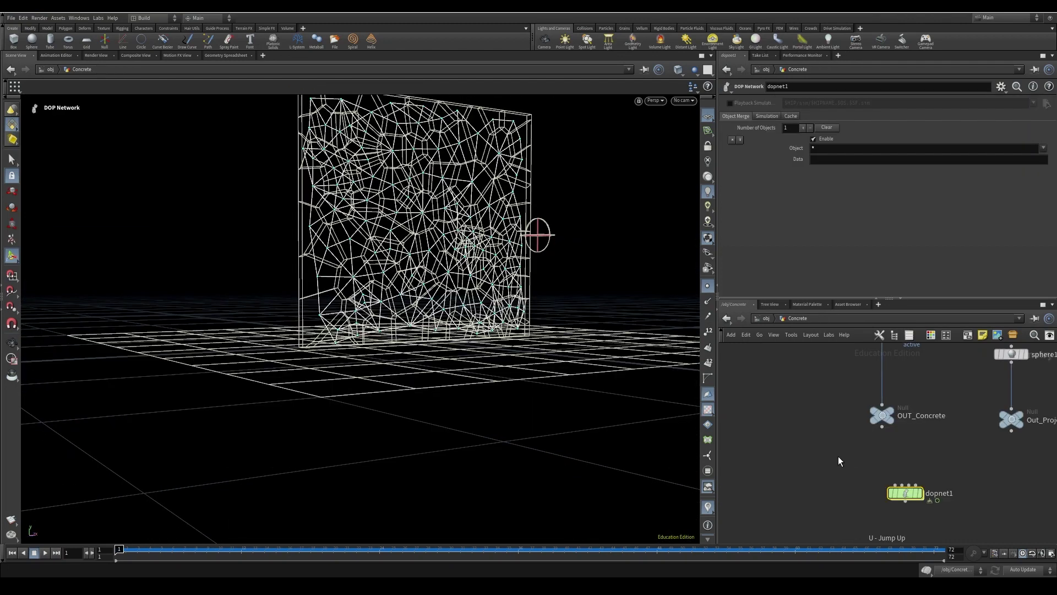
mouse_move(545, 559)
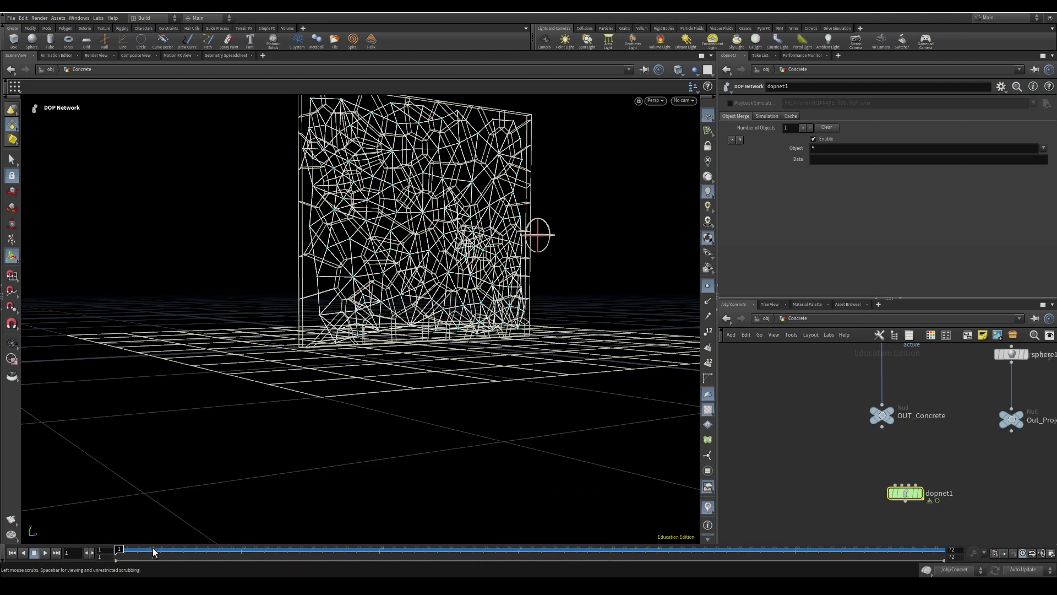
alt+drag(429, 300, 502, 341)
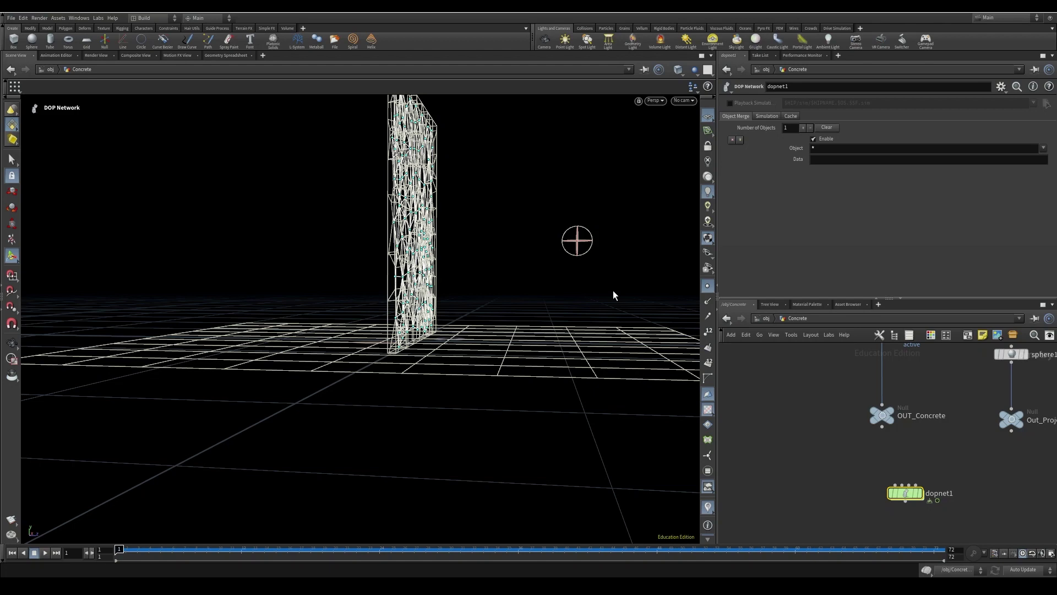
key(Escape)
drag(550, 297, 534, 324)
key(Escape)
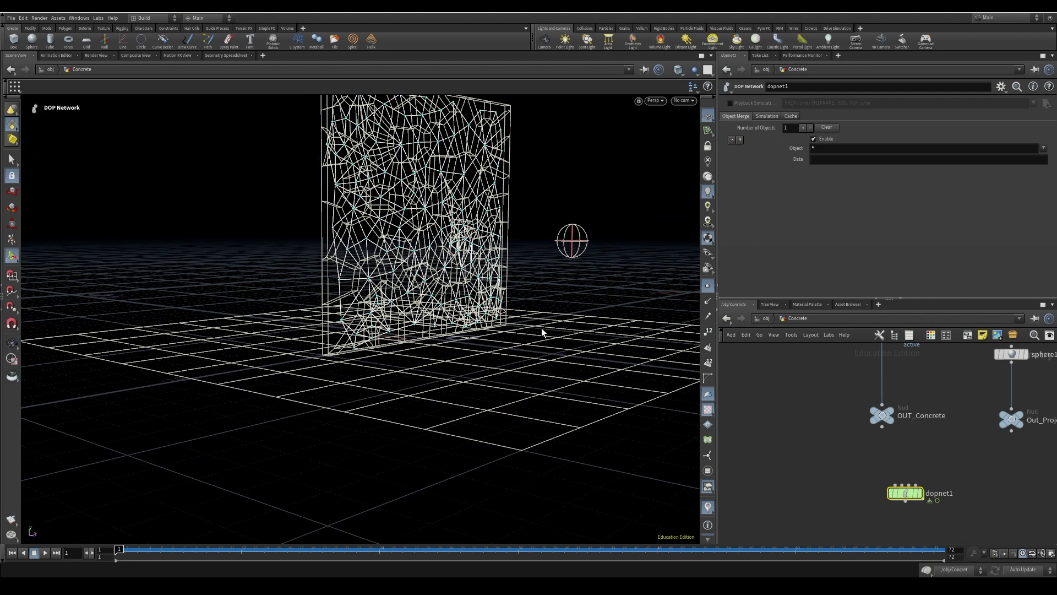